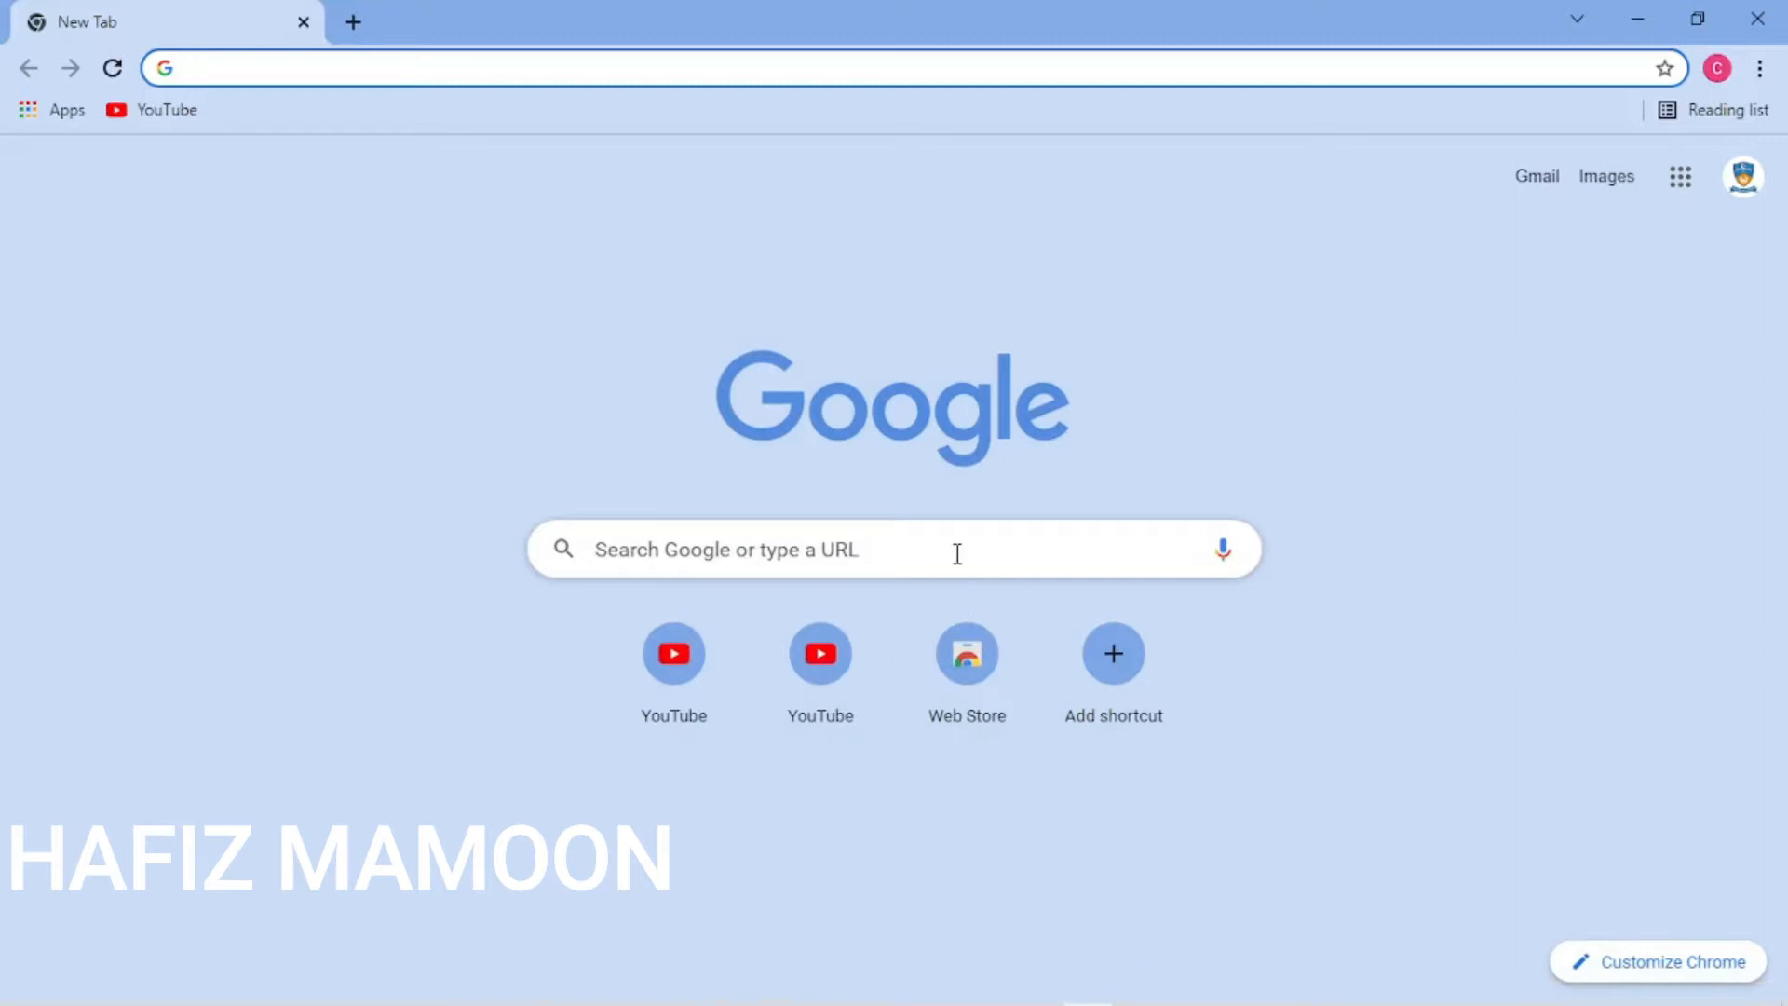
# - Search Google for 'microsoft' and open the Microsoft Official Home Page result
pyautogui.write('M')
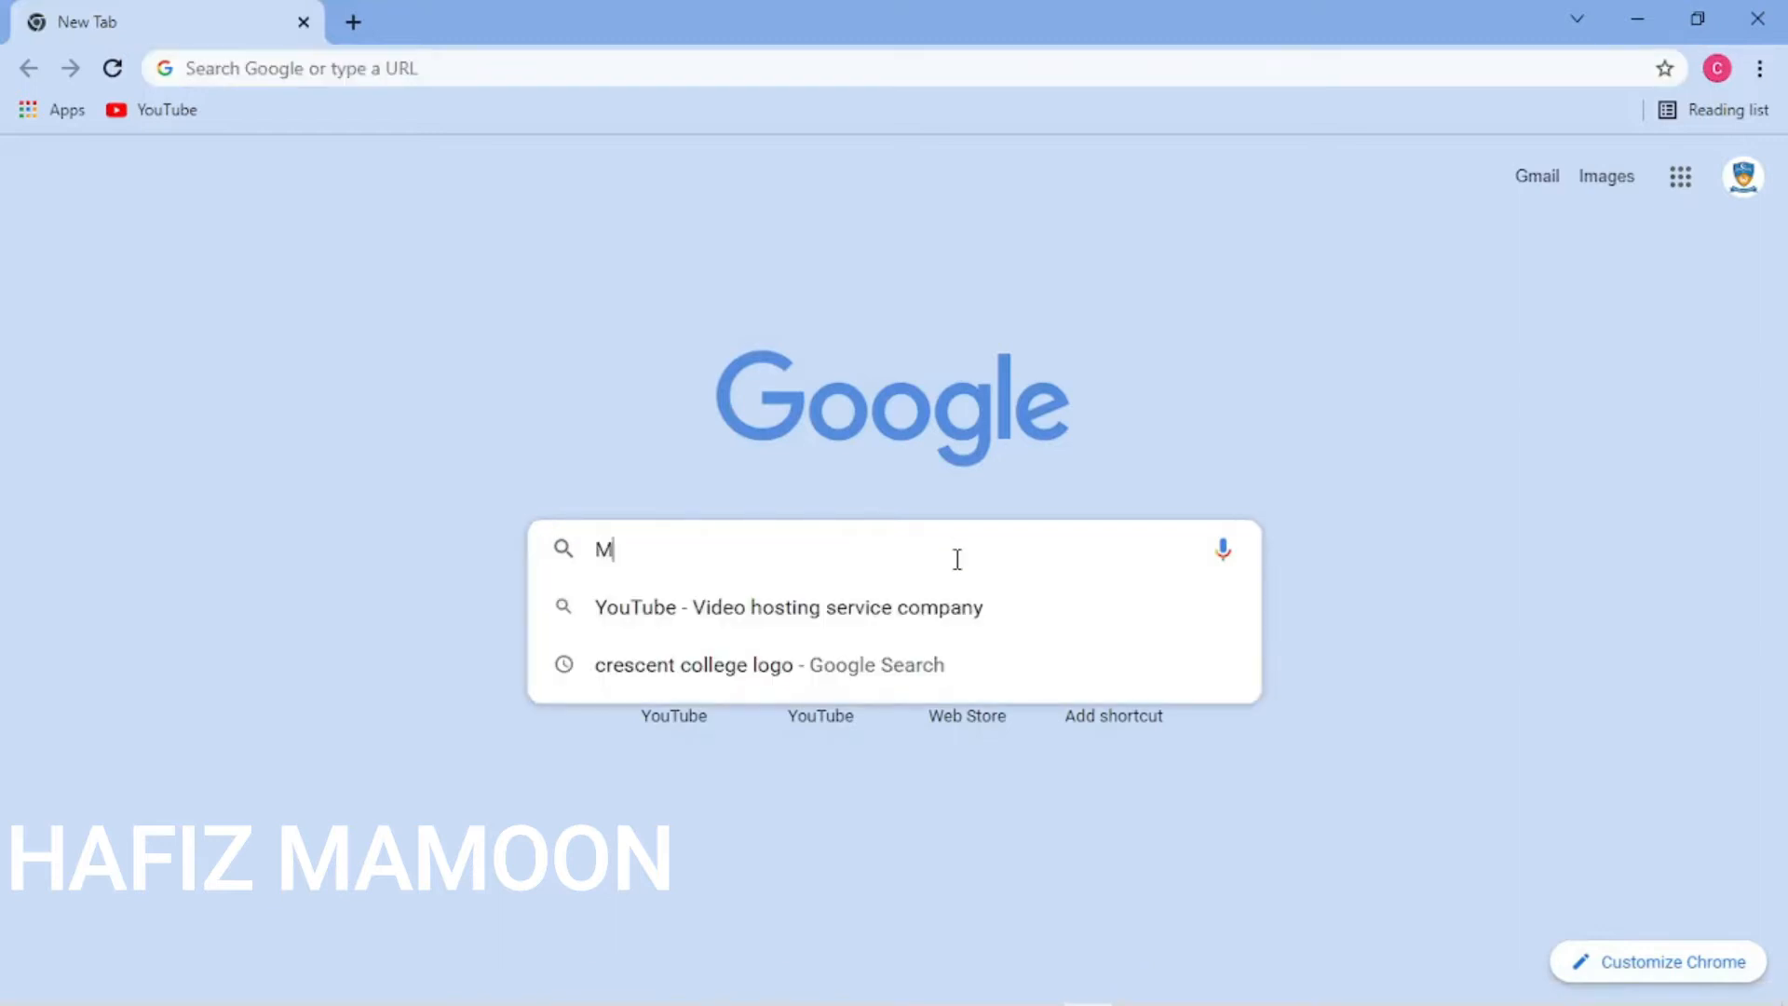
pyautogui.write('icrosoft')
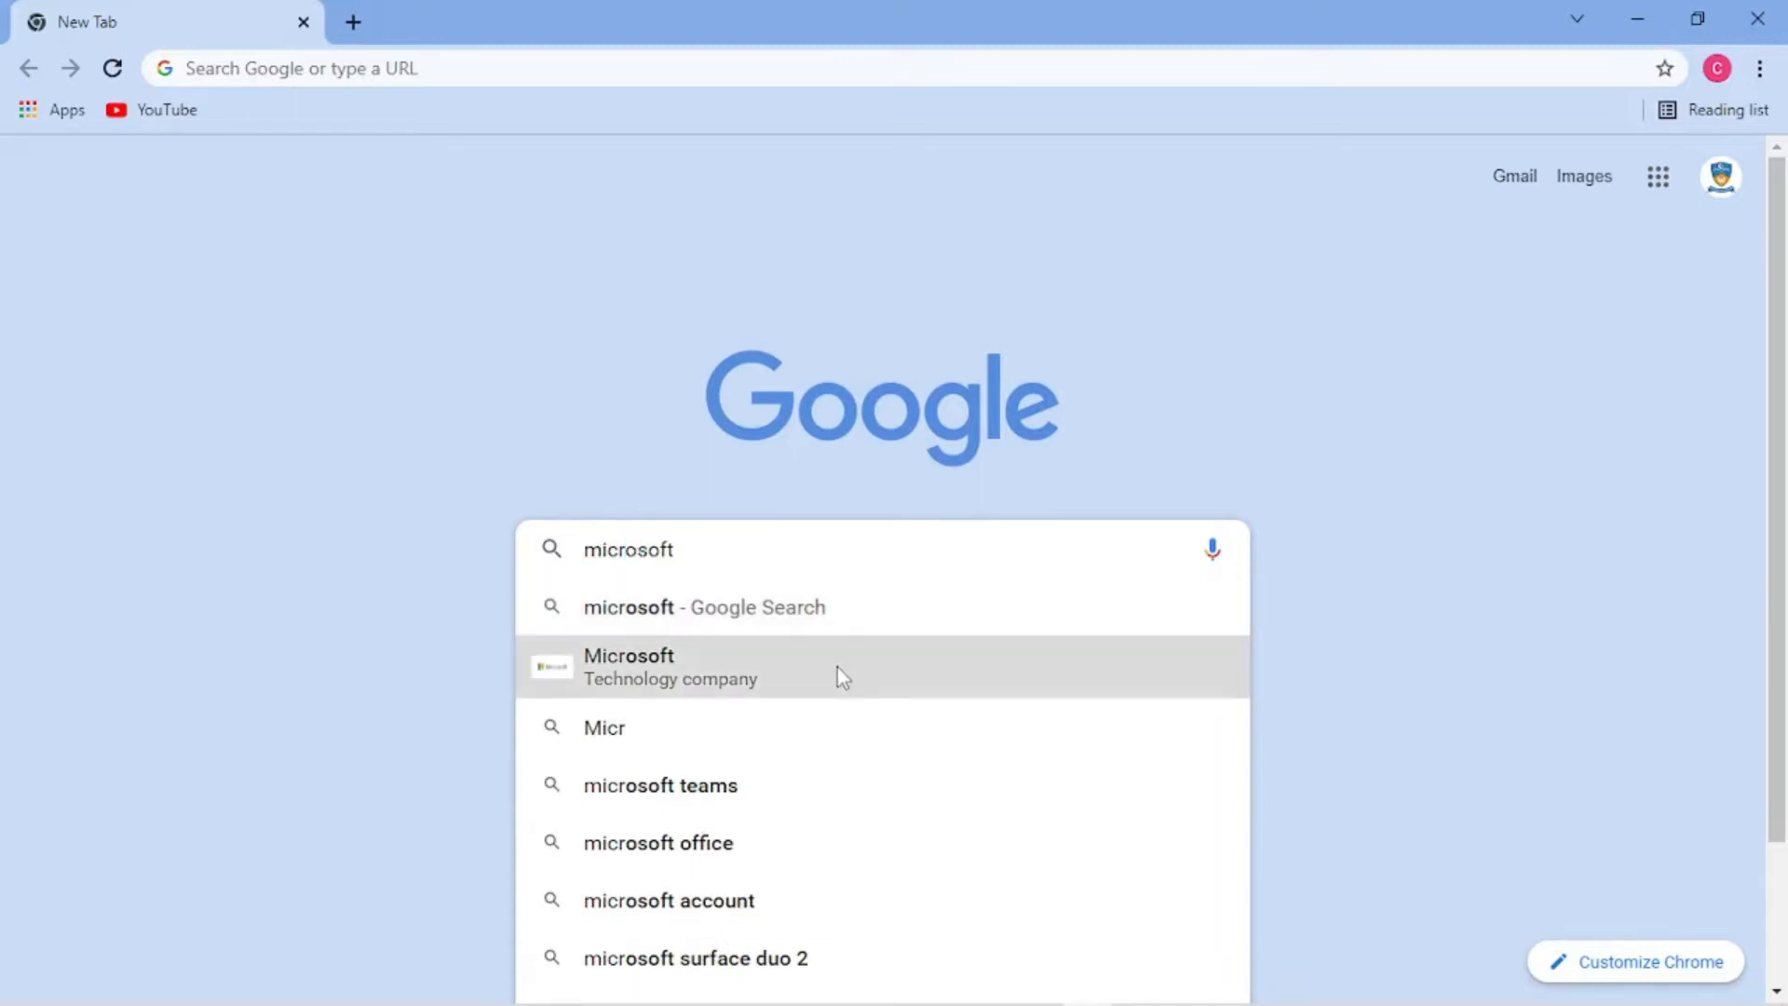
pyautogui.click(836, 665)
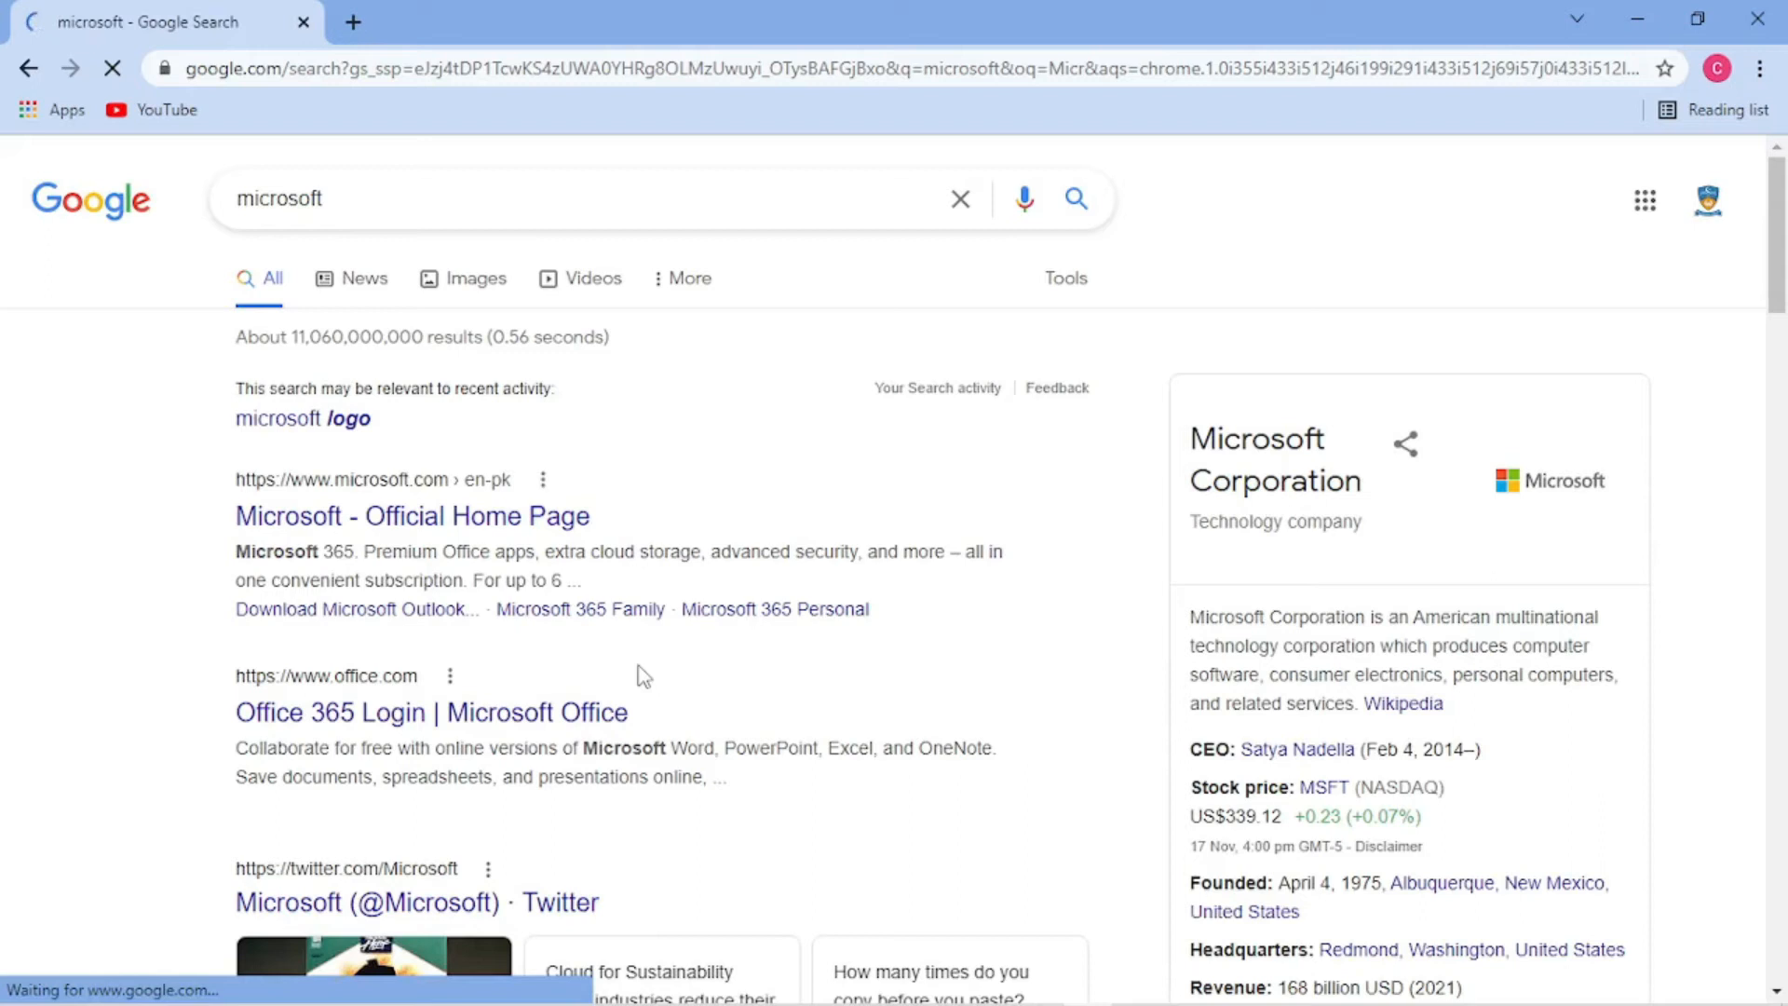
pyautogui.click(475, 527)
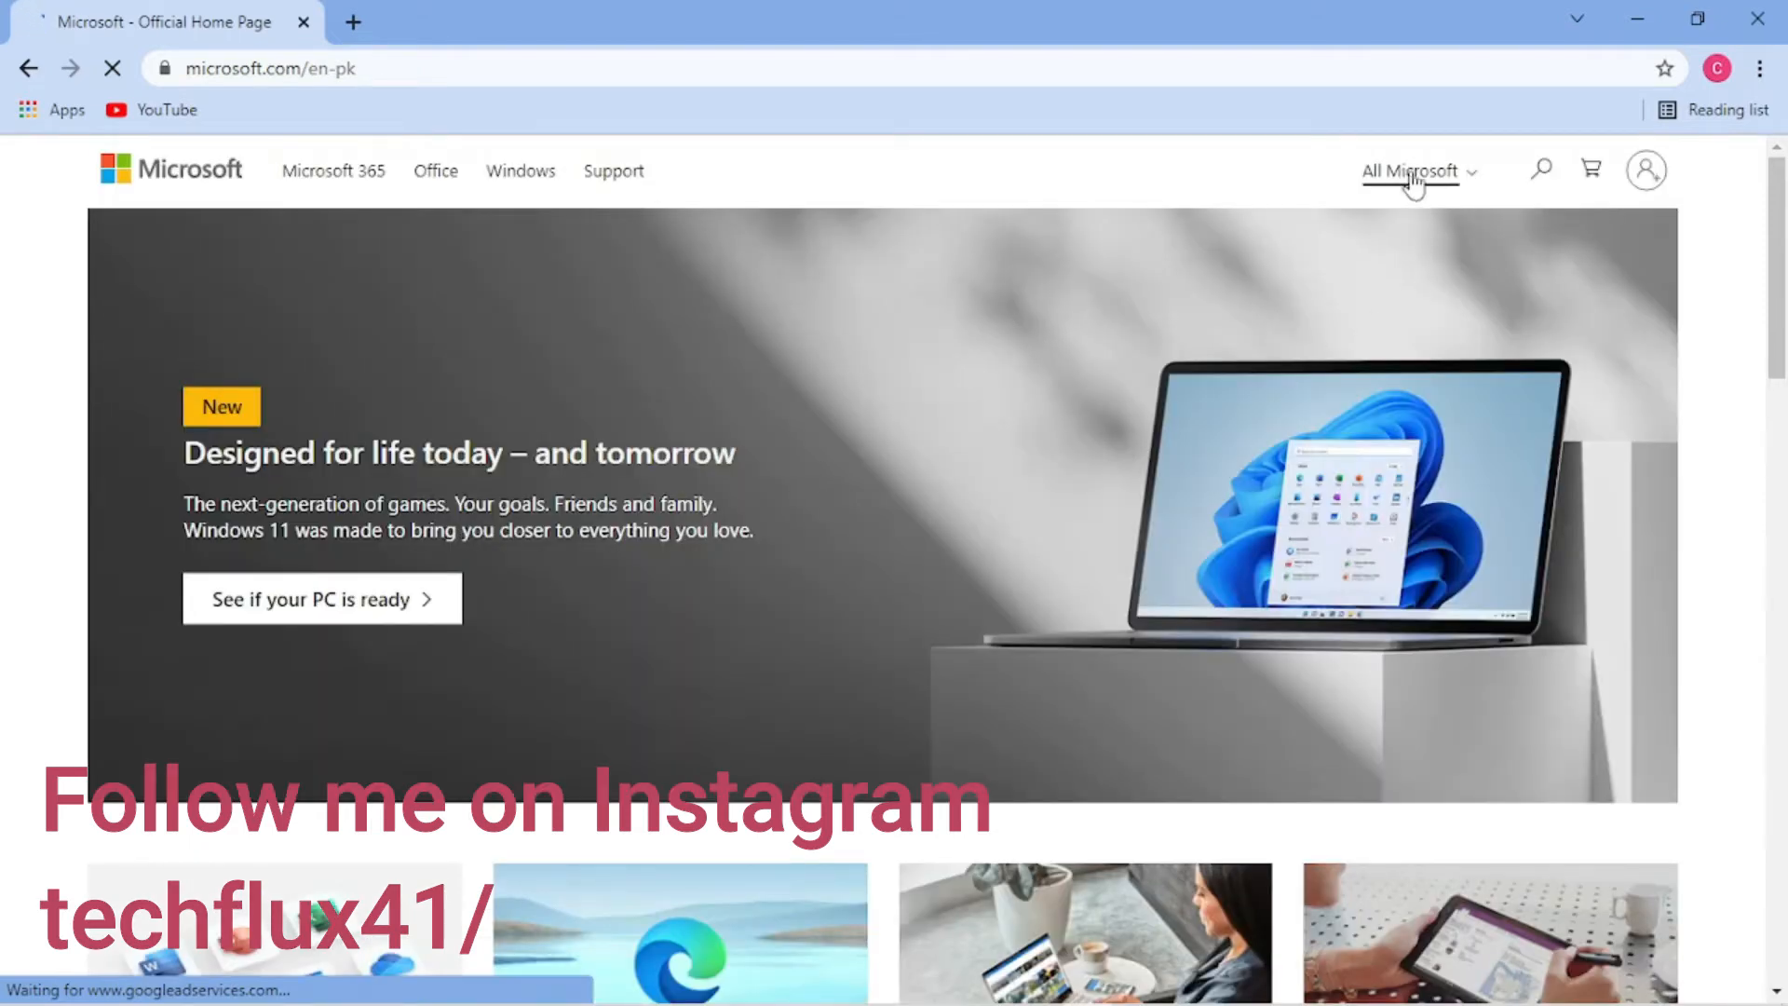
# - Go from the All Microsoft menu to the Outlook page and start a free account
pyautogui.click(1450, 181)
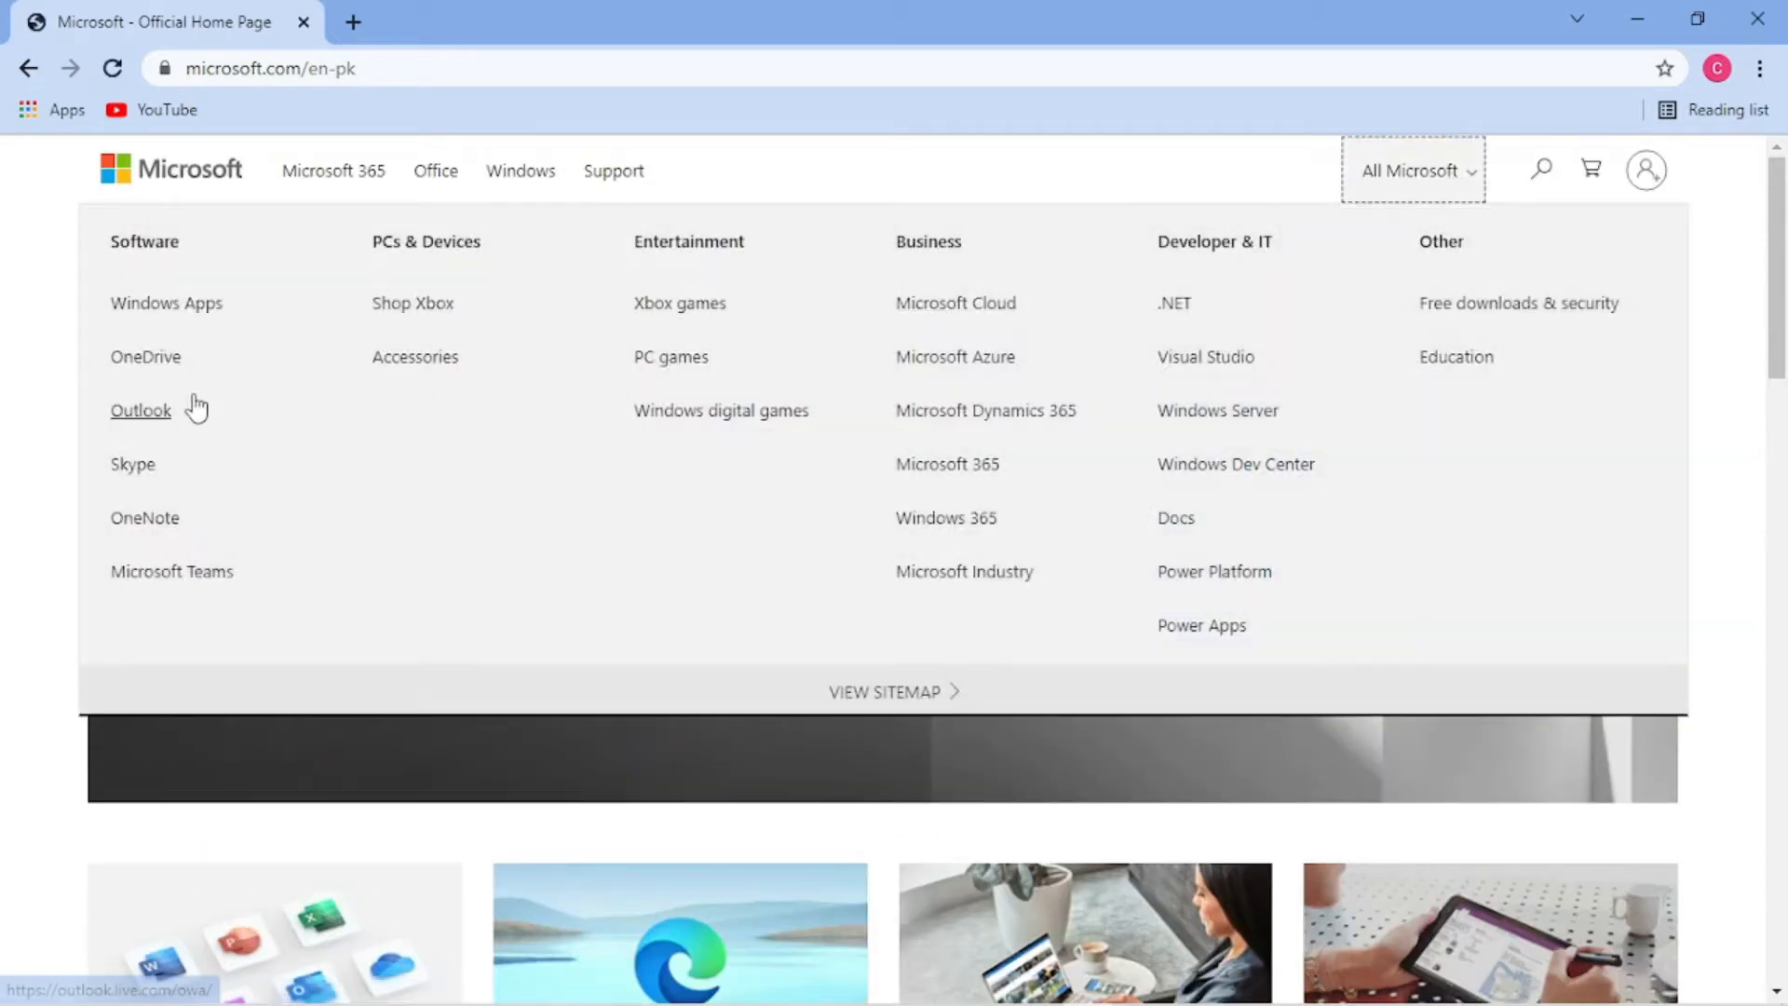
pyautogui.click(141, 411)
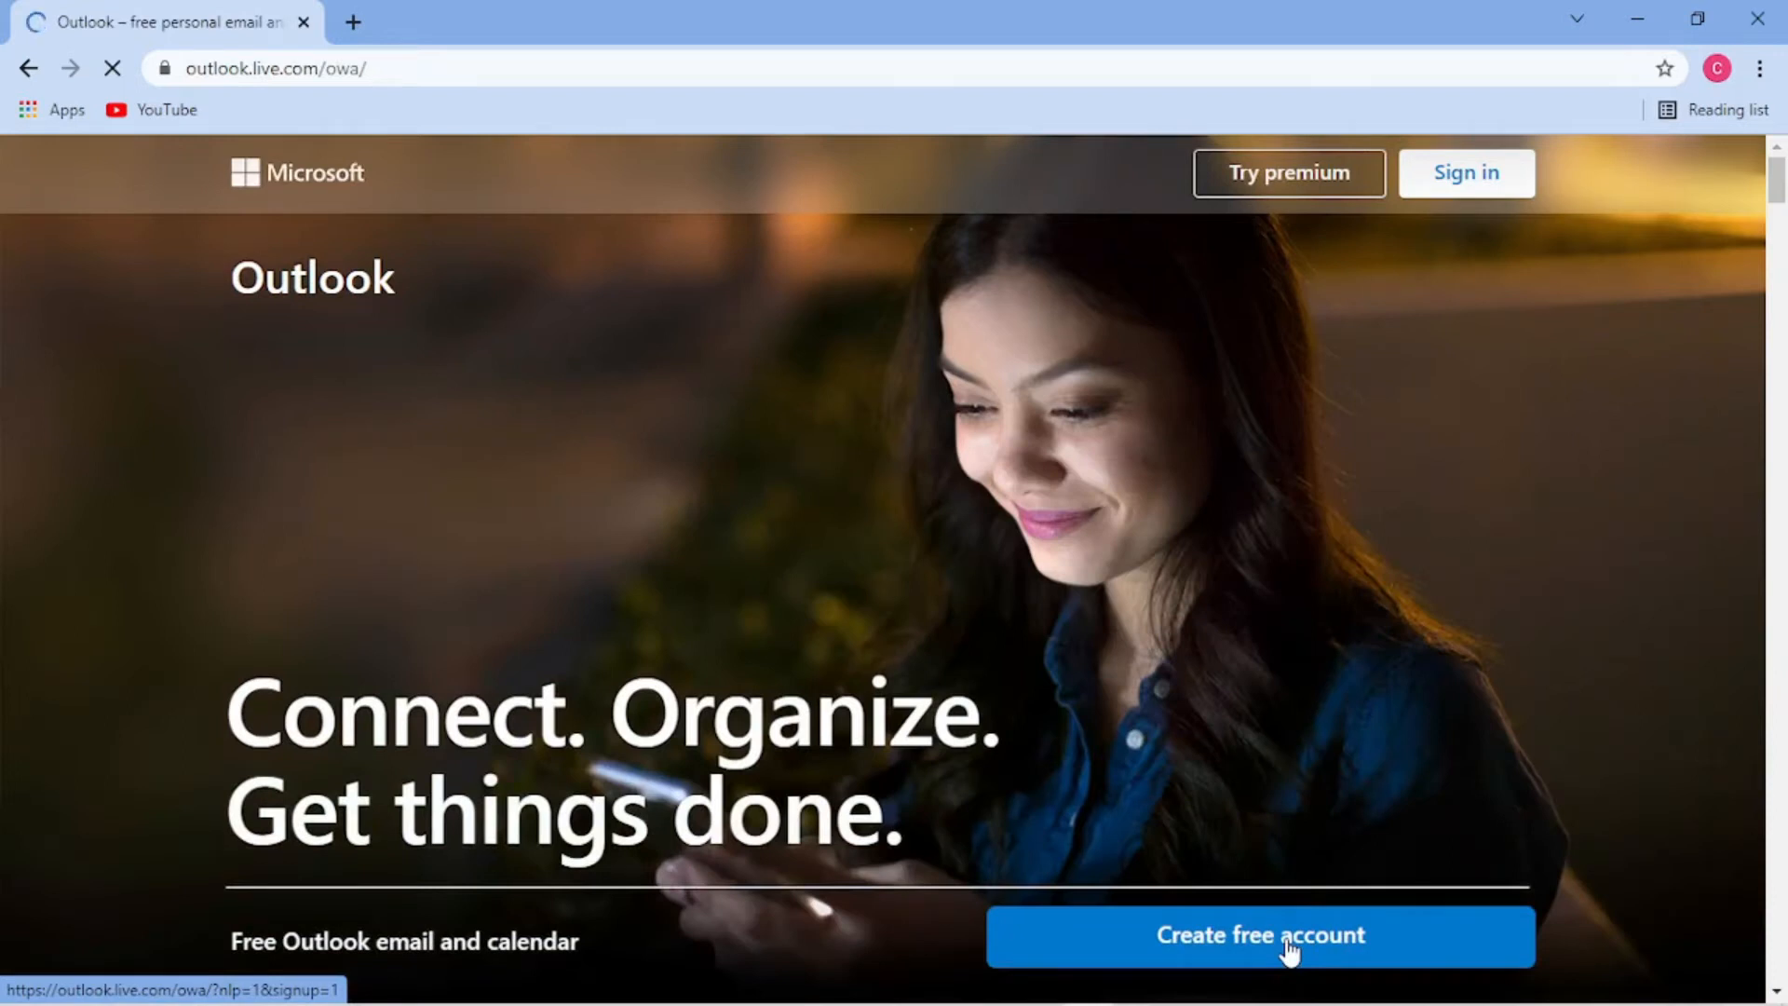
pyautogui.click(1289, 950)
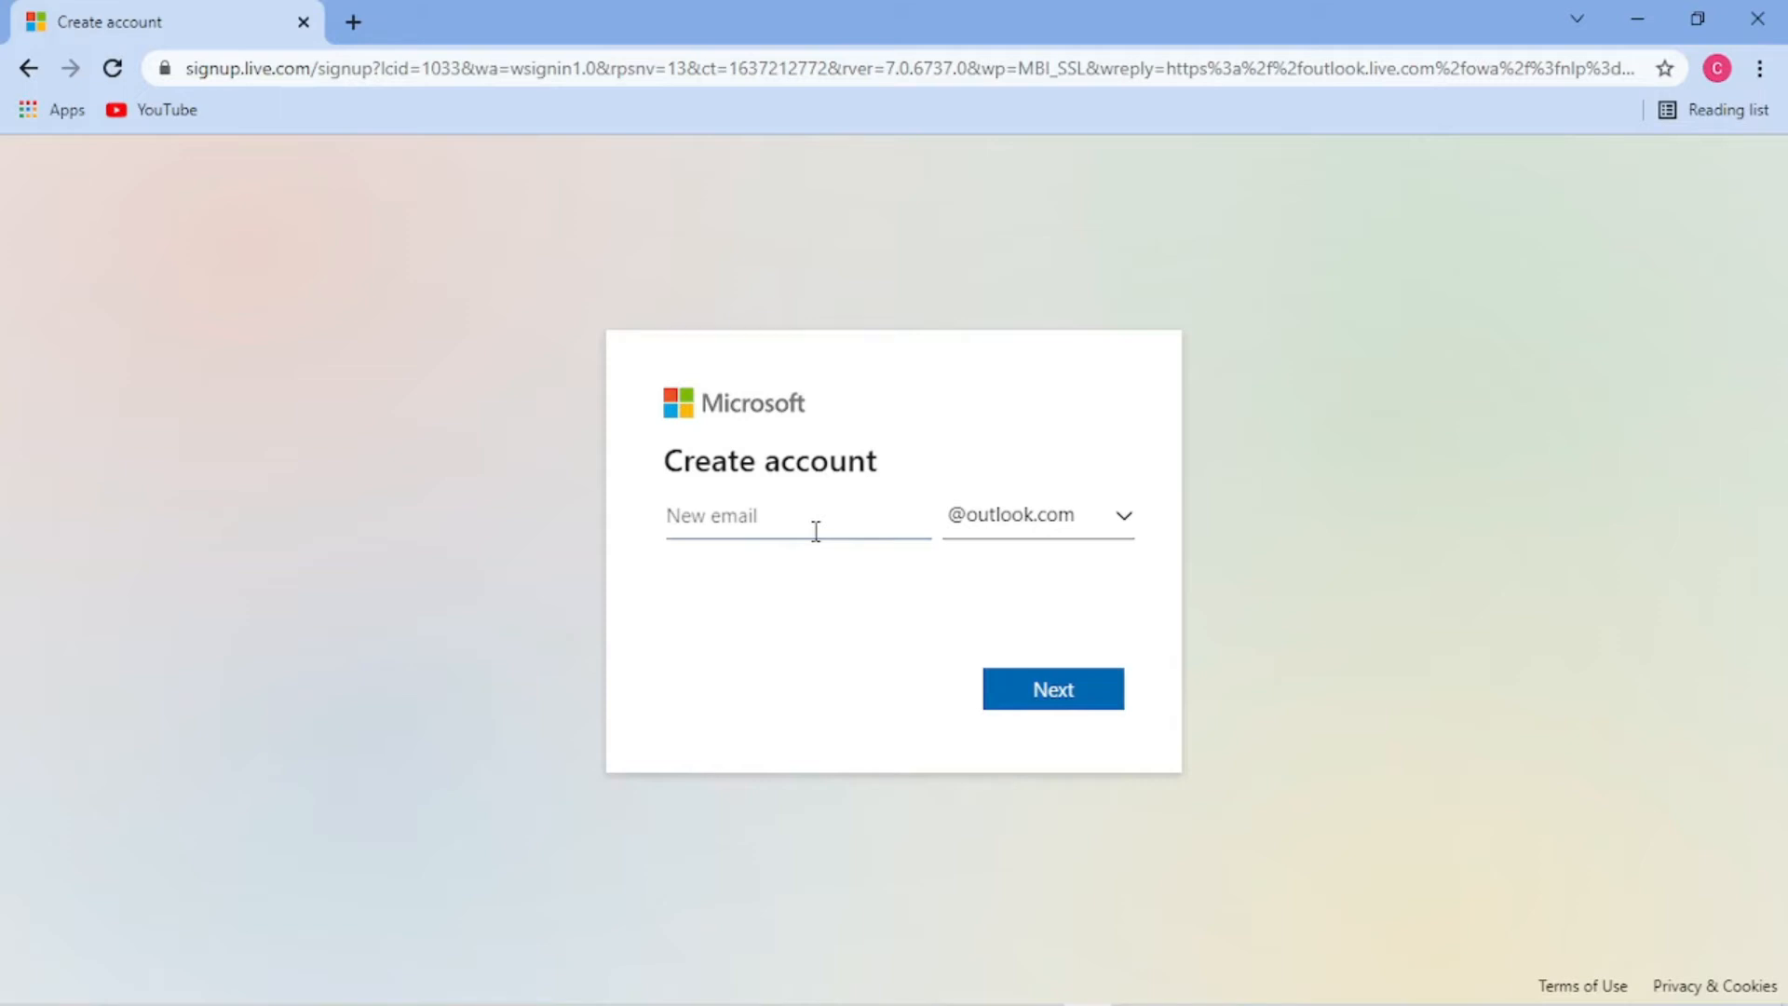
pyautogui.click(1125, 523)
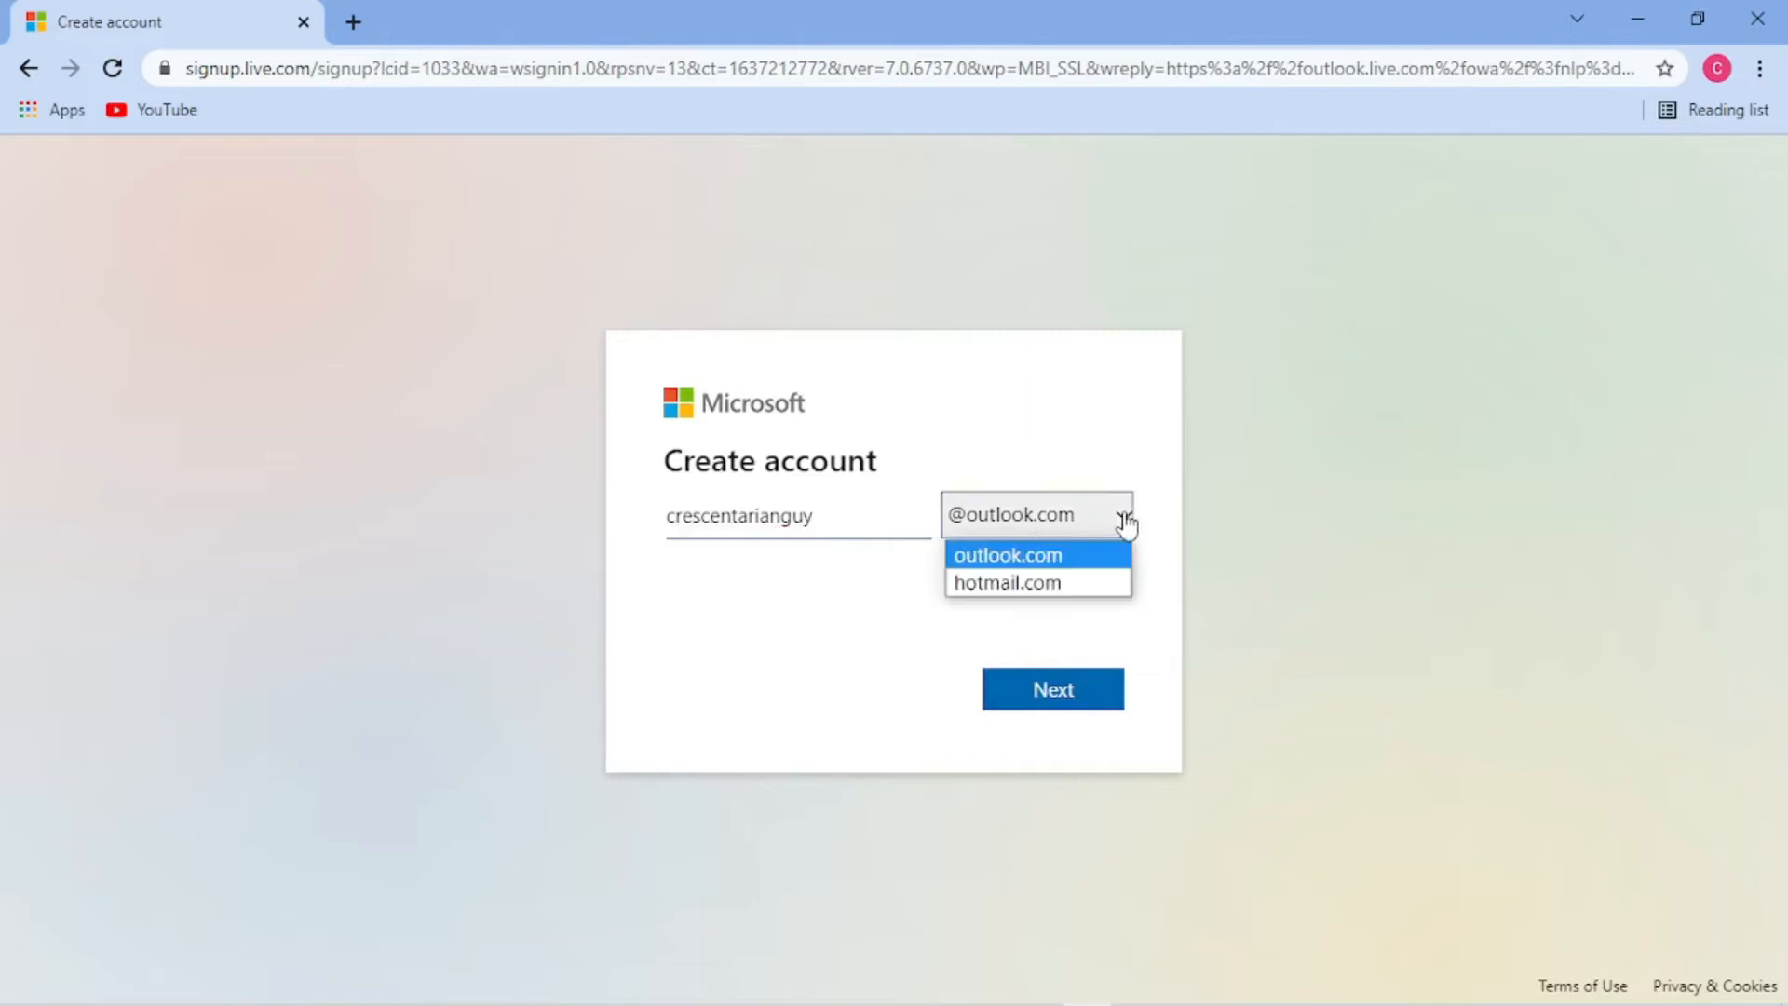
pyautogui.click(1022, 559)
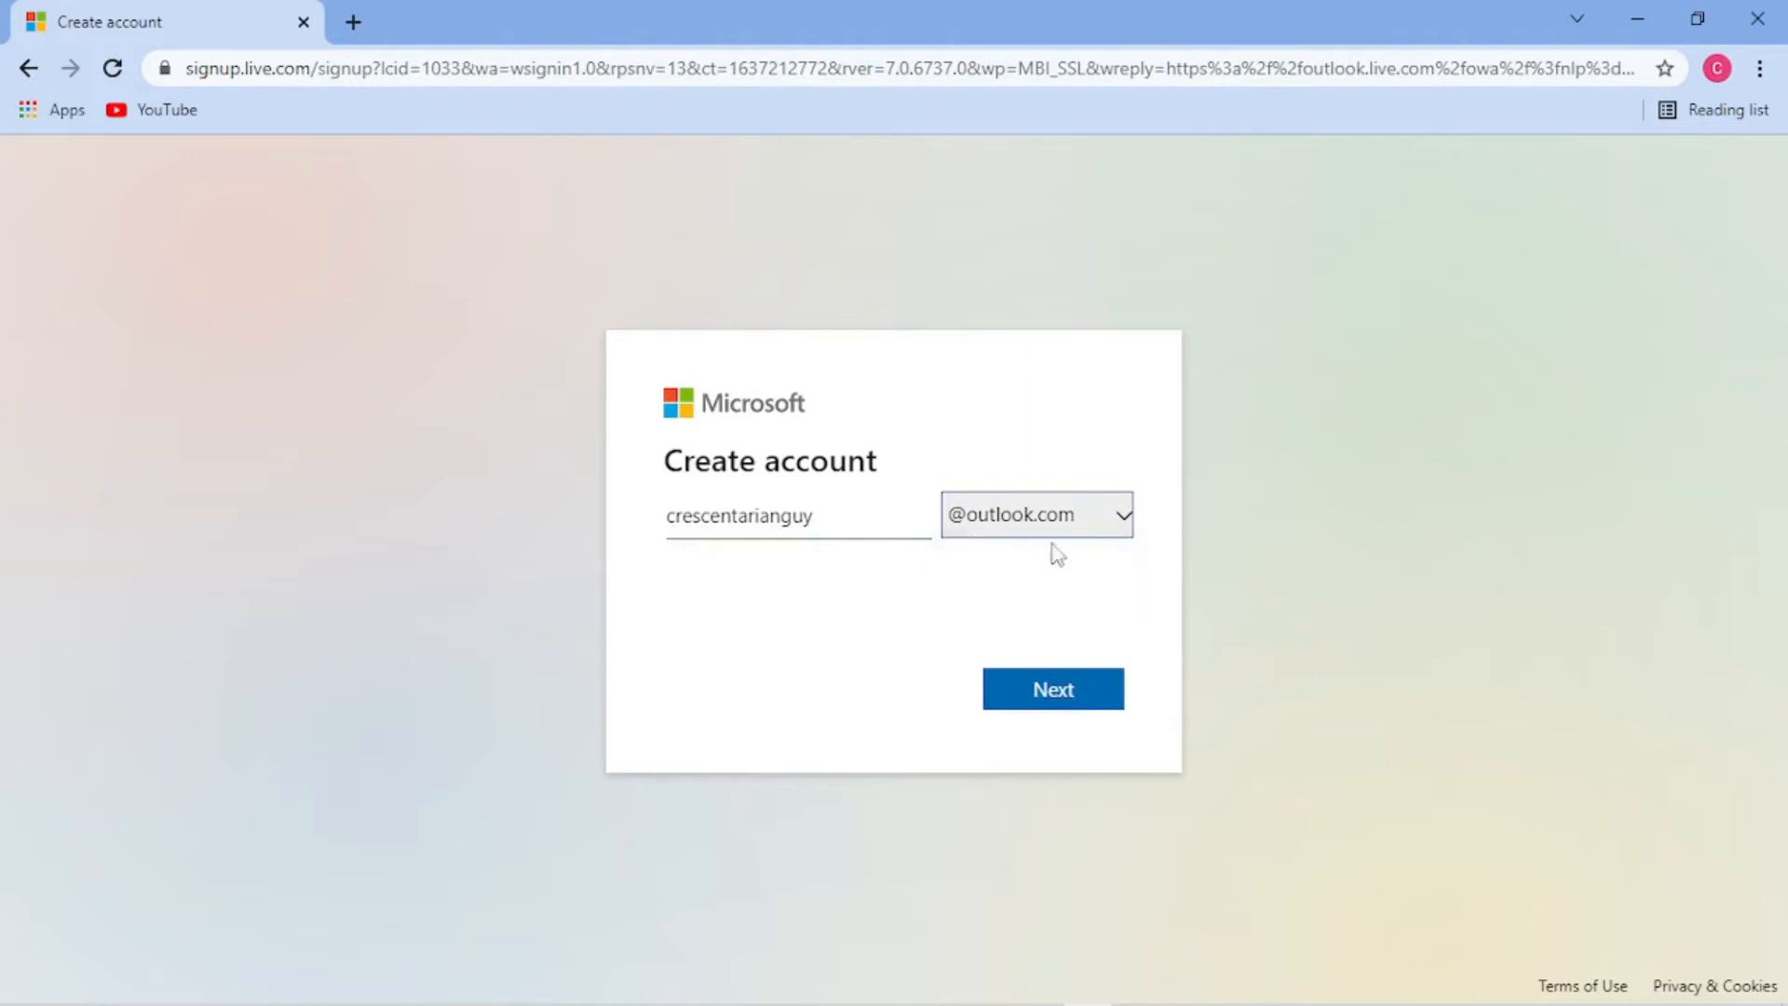
pyautogui.click(1053, 695)
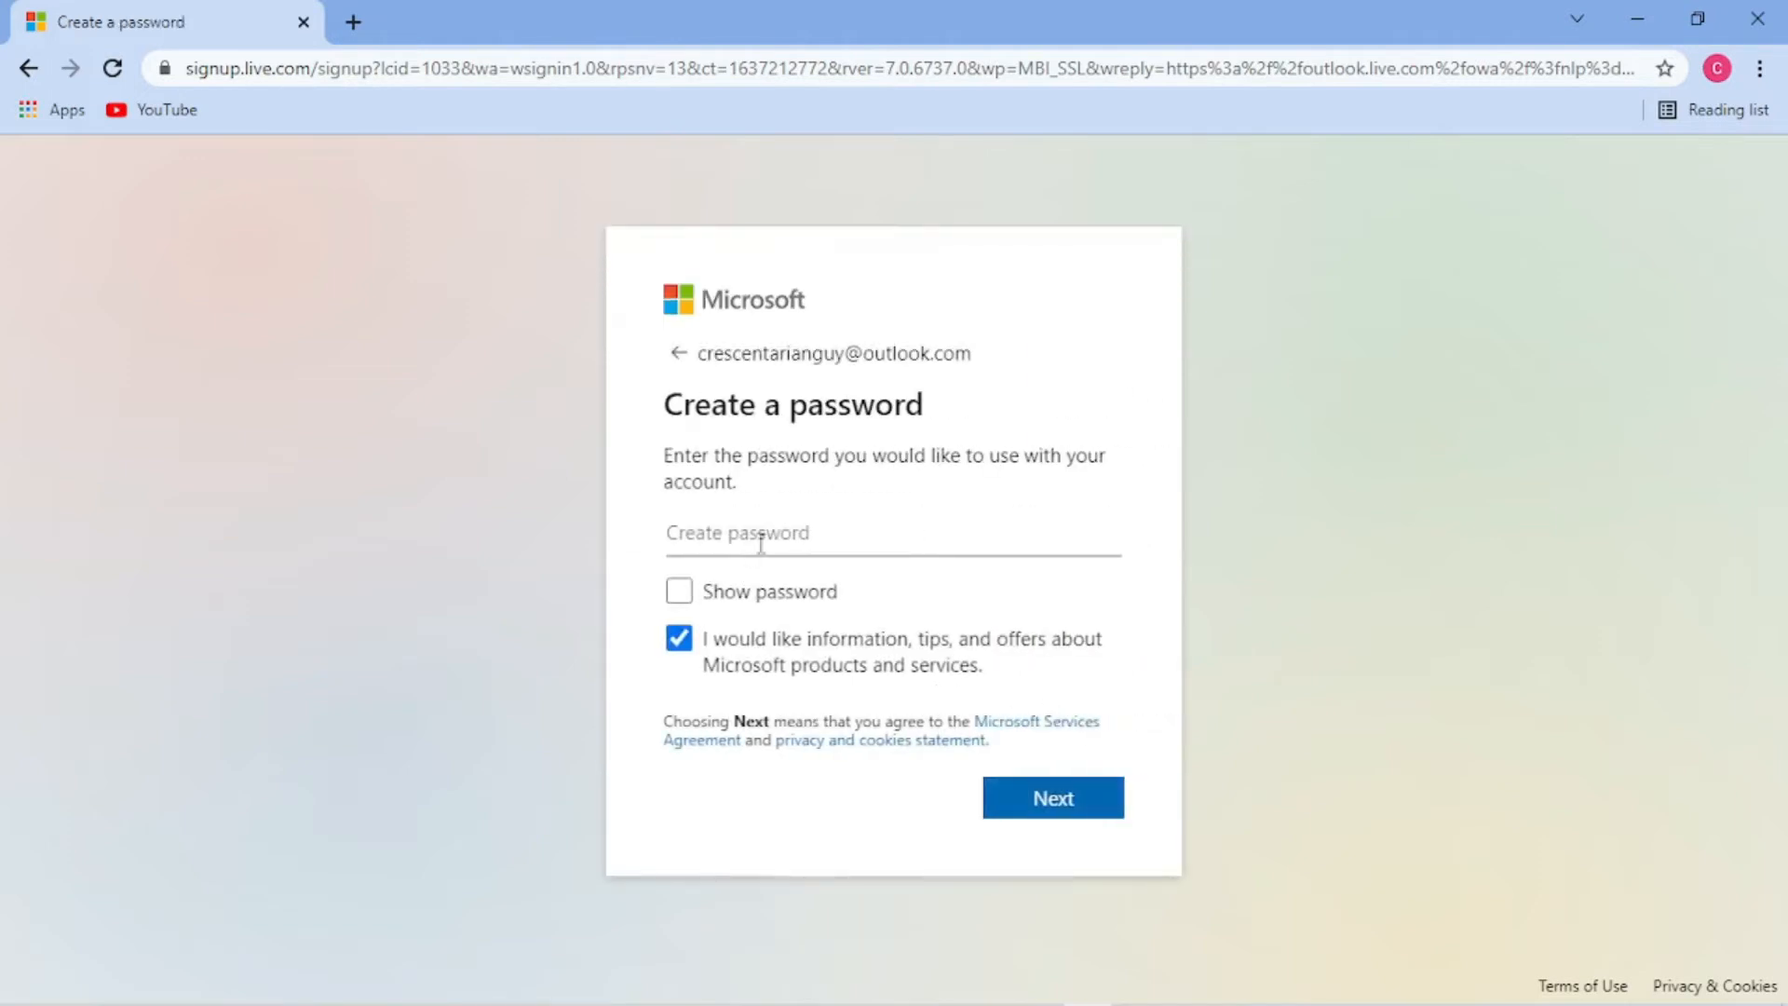
# - Set the account password and let Chrome save it
pyautogui.write('•••••••••••')
pyautogui.moveTo(750, 531); pyautogui.dragTo(662, 579)
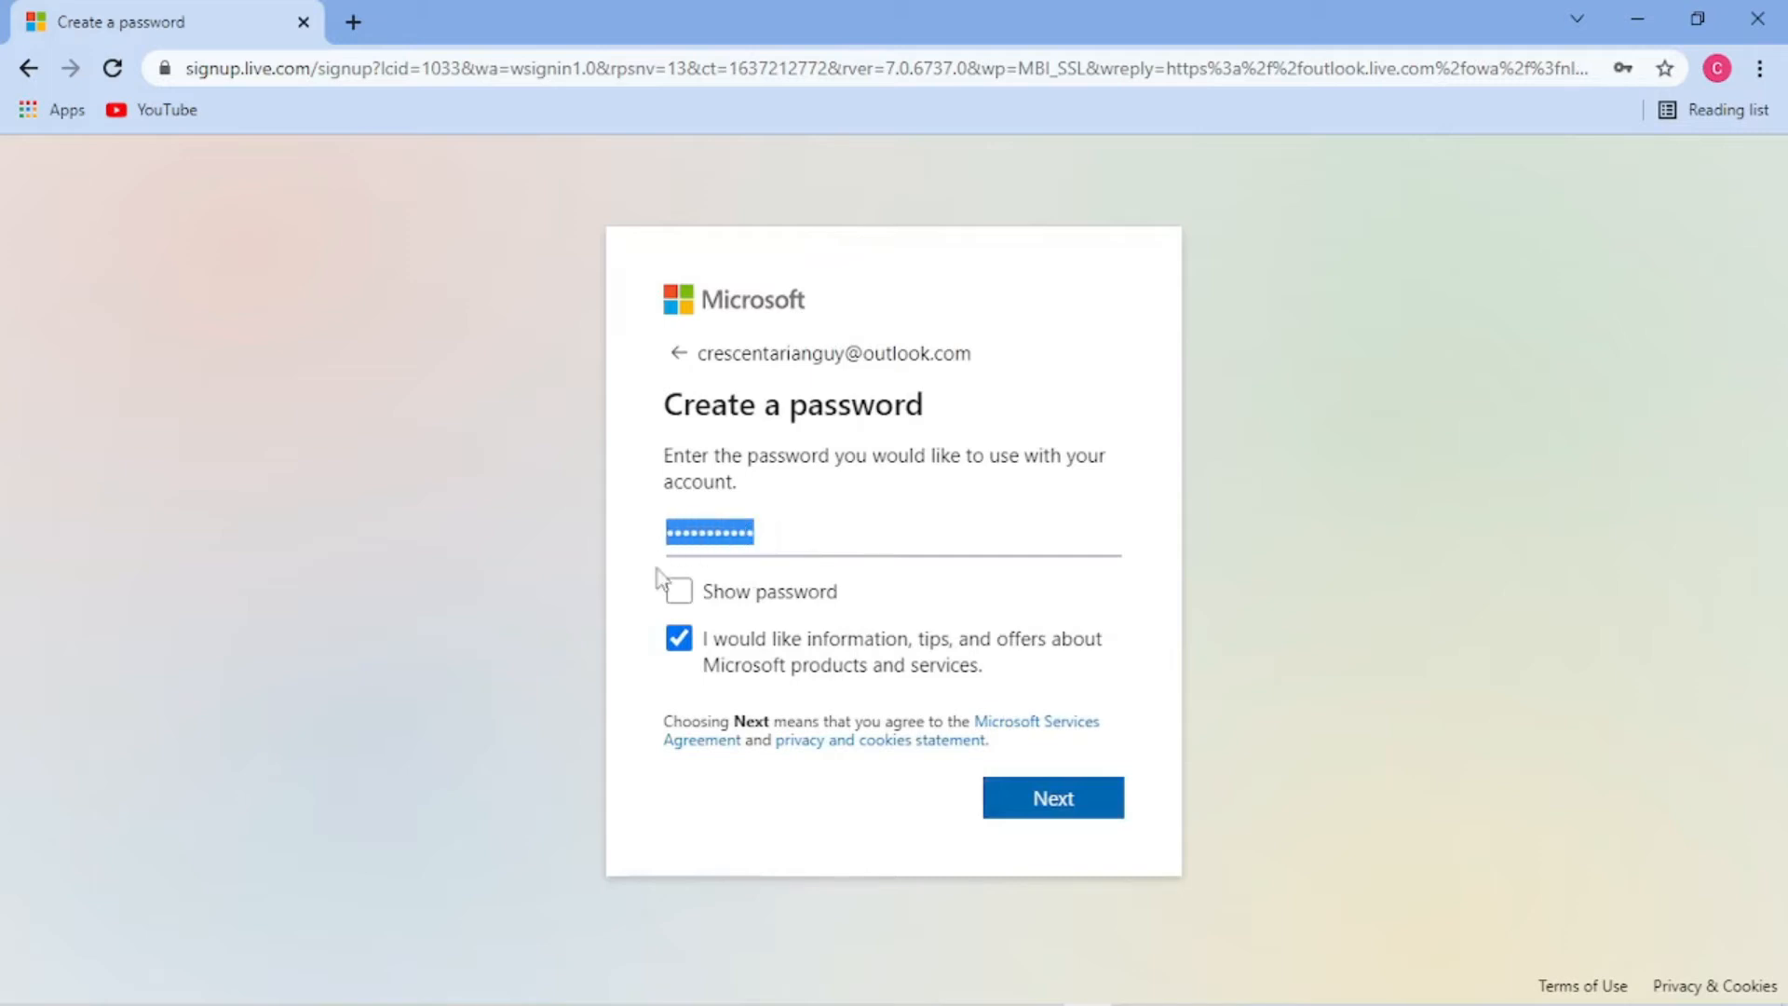
pyautogui.write('•••••')
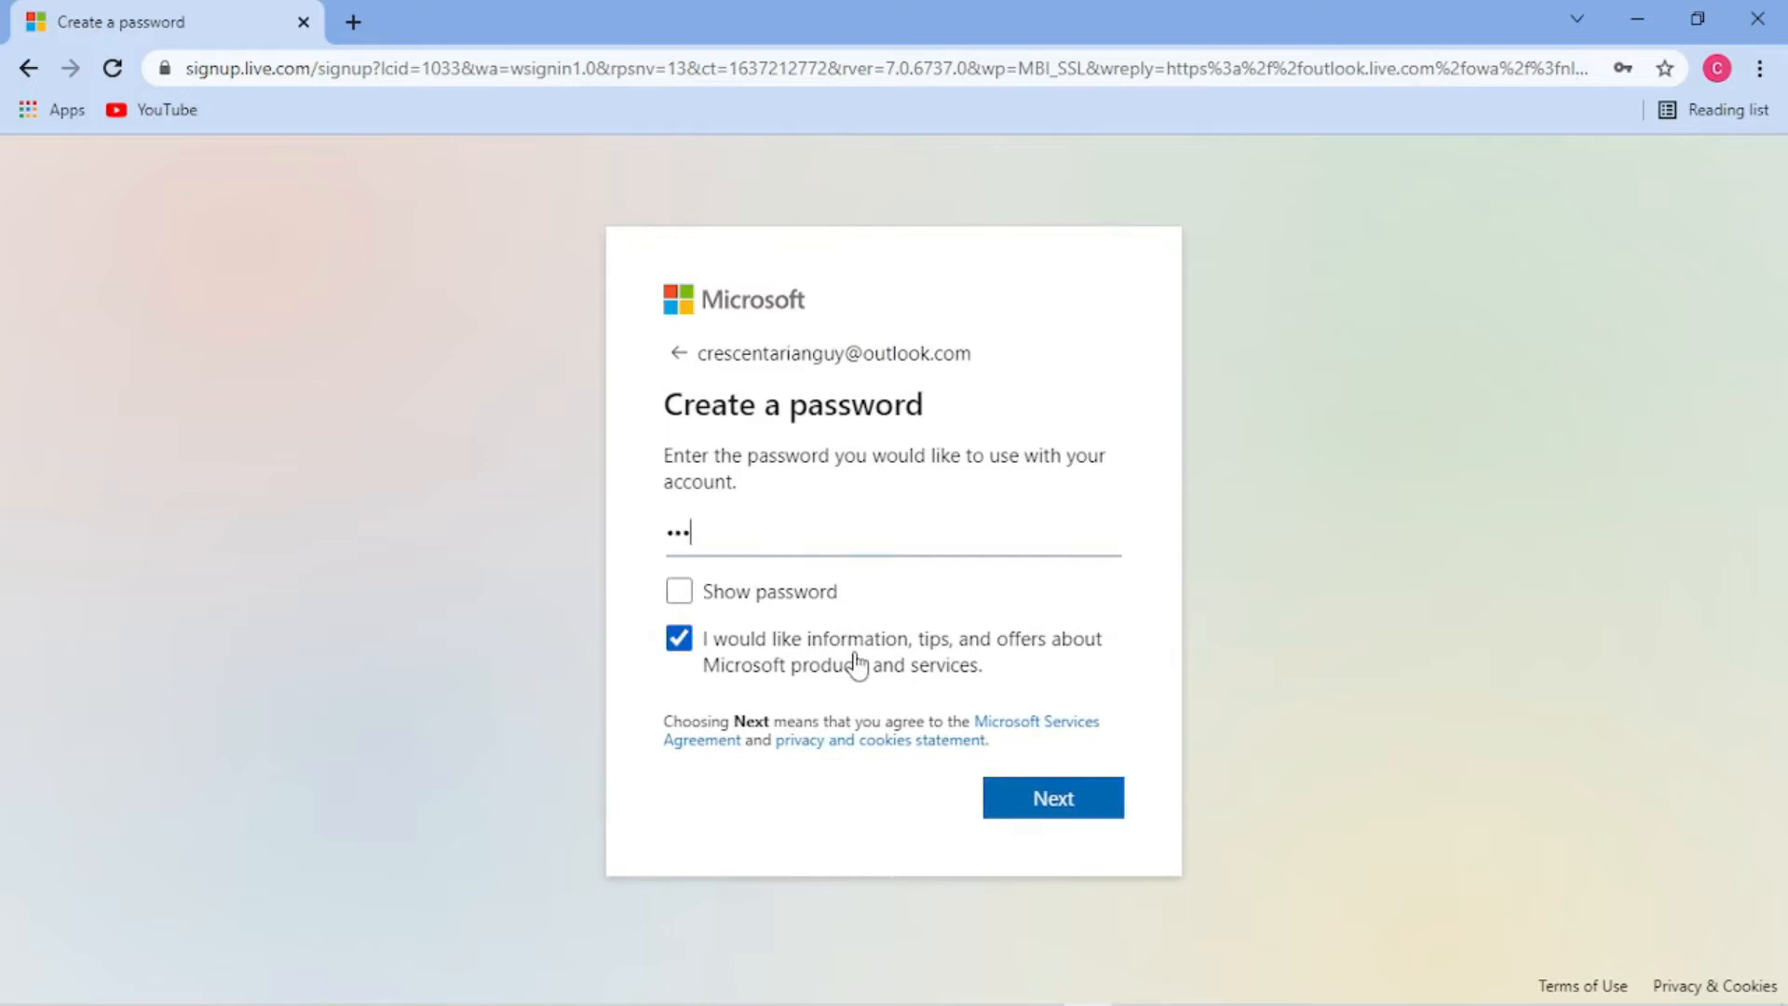
pyautogui.write('••••••••')
pyautogui.click(1062, 796)
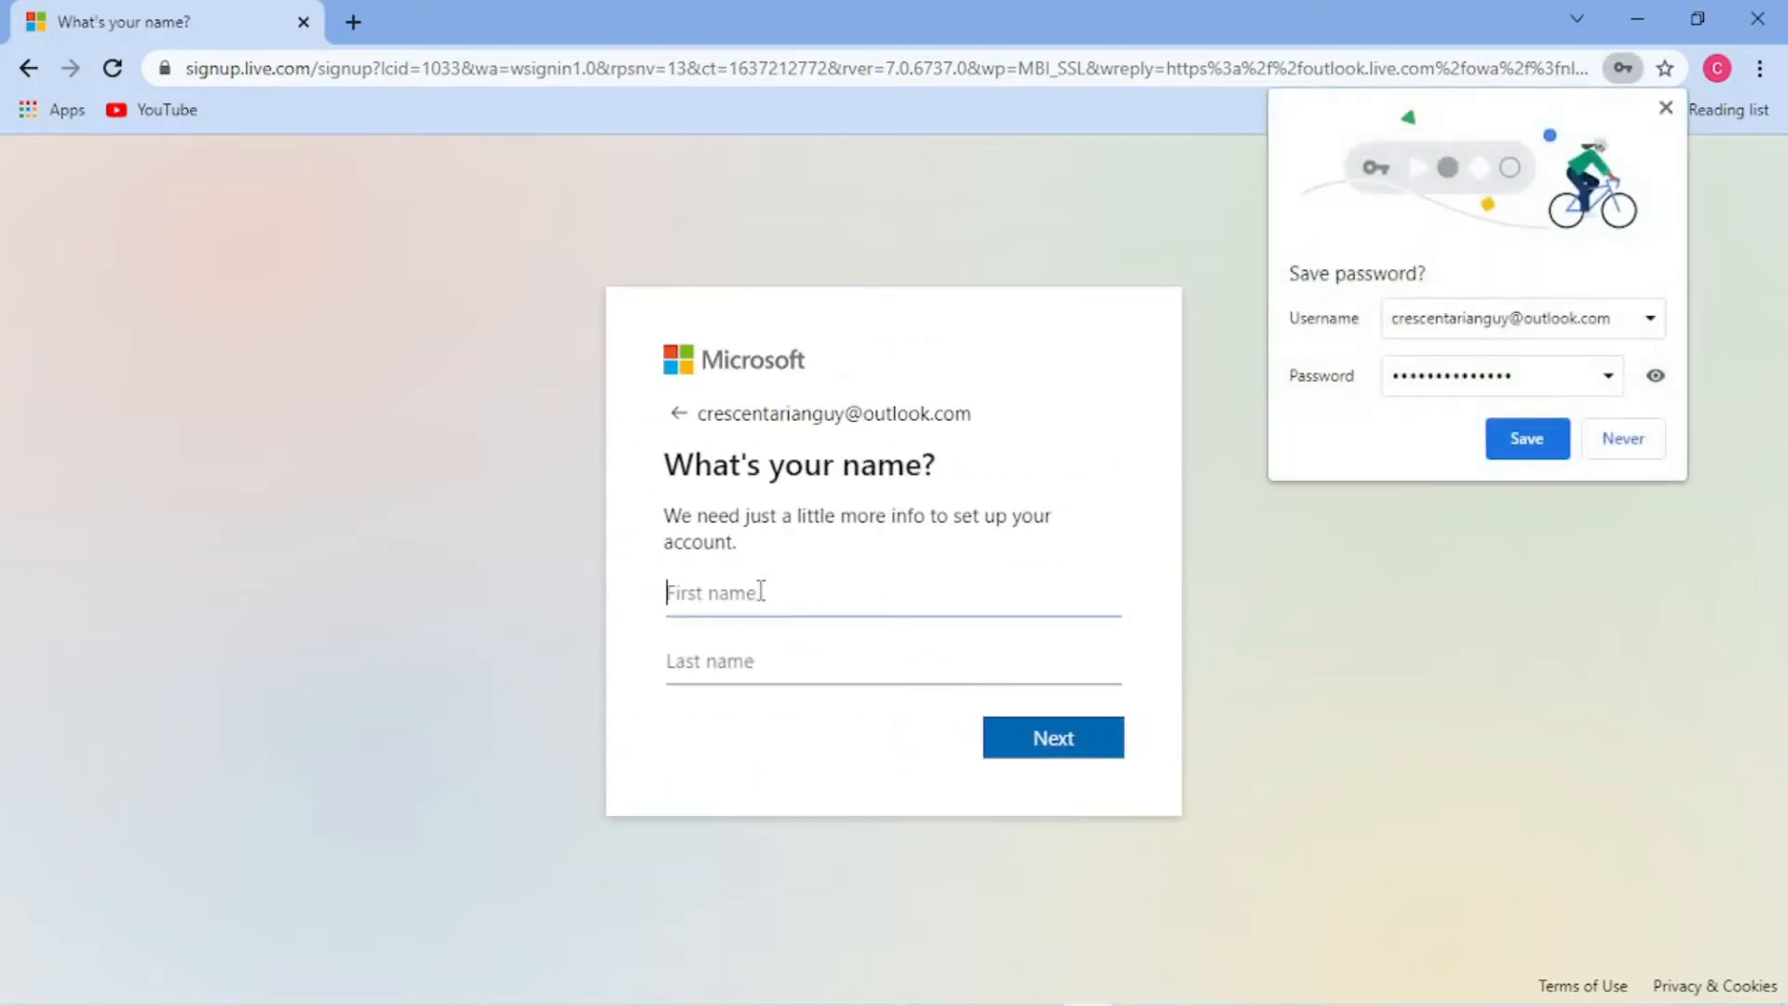
pyautogui.click(1524, 440)
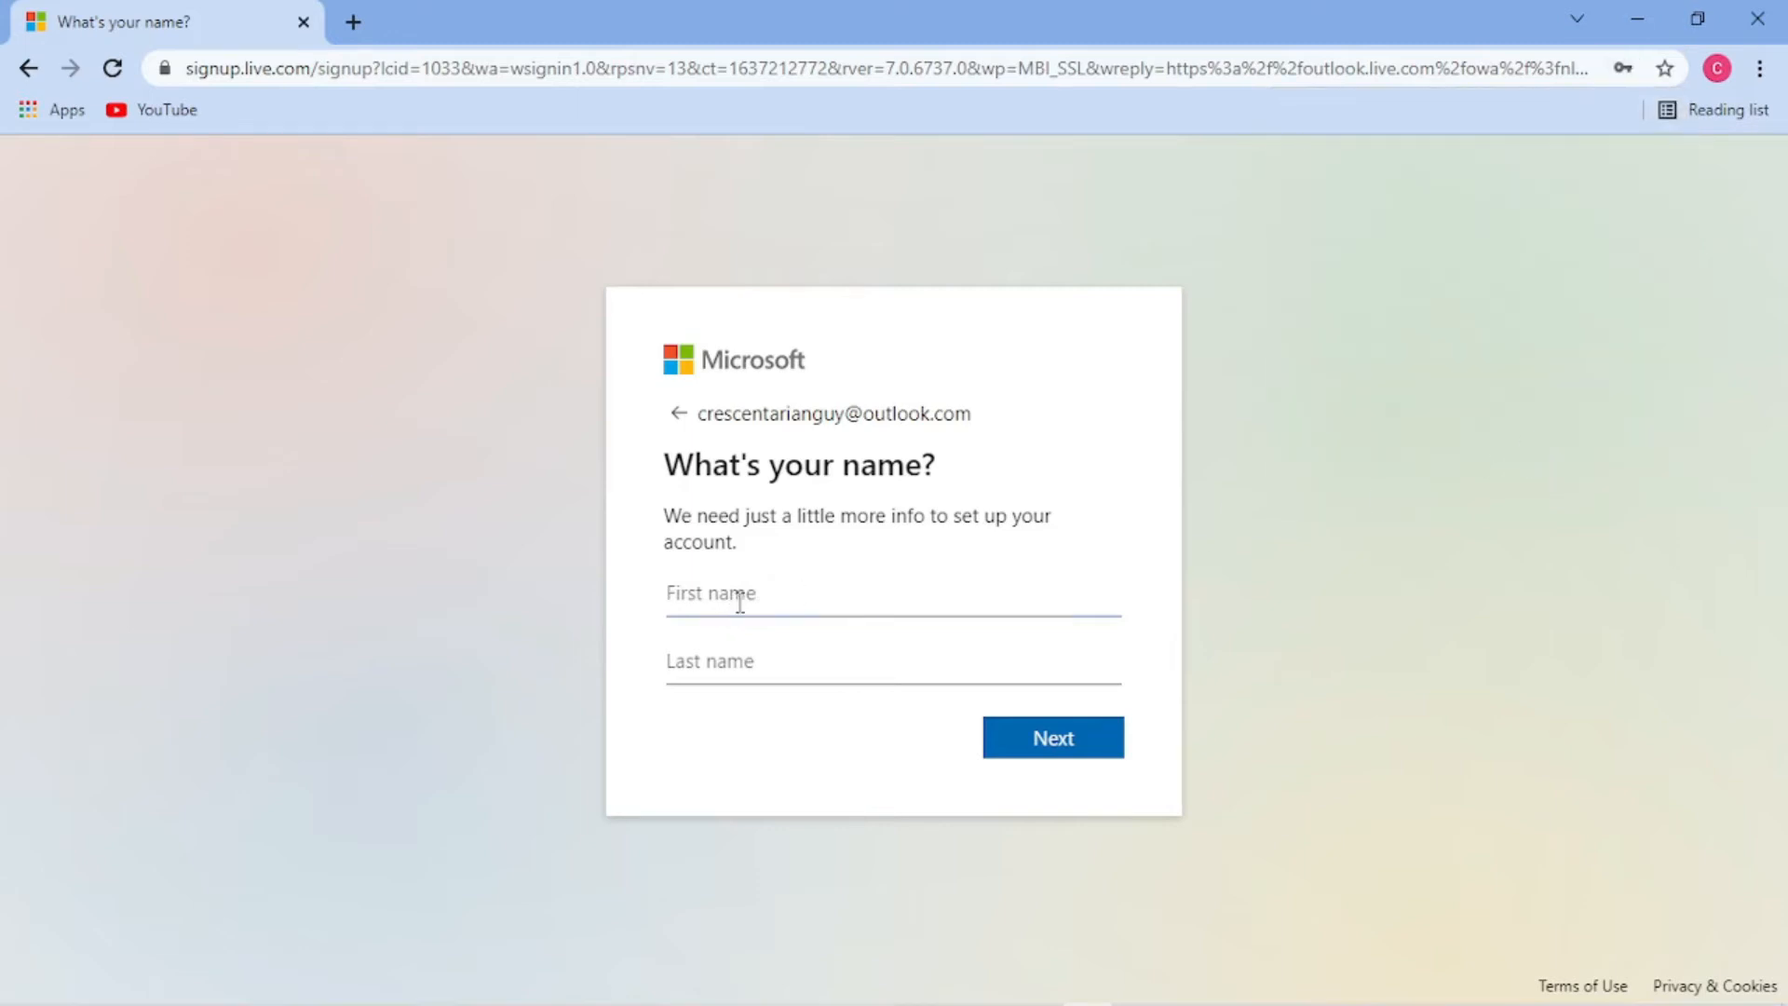
# - Enter the account's first name and move to the last name field
pyautogui.click(749, 660)
# - Finish the last name, then set the birthdate to March 28, 2005 and submit
pyautogui.click(1063, 761)
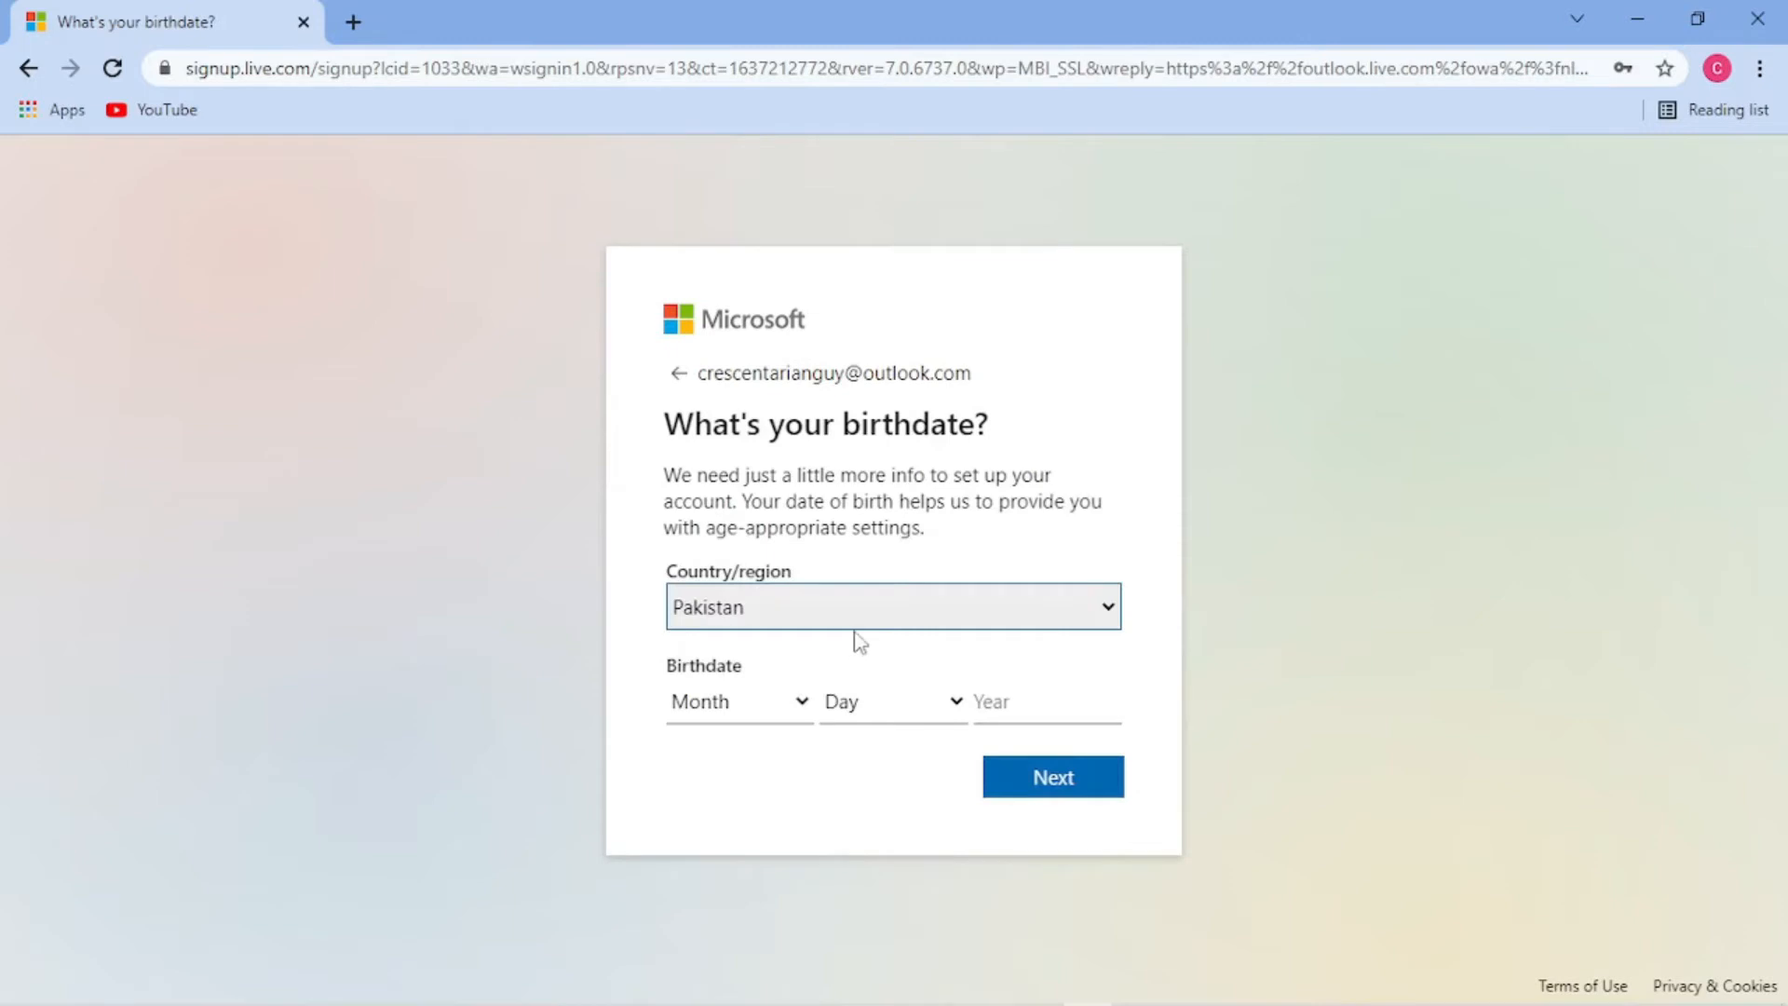
pyautogui.click(790, 704)
pyautogui.click(719, 415)
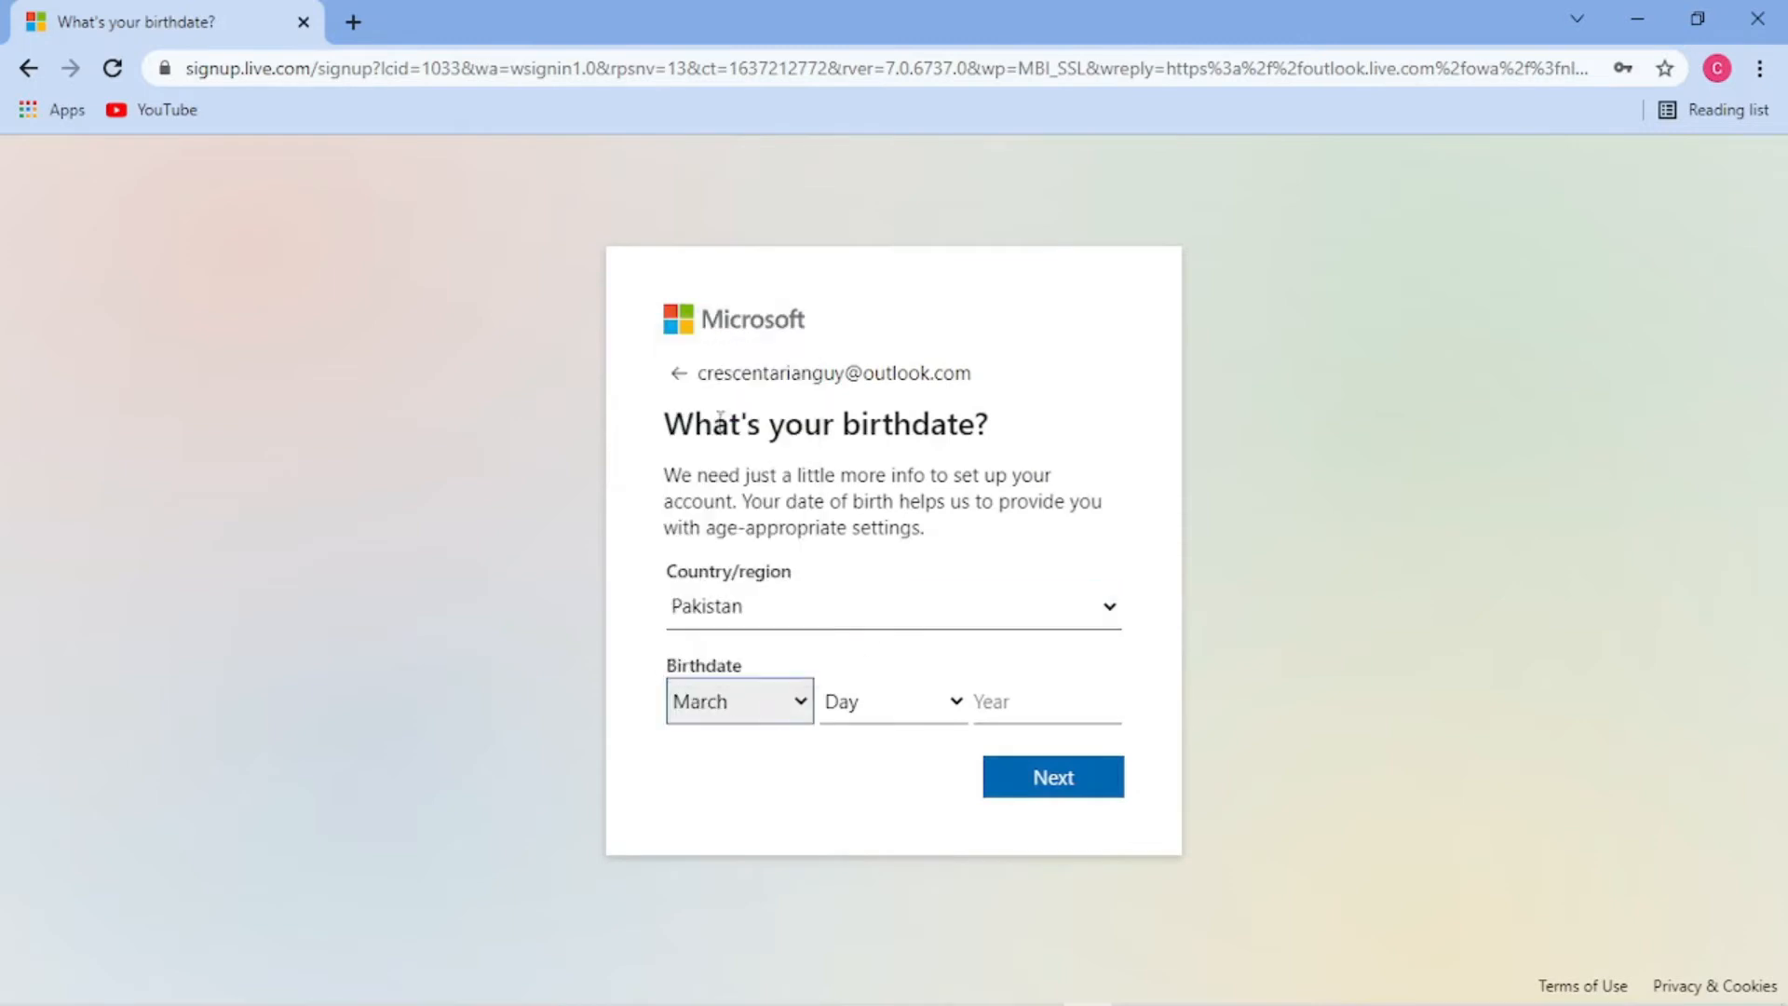
pyautogui.click(888, 715)
pyautogui.scroll(-1, 941, 444)
pyautogui.moveTo(947, 459); pyautogui.dragTo(949, 587)
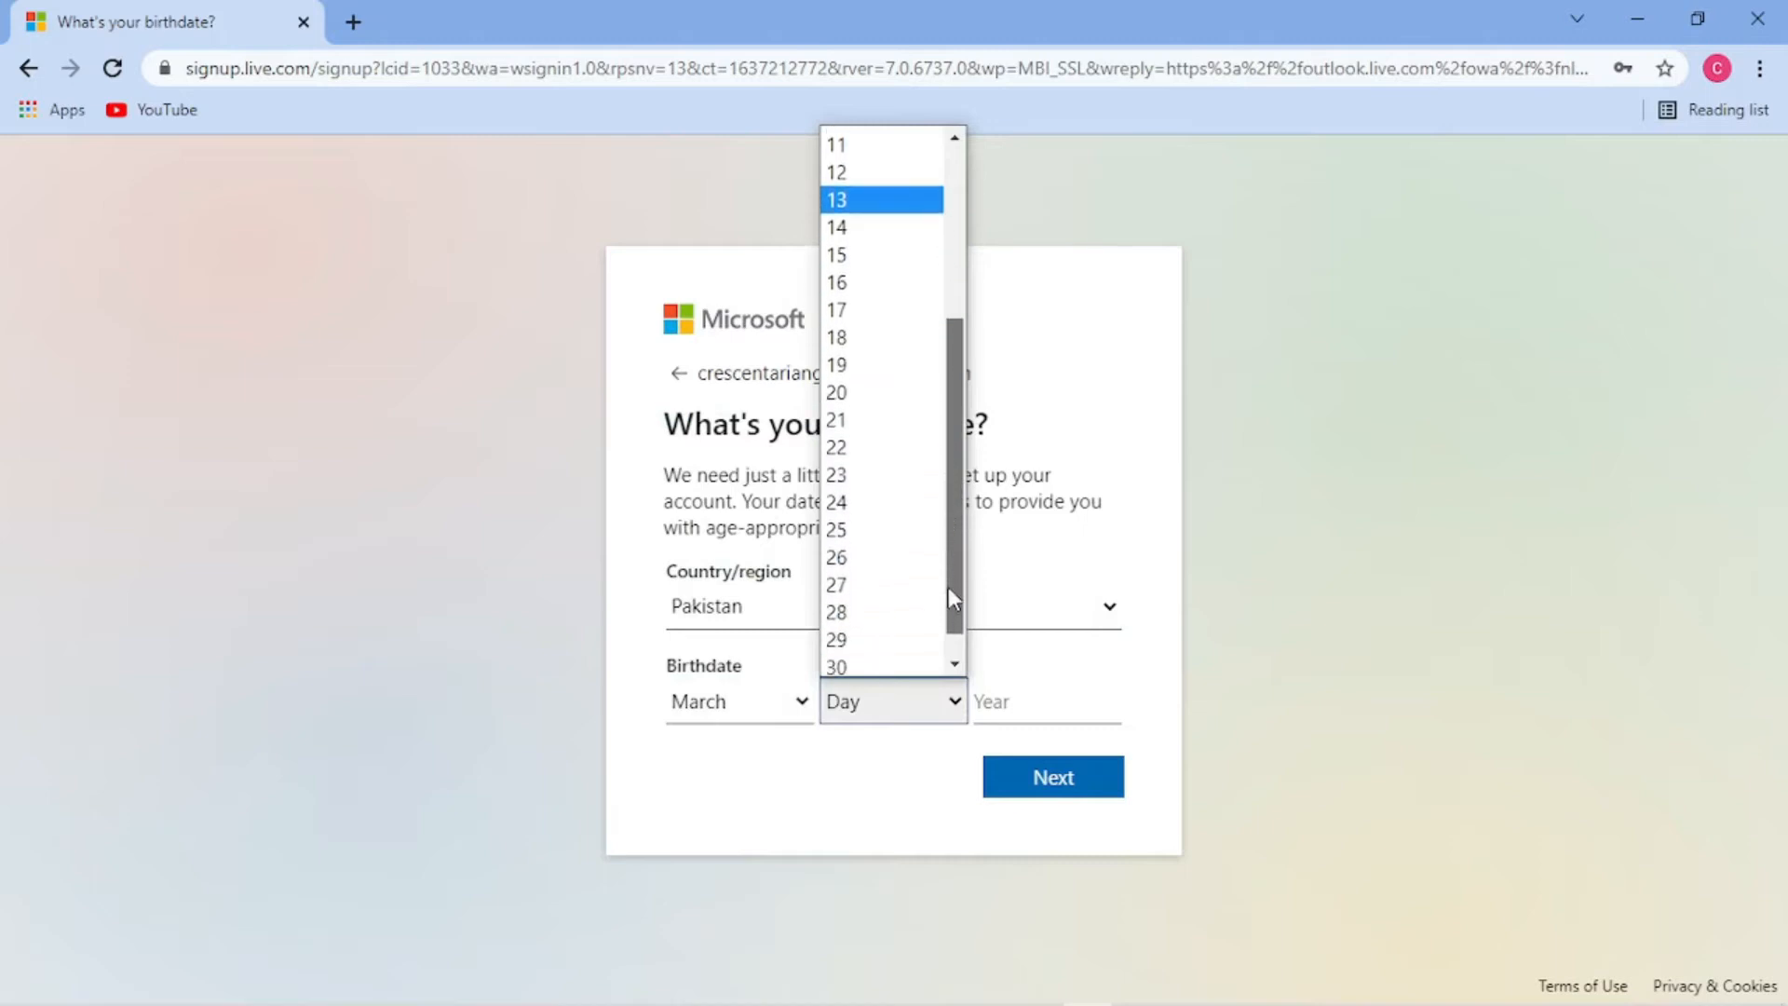
pyautogui.click(876, 608)
pyautogui.click(1002, 701)
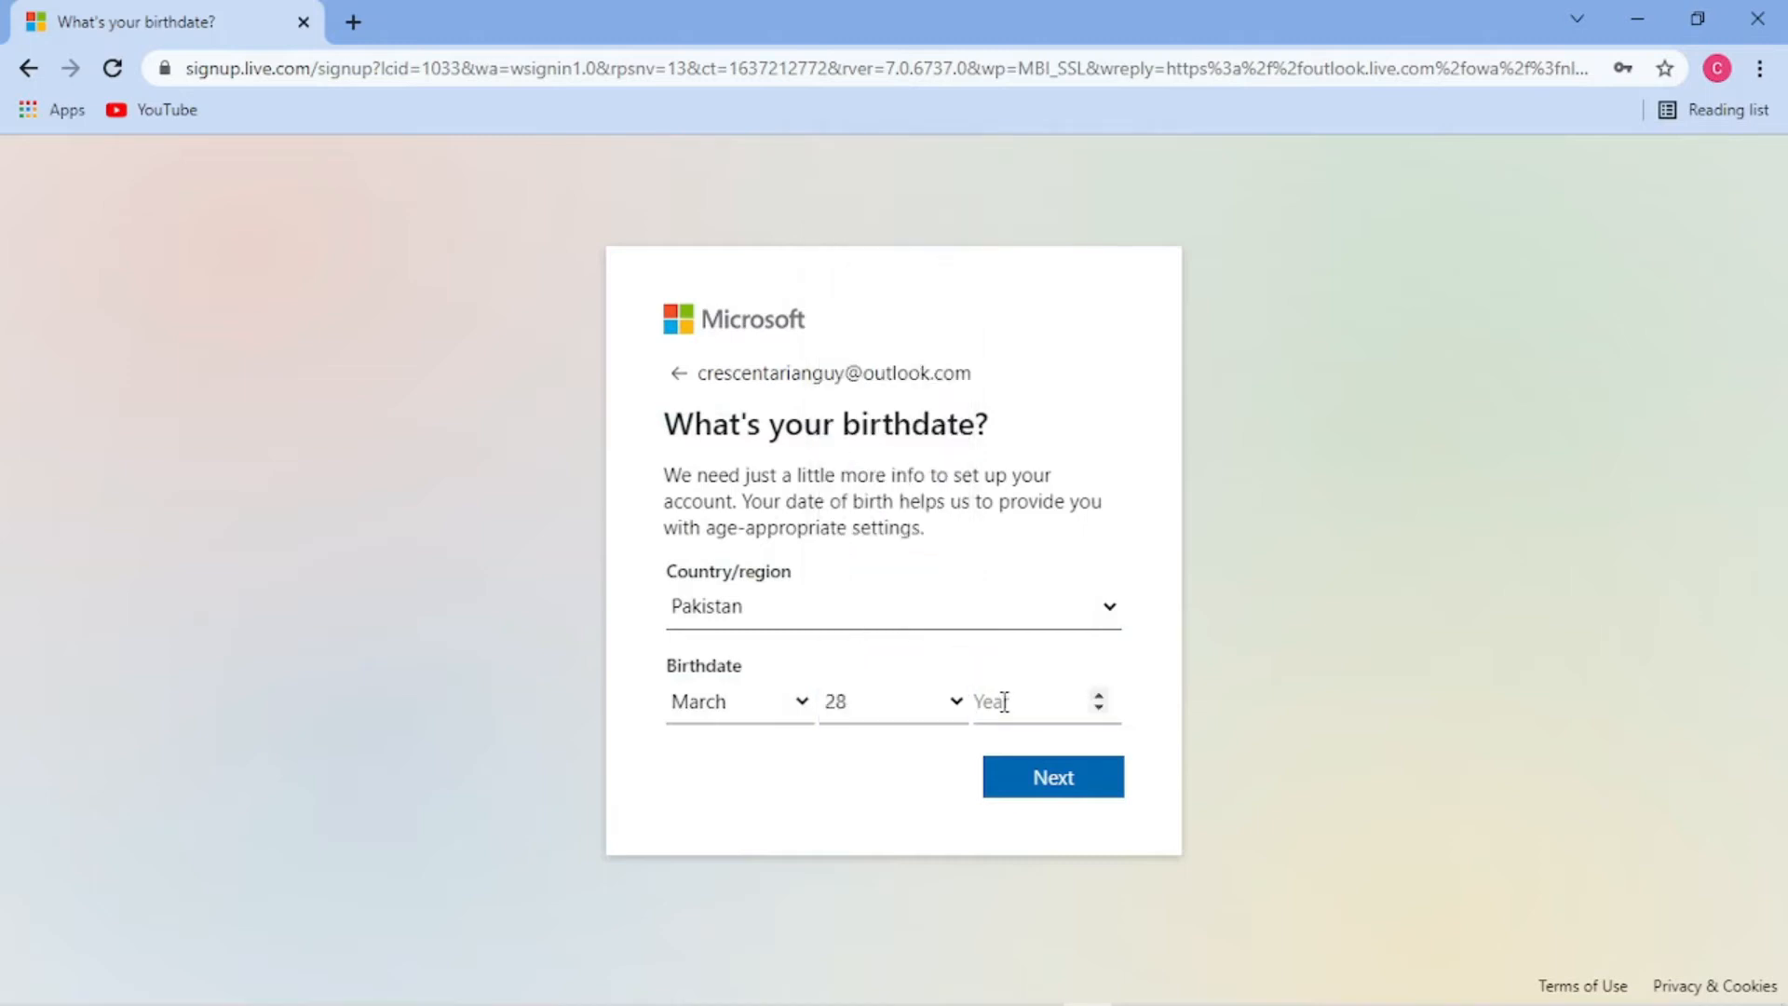
pyautogui.write('200')
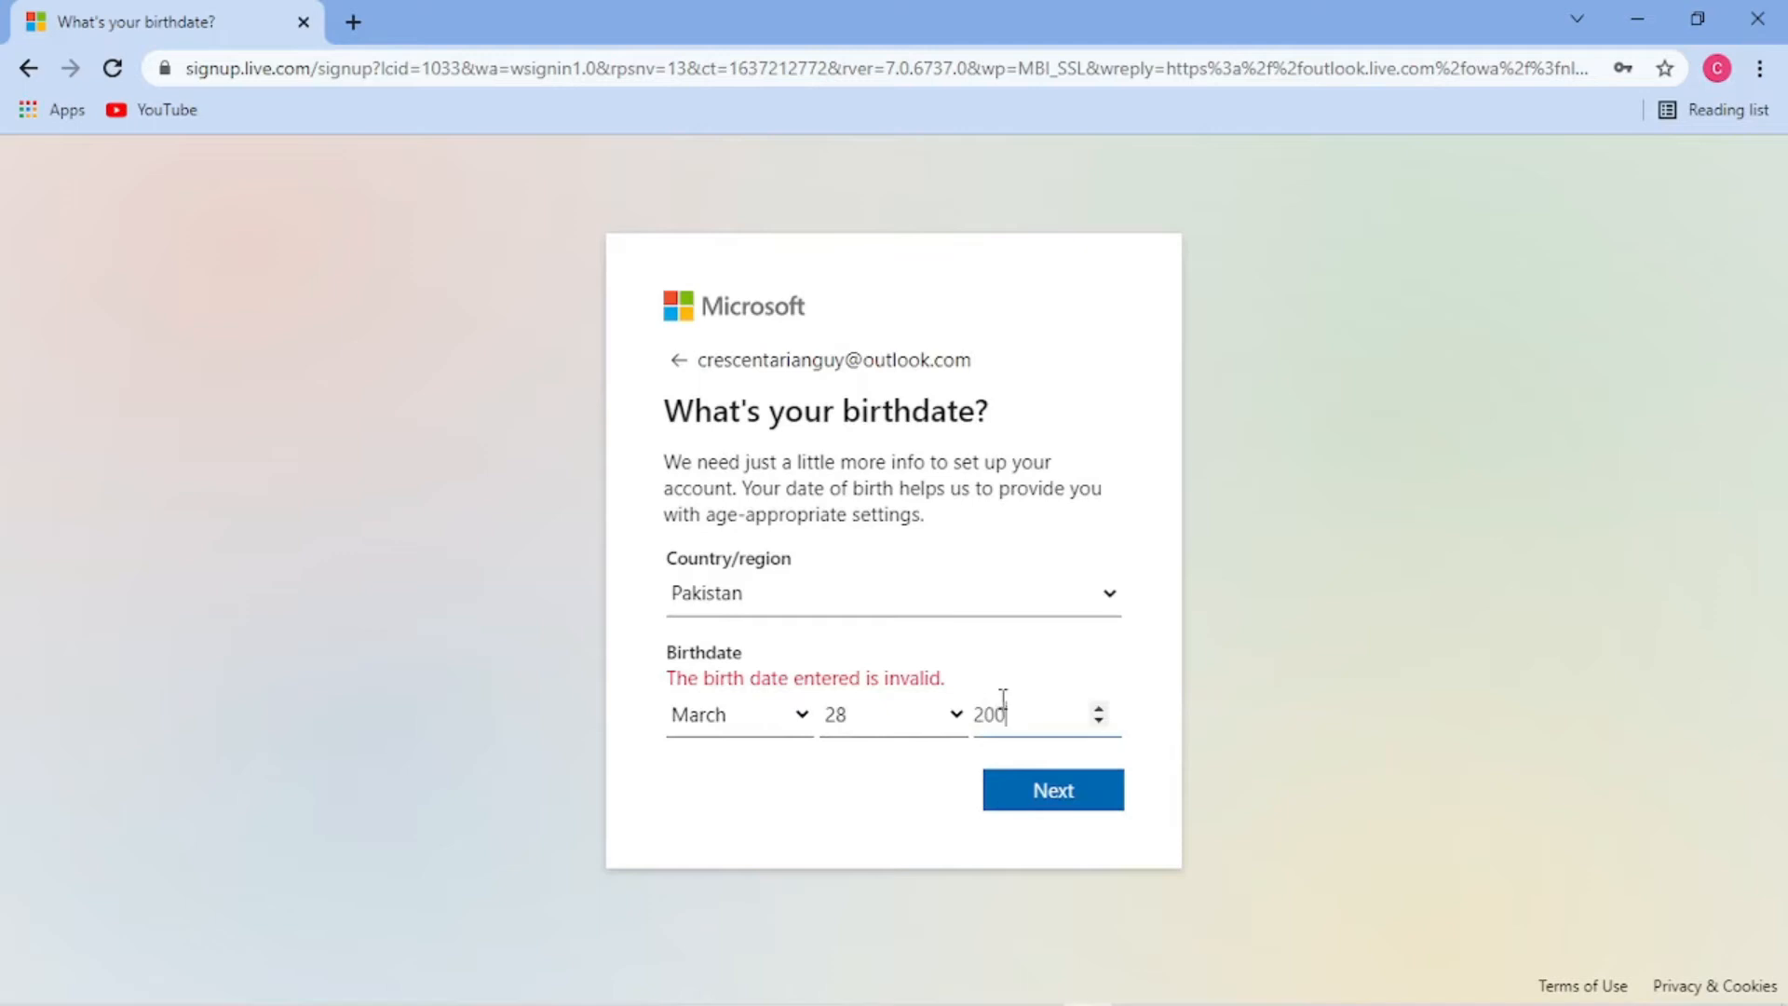
pyautogui.write('5')
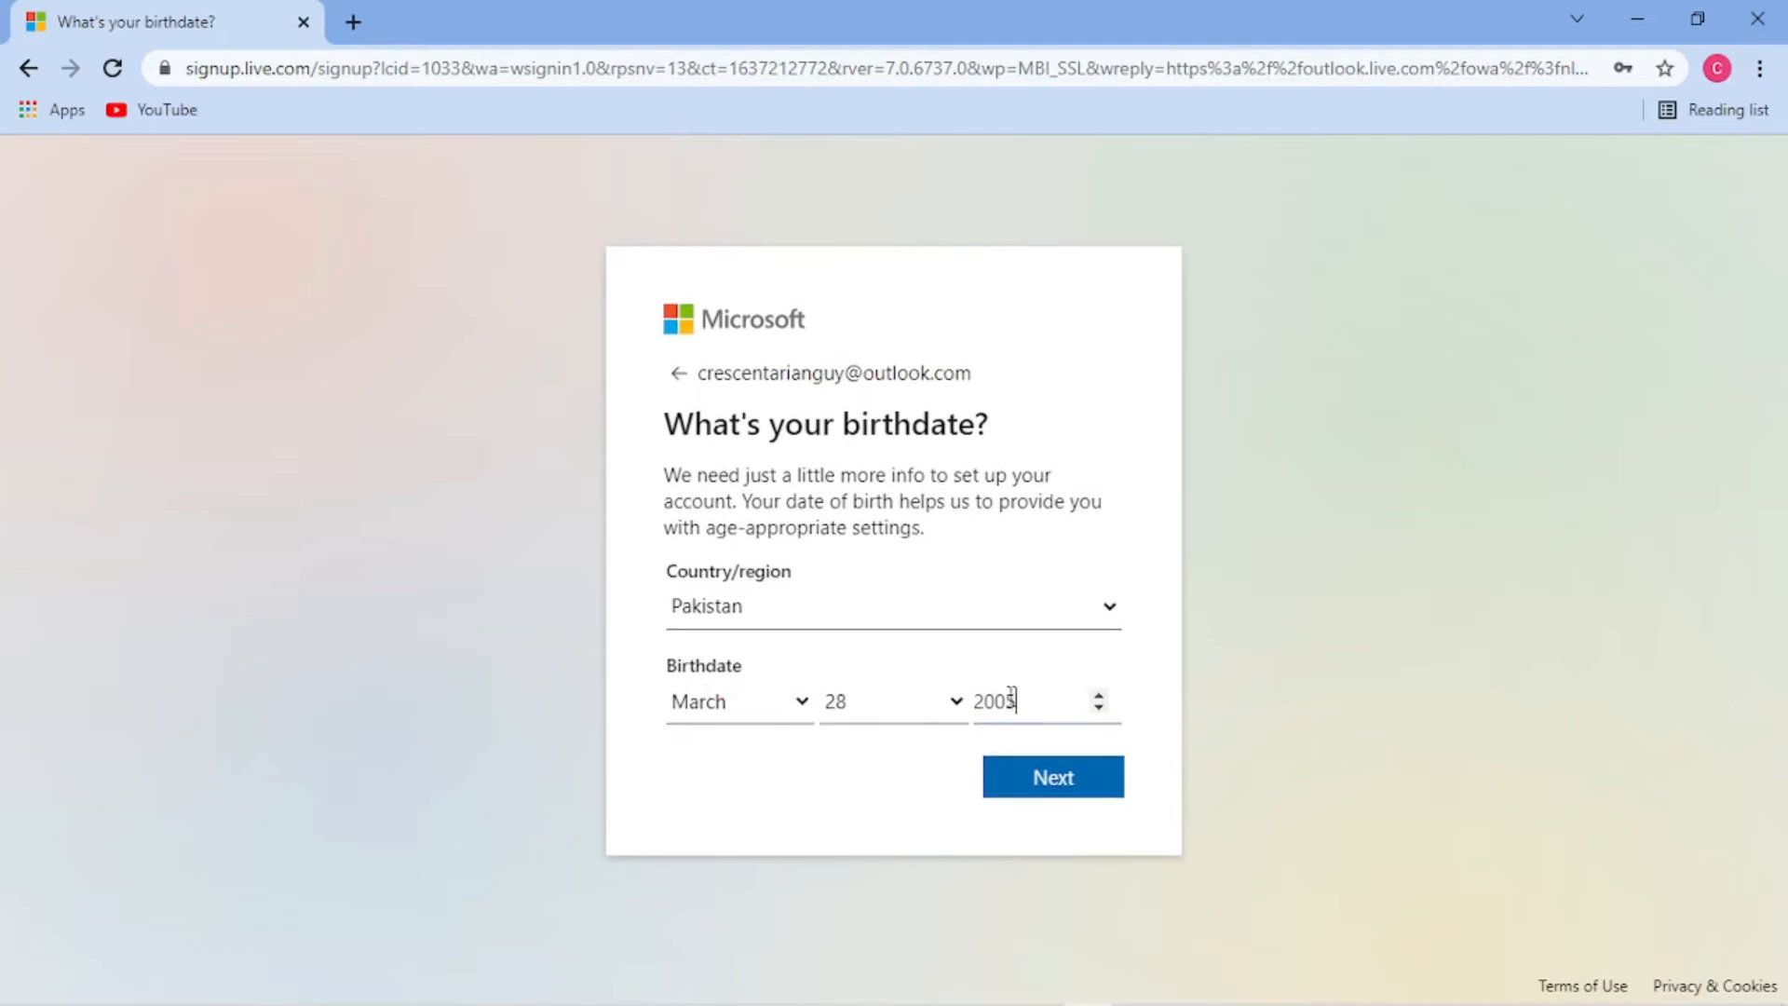
pyautogui.click(1067, 782)
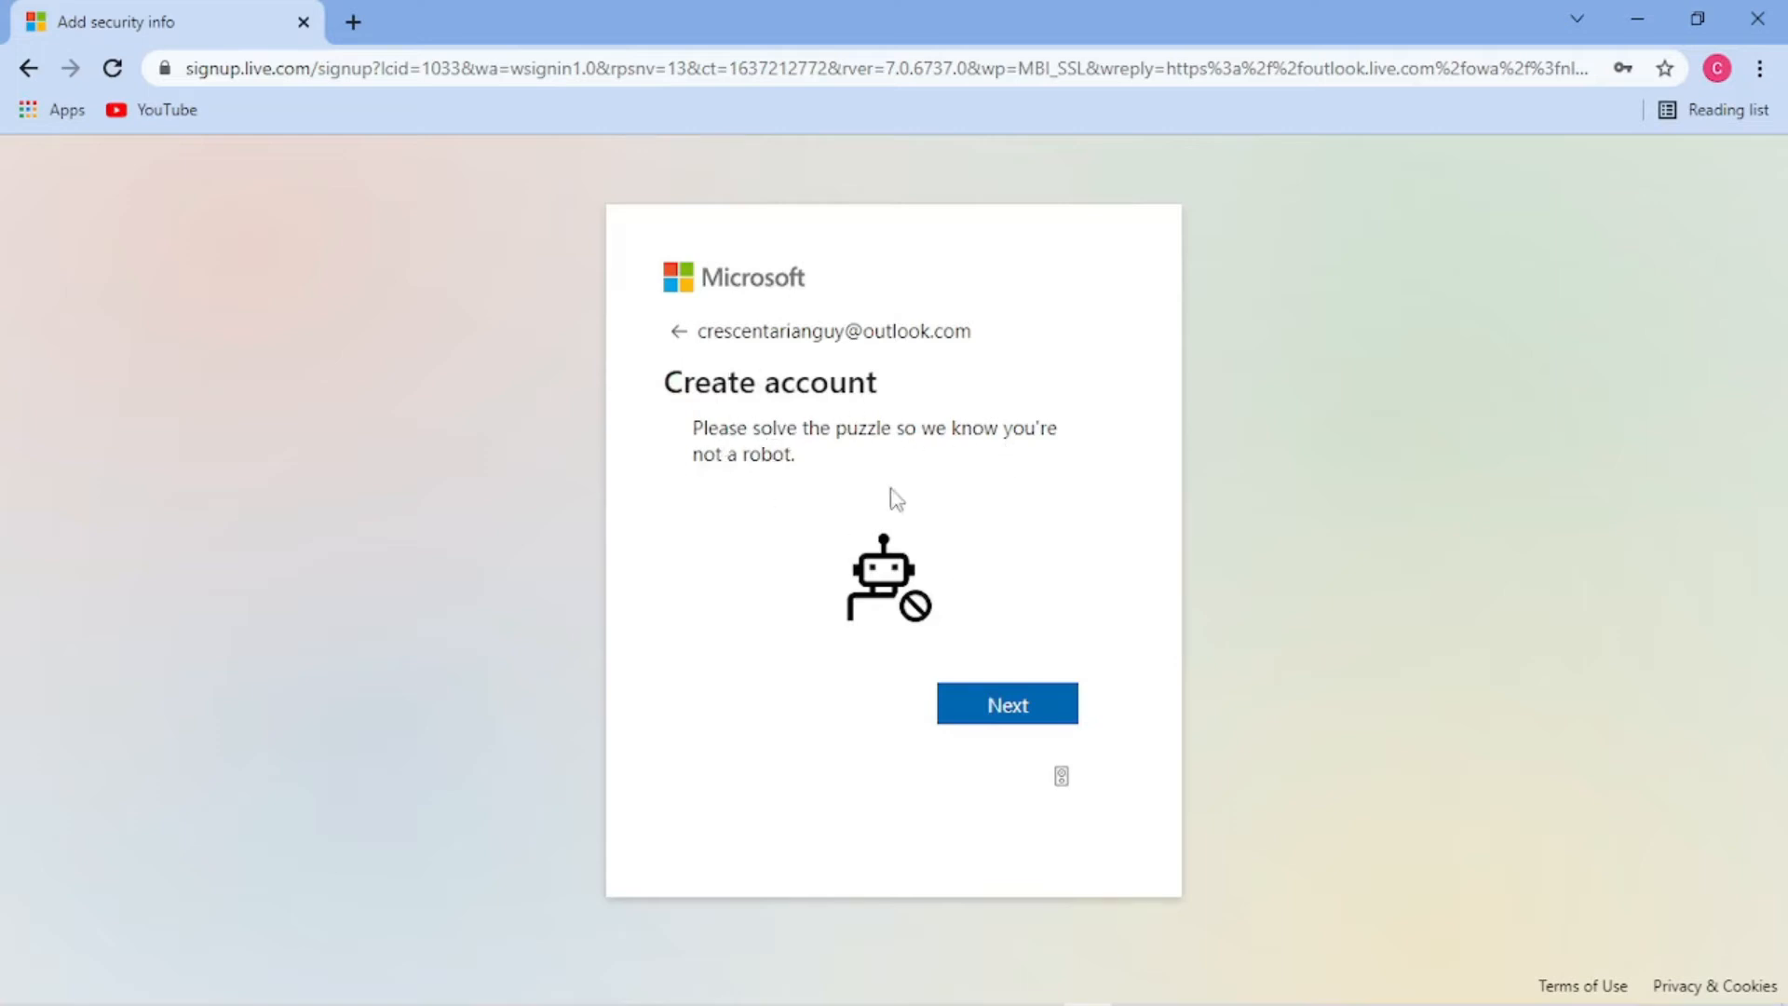
# - Solve the not-a-robot puzzle by picking the cow picture in each round
pyautogui.click(1006, 708)
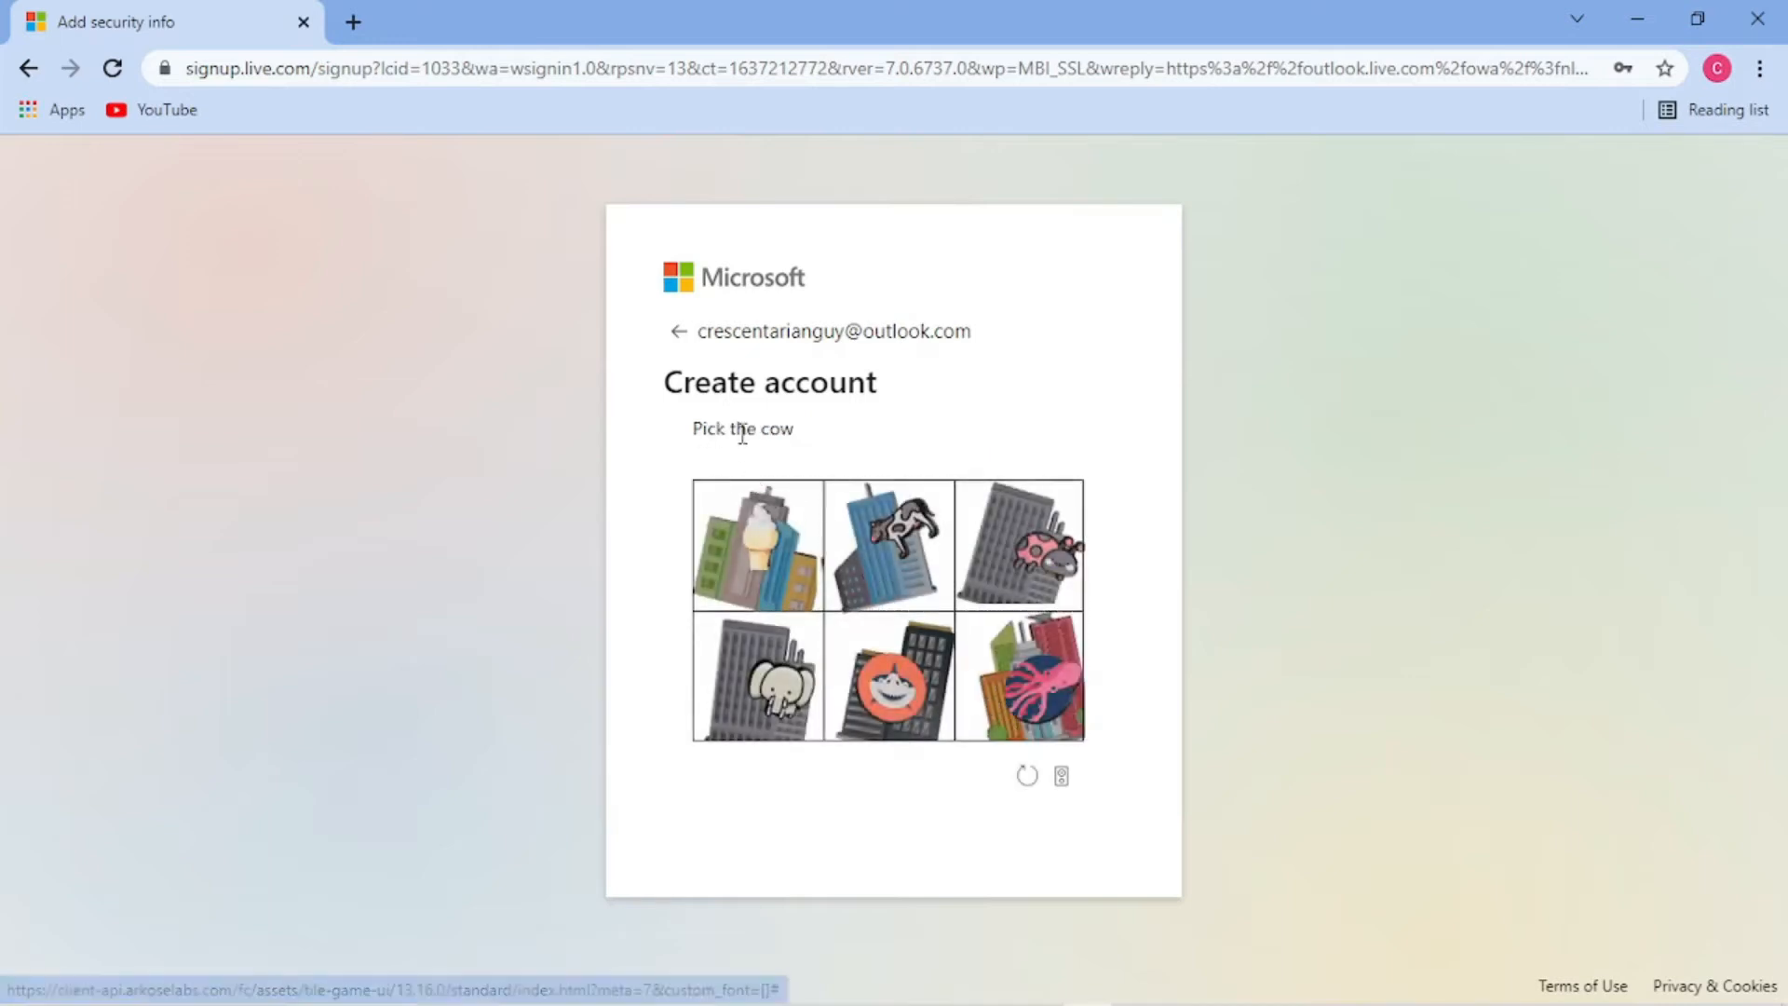
pyautogui.click(911, 535)
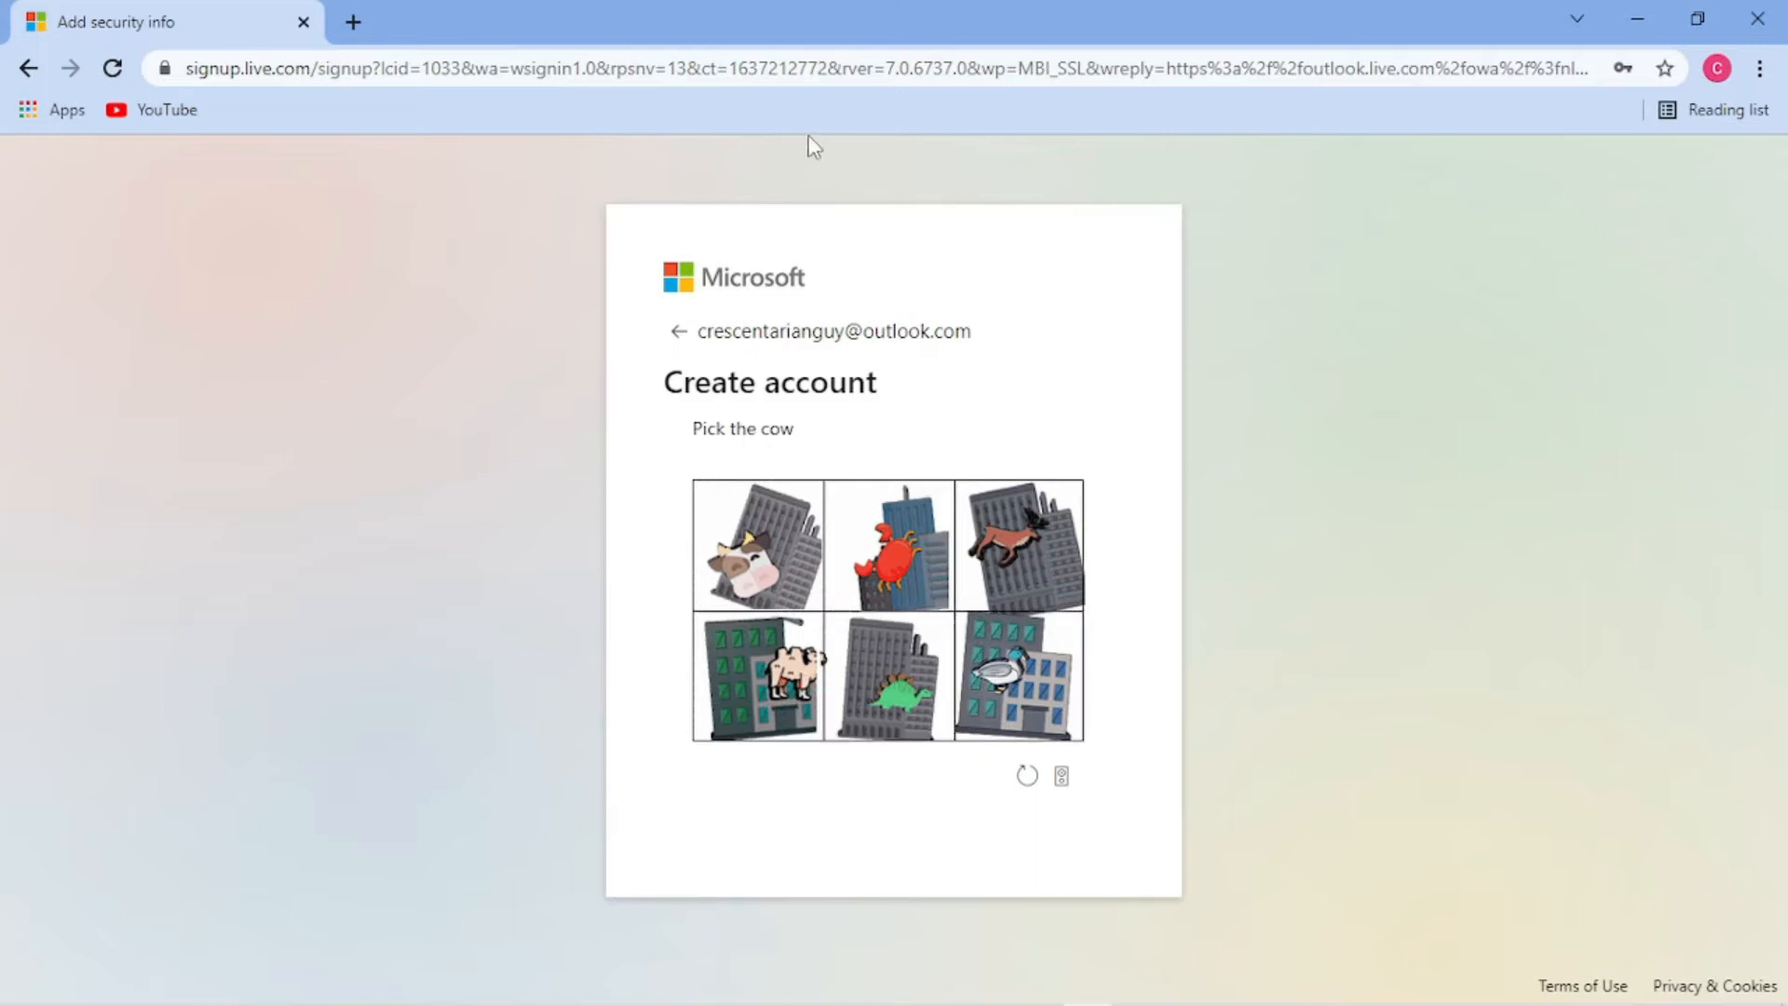
pyautogui.click(764, 560)
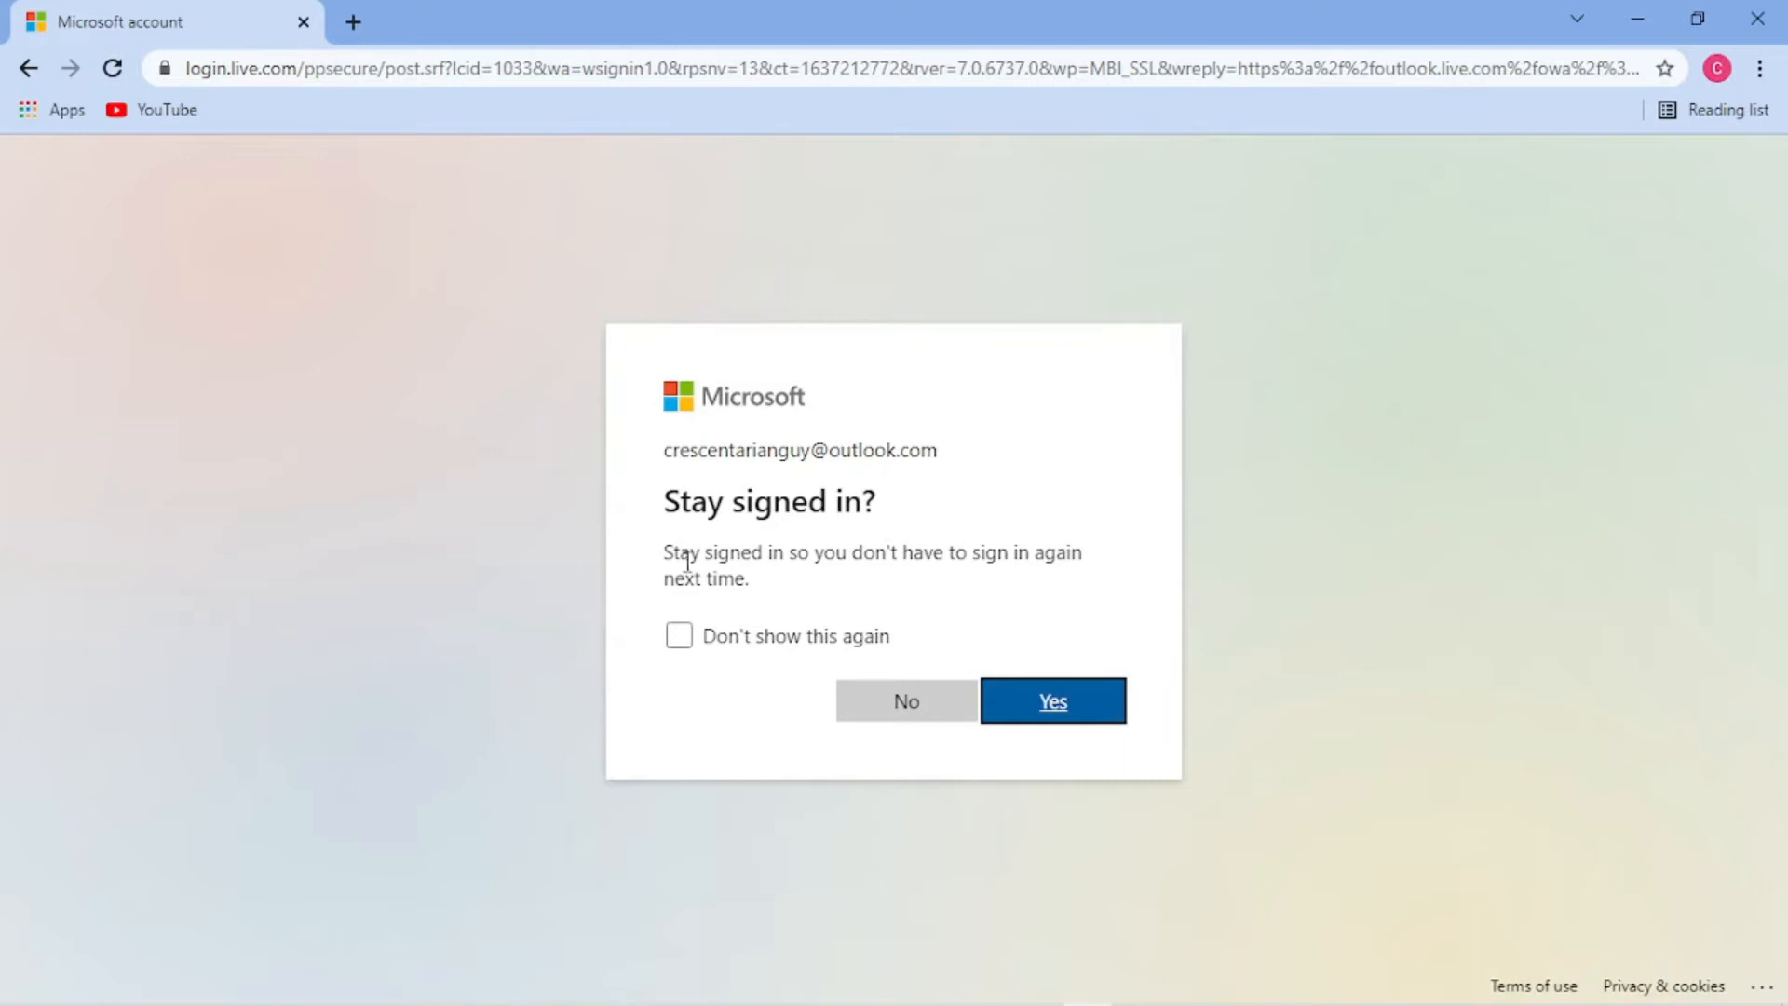
# - Choose Yes to stay signed in, opening the new Outlook inbox
pyautogui.click(1097, 703)
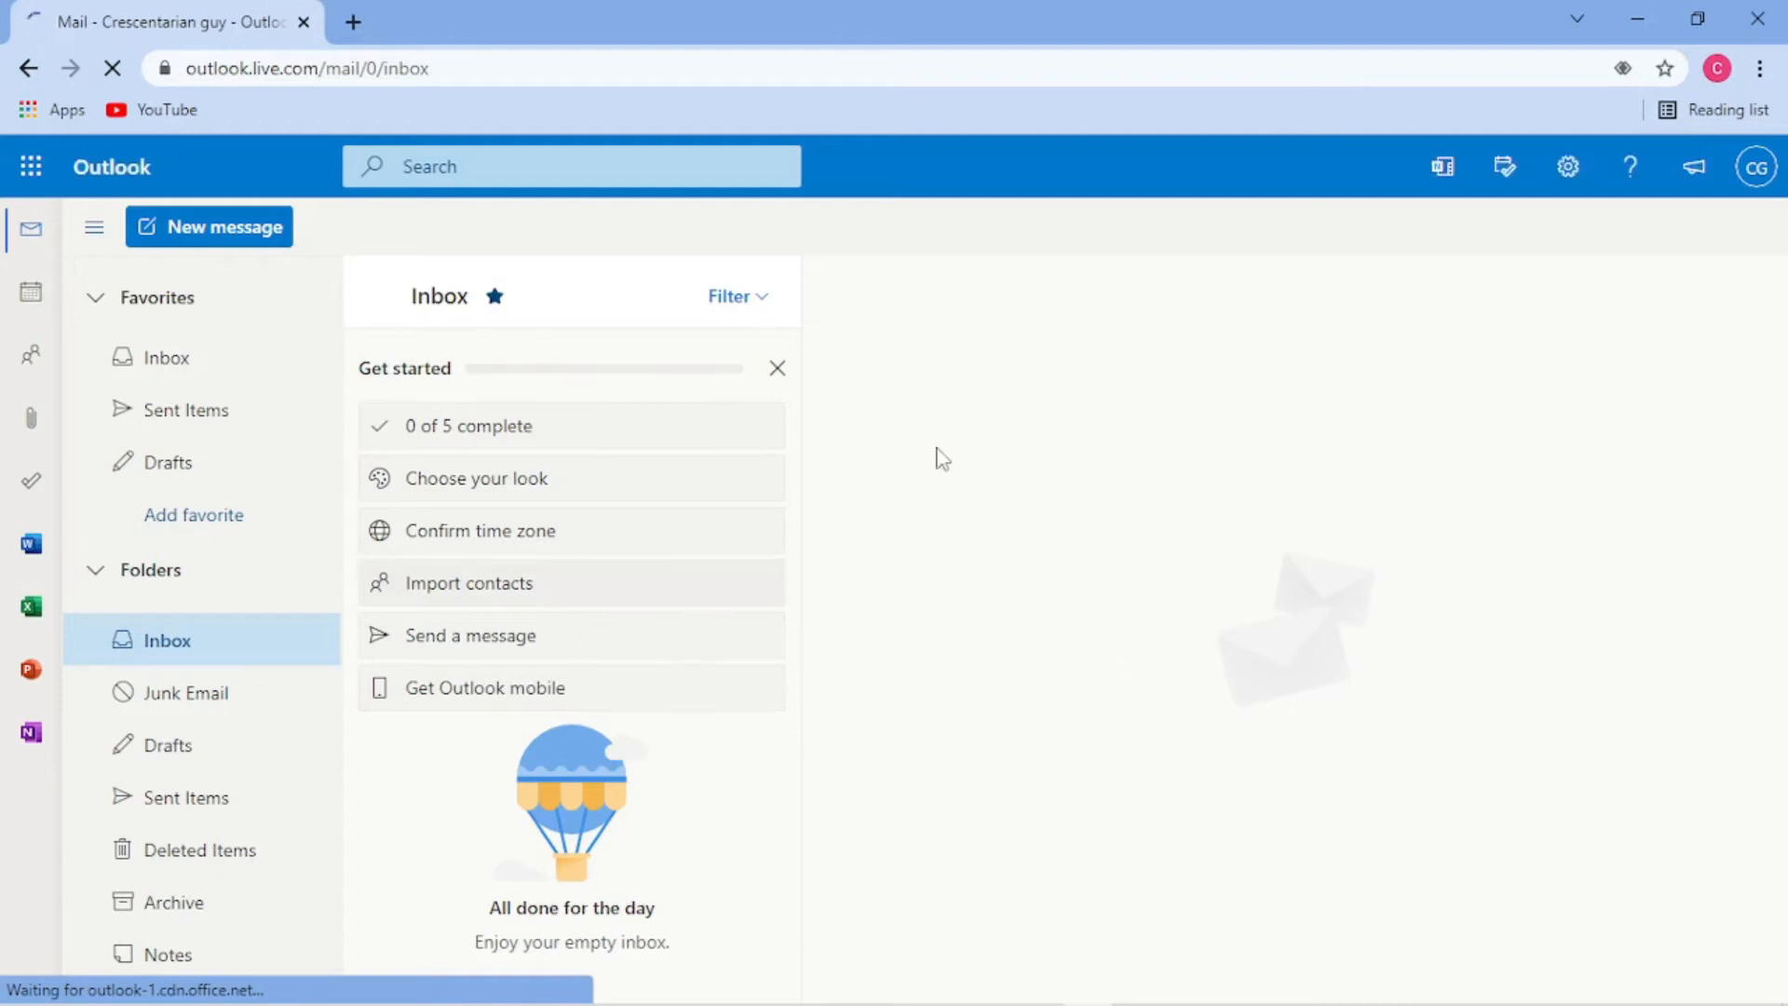
# - Dismiss a stray browser context menu on the reading pane while the inbox loads
pyautogui.rightClick(963, 399)
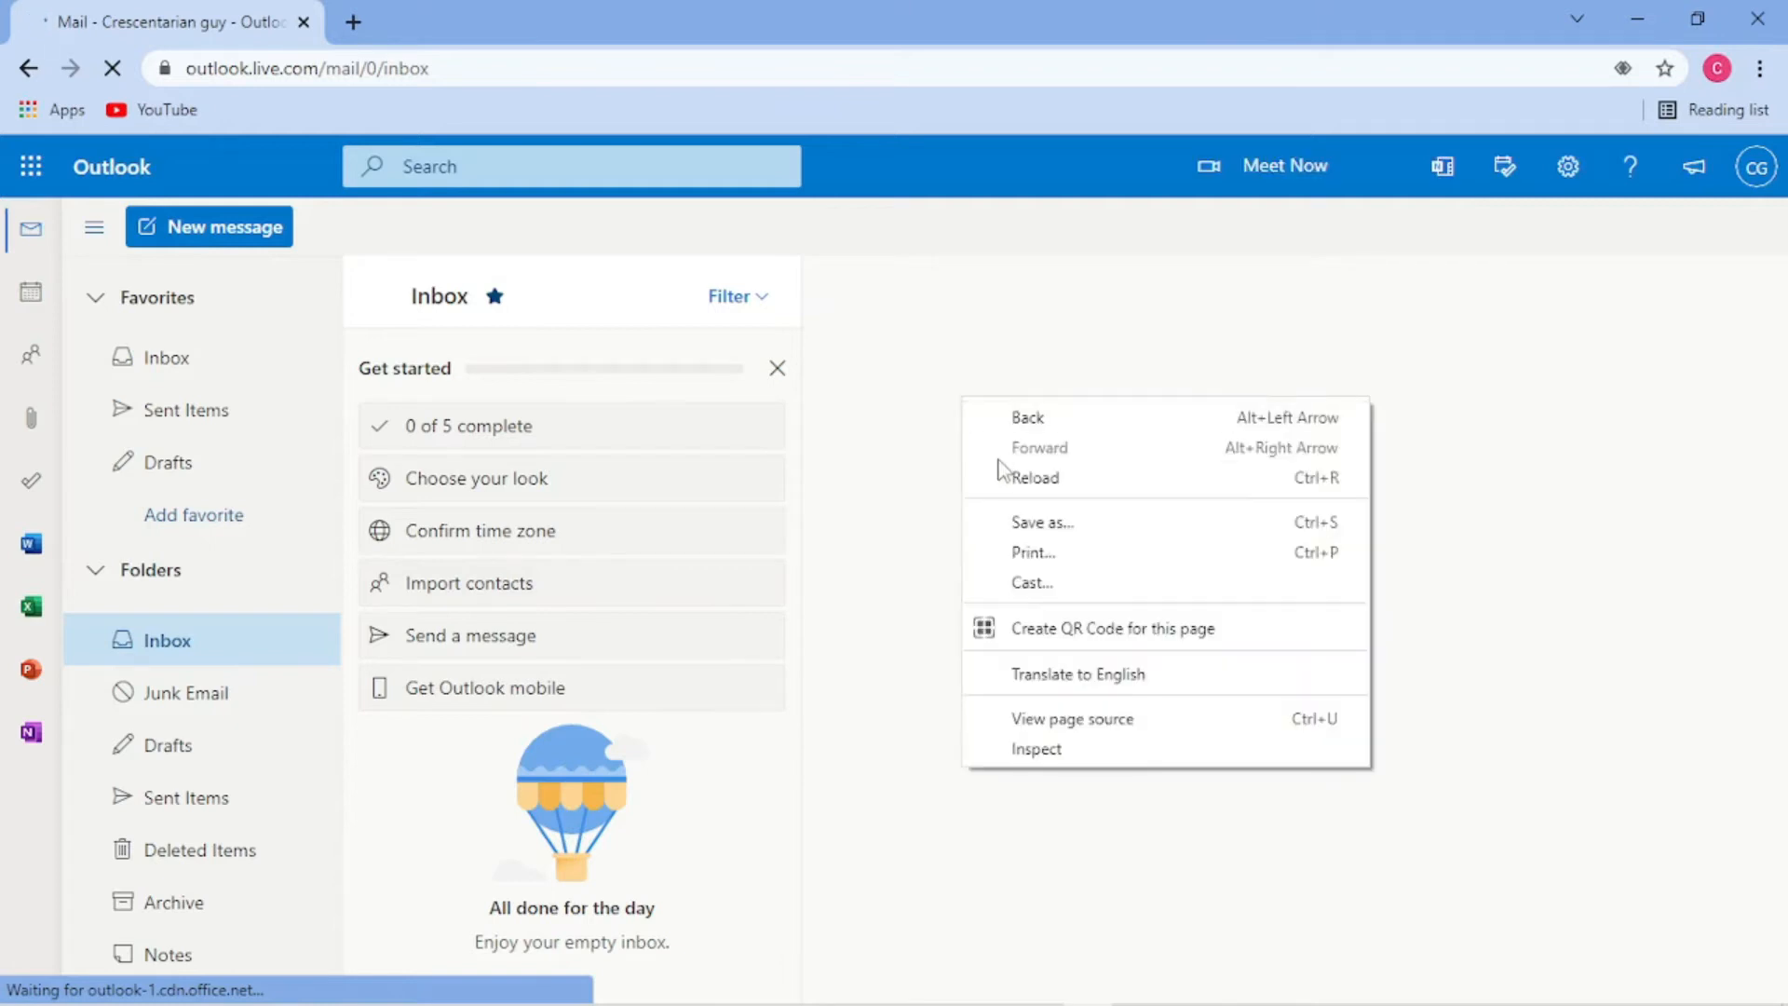
pyautogui.click(873, 391)
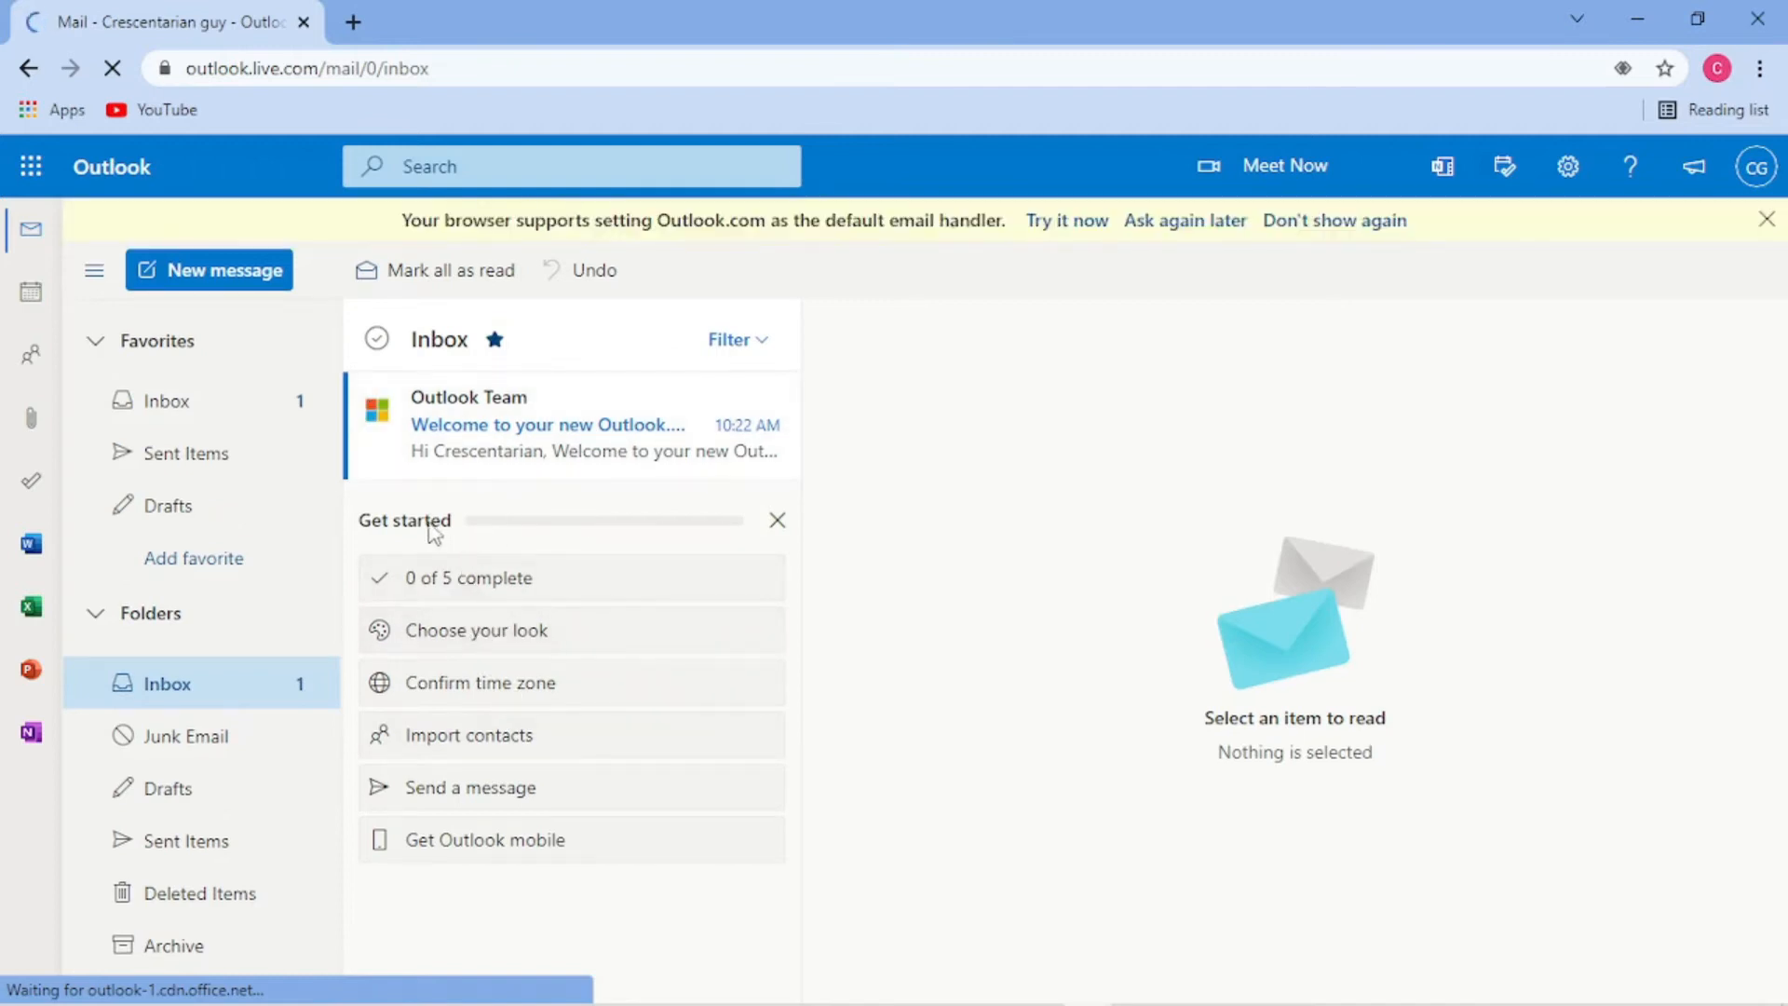
# - Start Choose your look and, after browsing the themes, apply the red-and-black theme
pyautogui.click(498, 626)
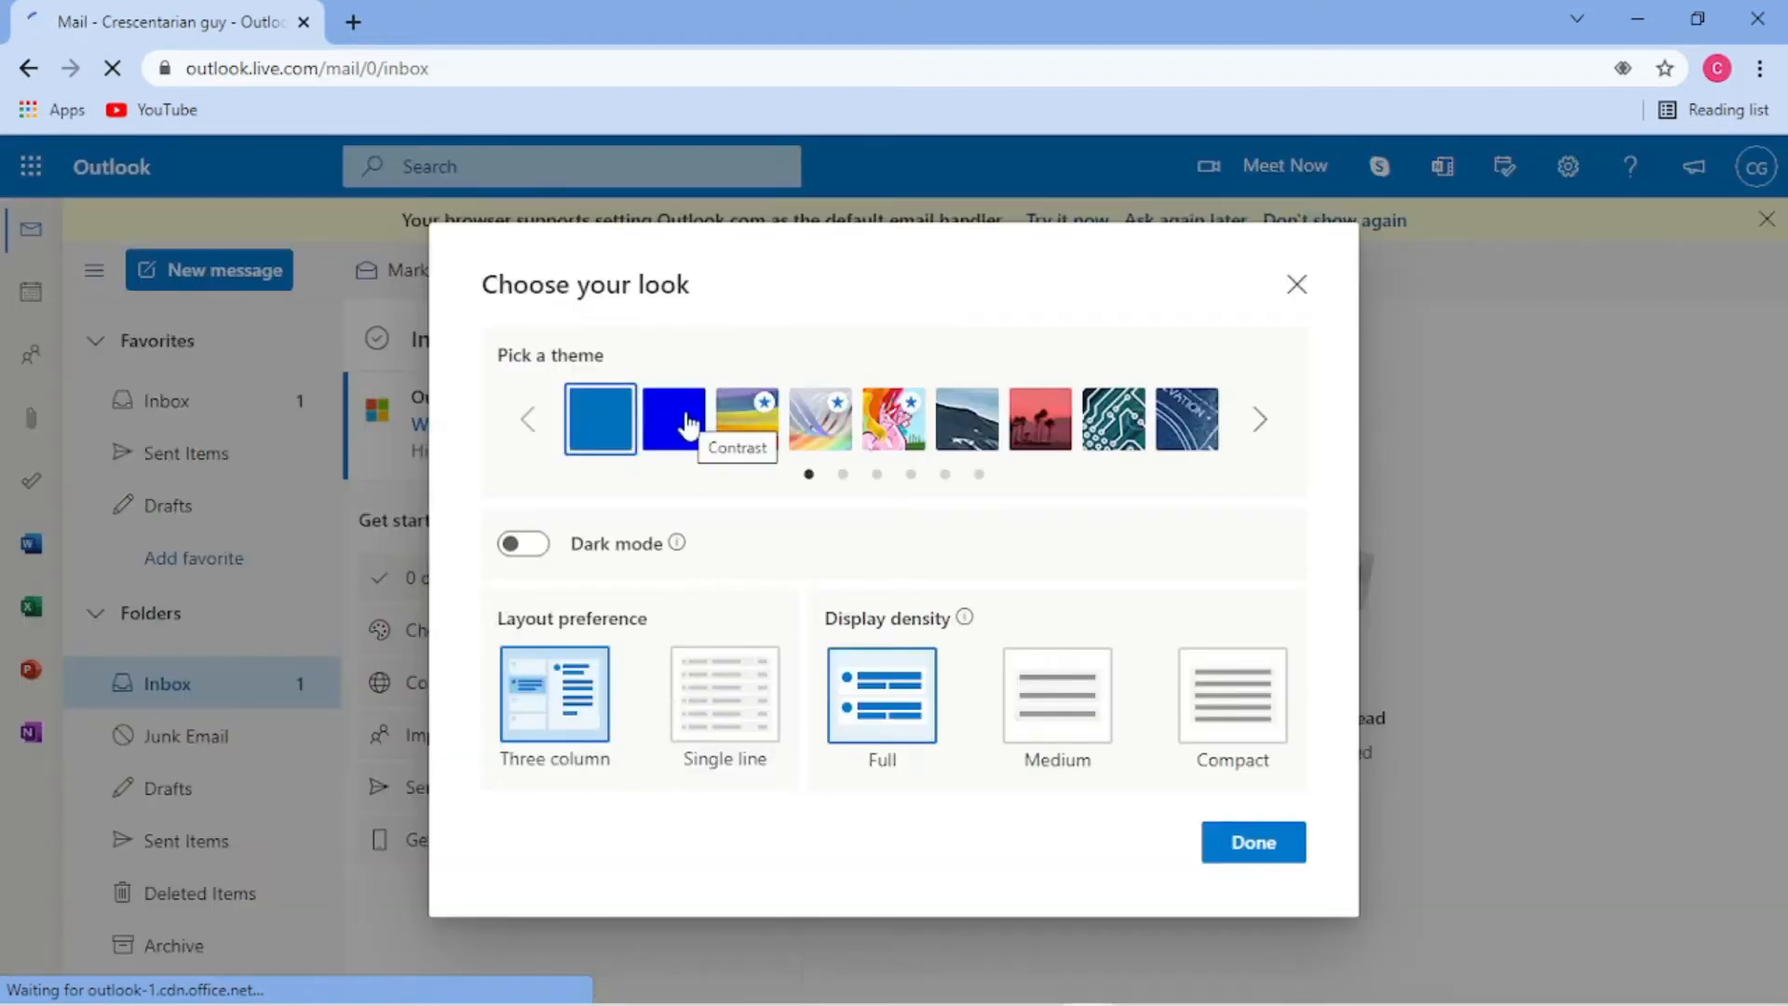
pyautogui.click(1260, 421)
pyautogui.click(1260, 421)
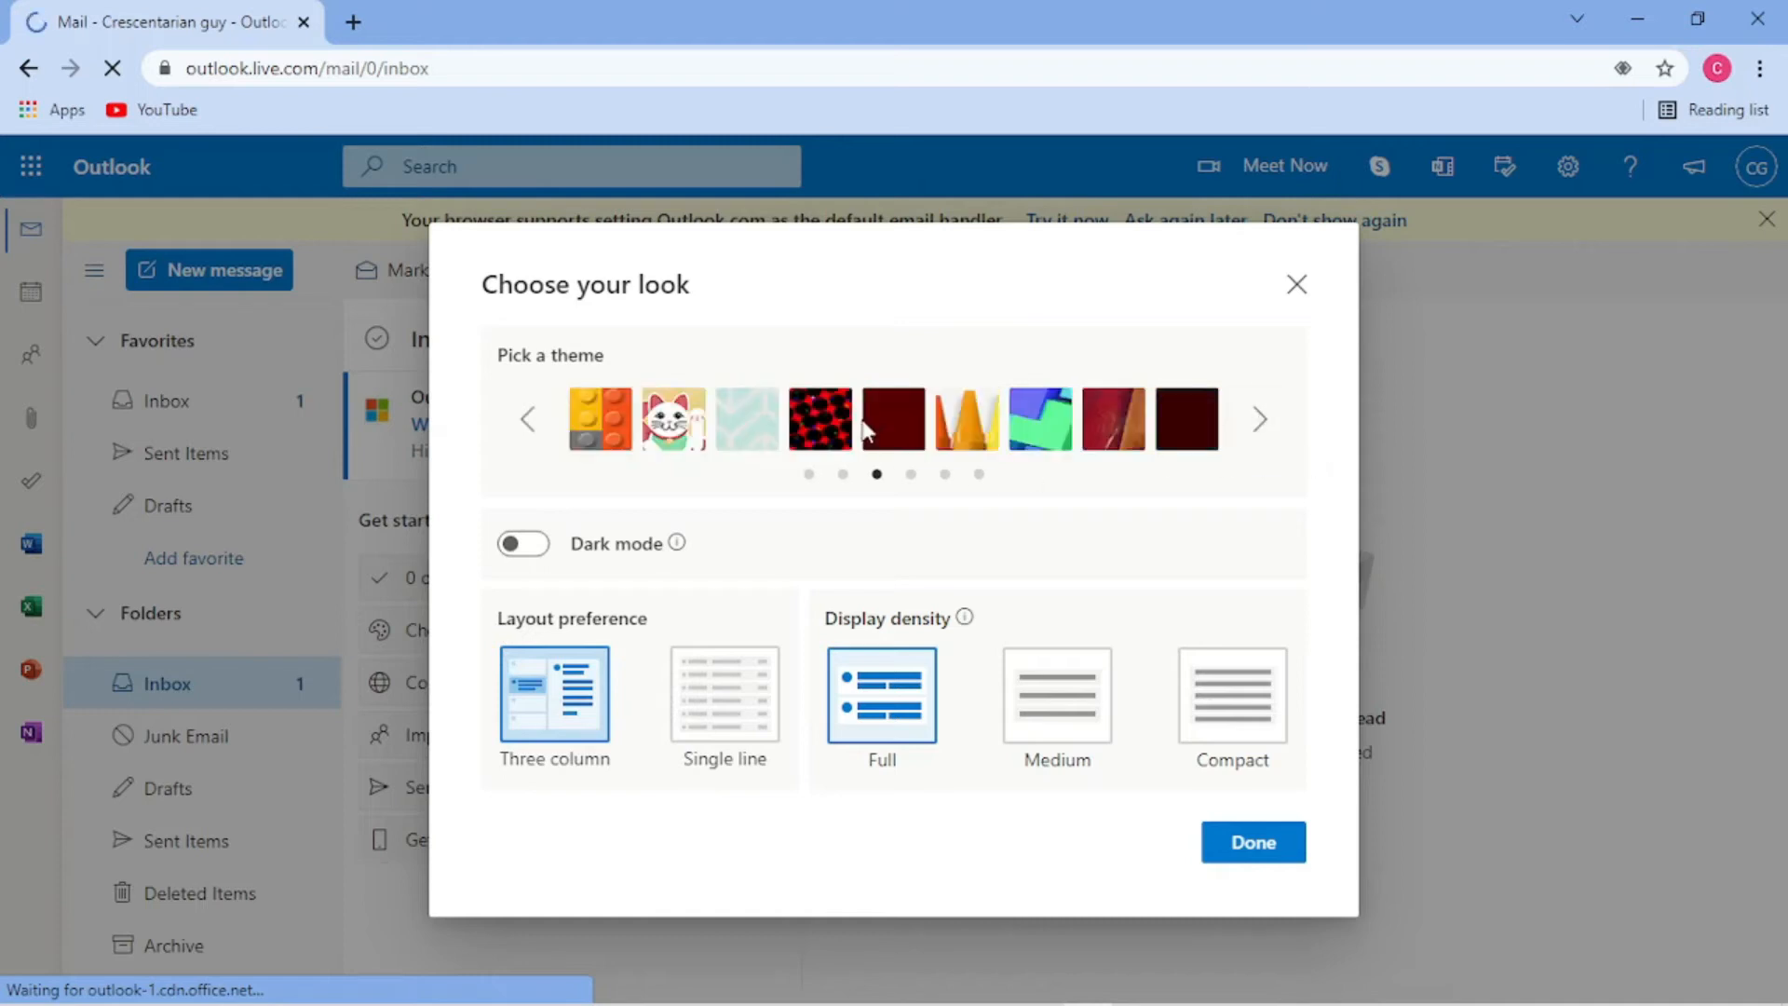
pyautogui.click(1262, 435)
pyautogui.click(1262, 434)
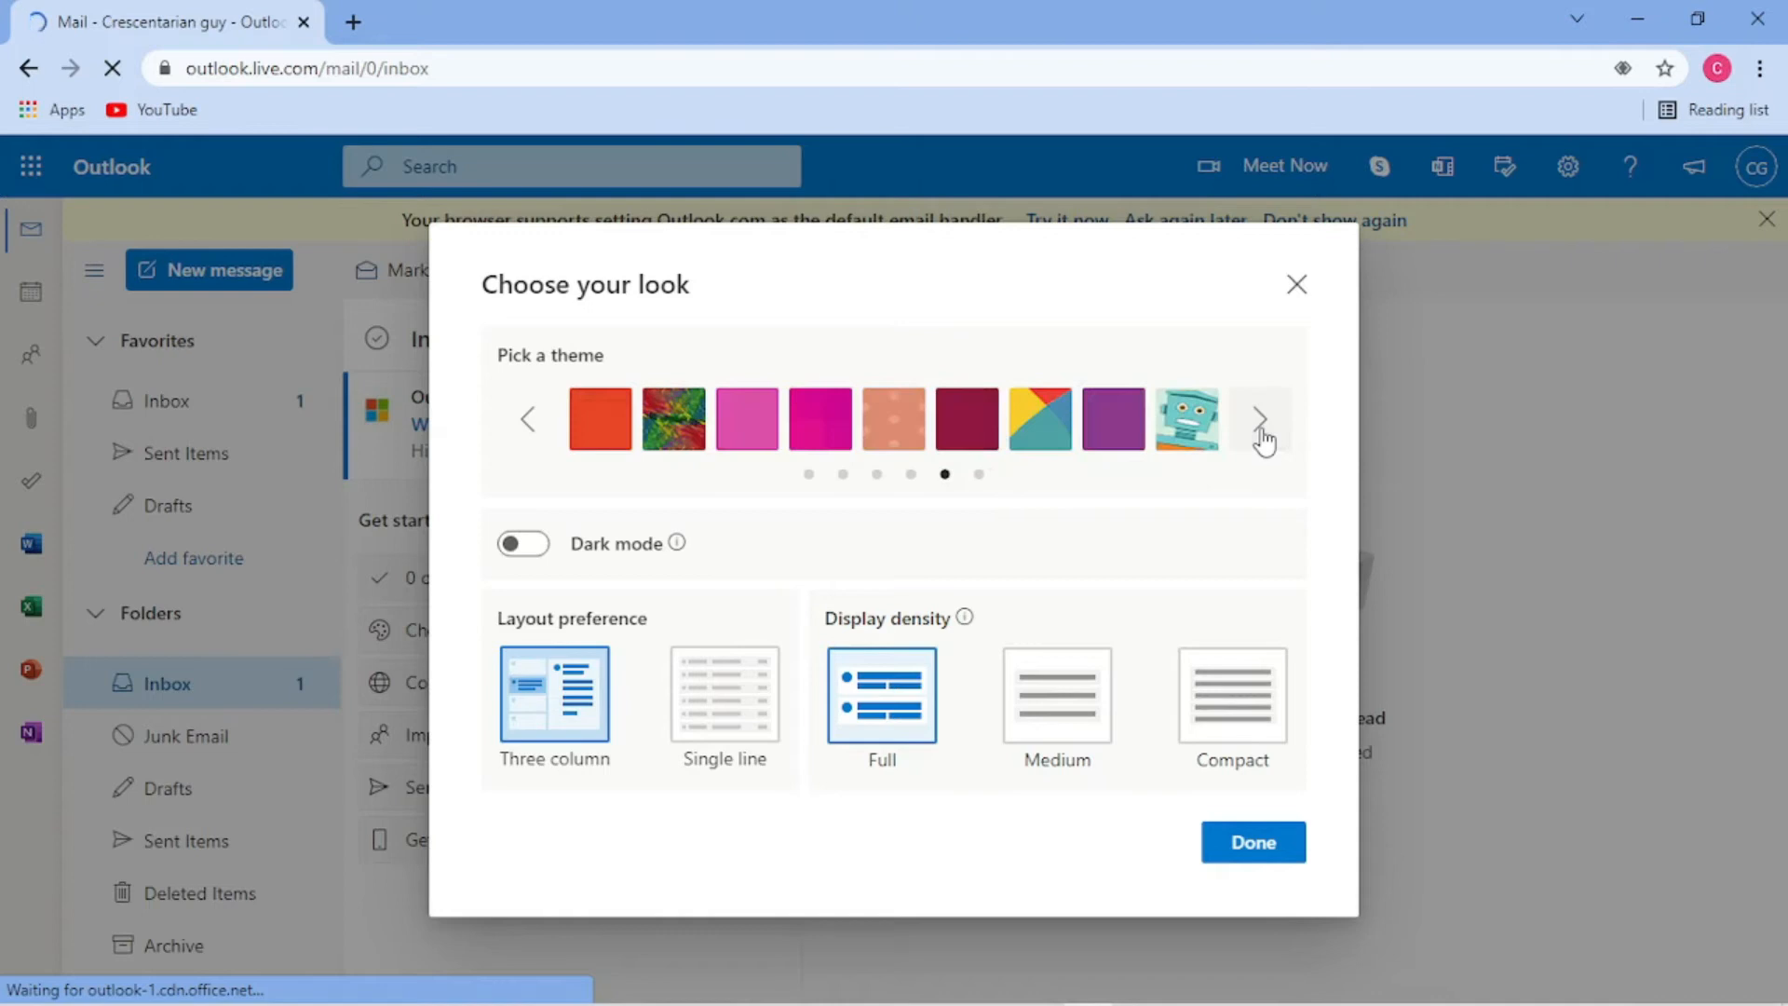
pyautogui.click(1264, 439)
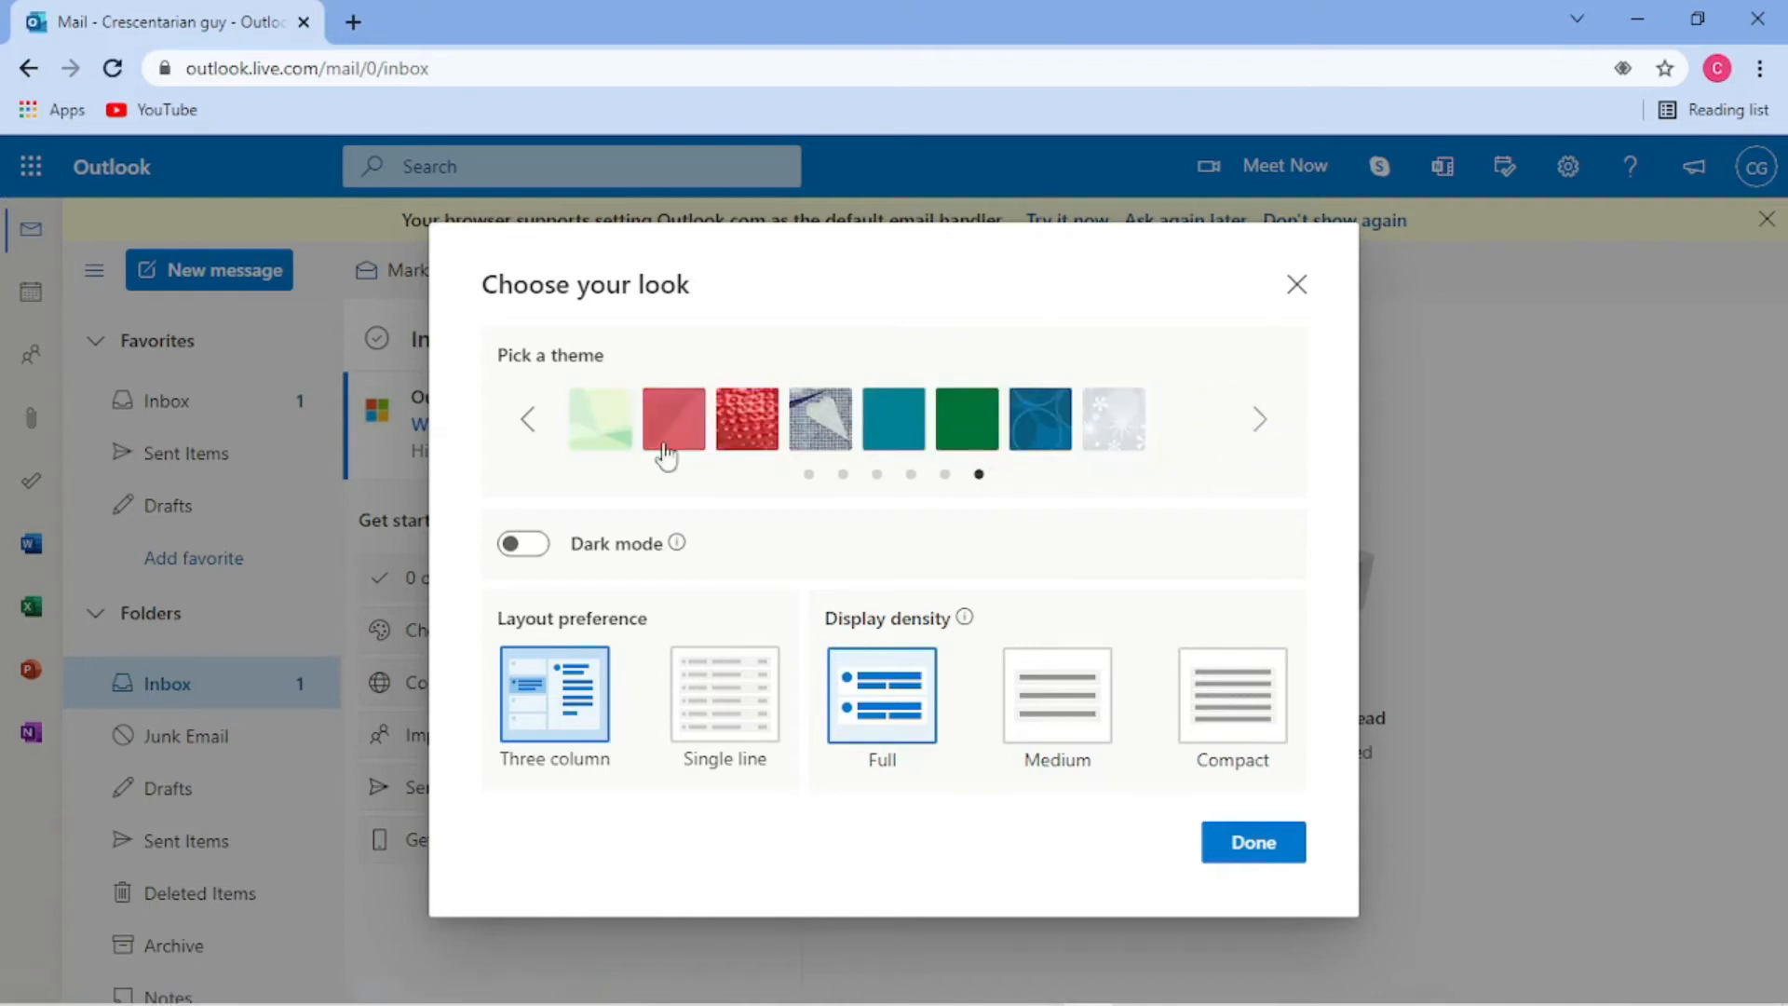
pyautogui.click(527, 424)
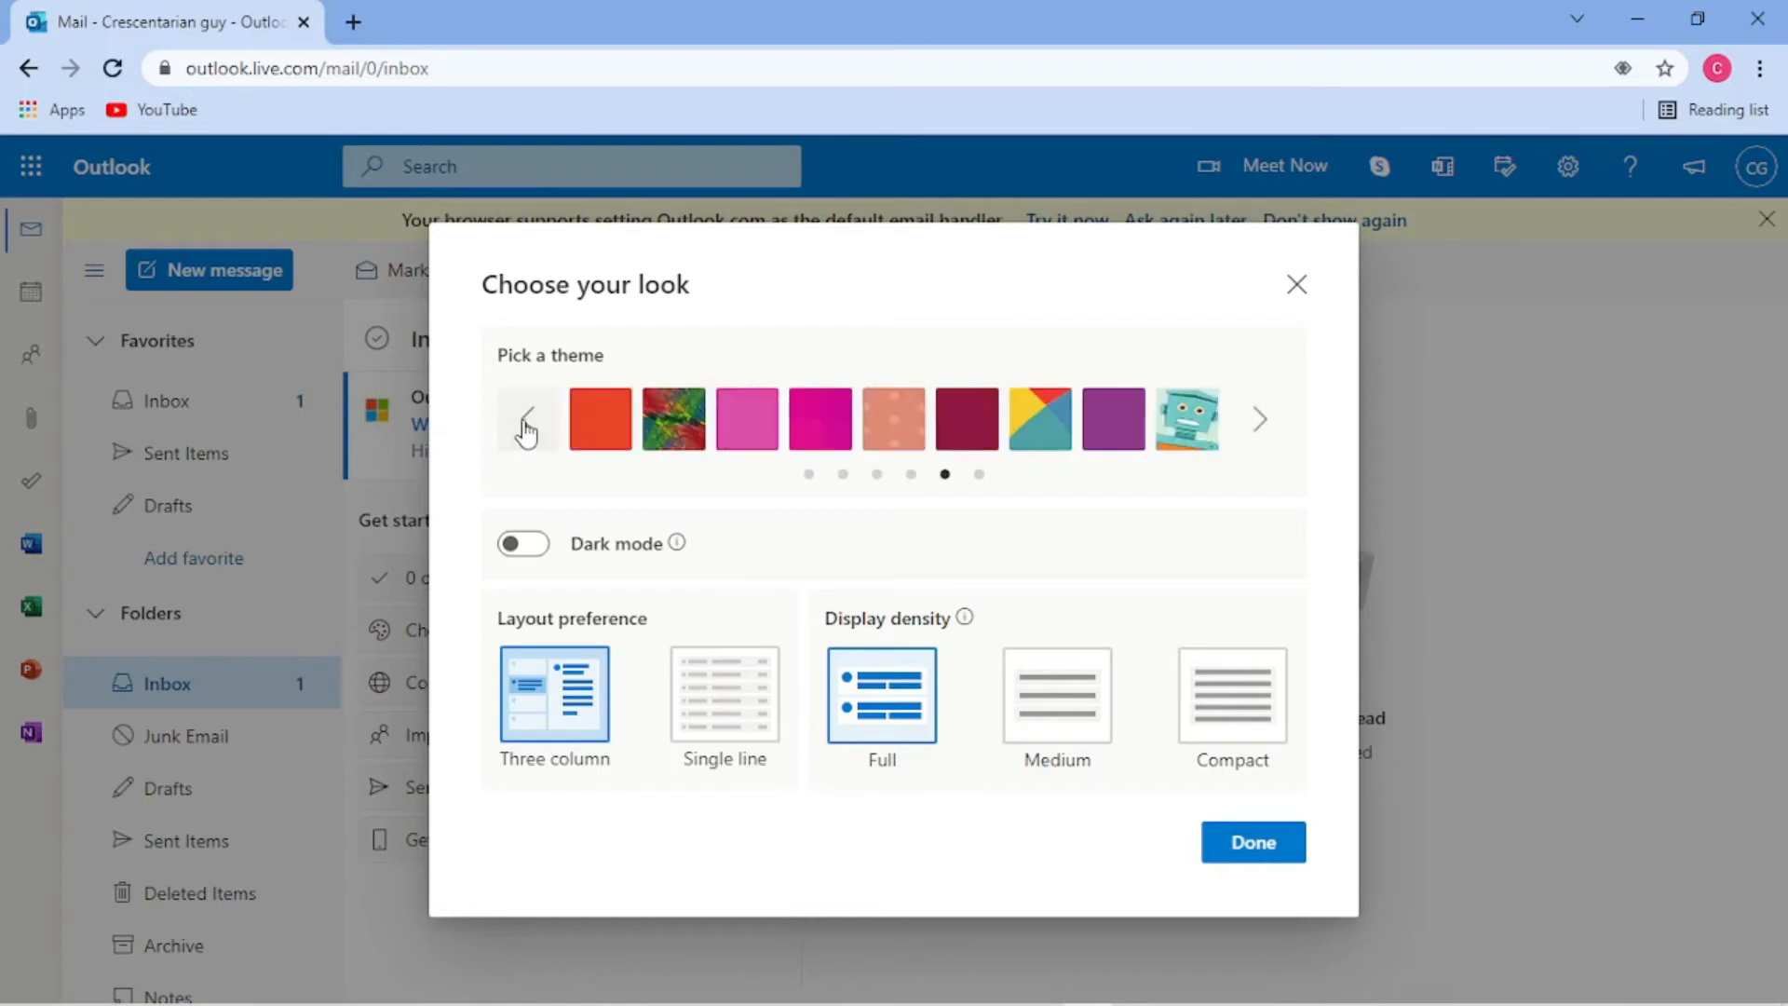
pyautogui.click(527, 424)
pyautogui.click(527, 426)
pyautogui.click(528, 426)
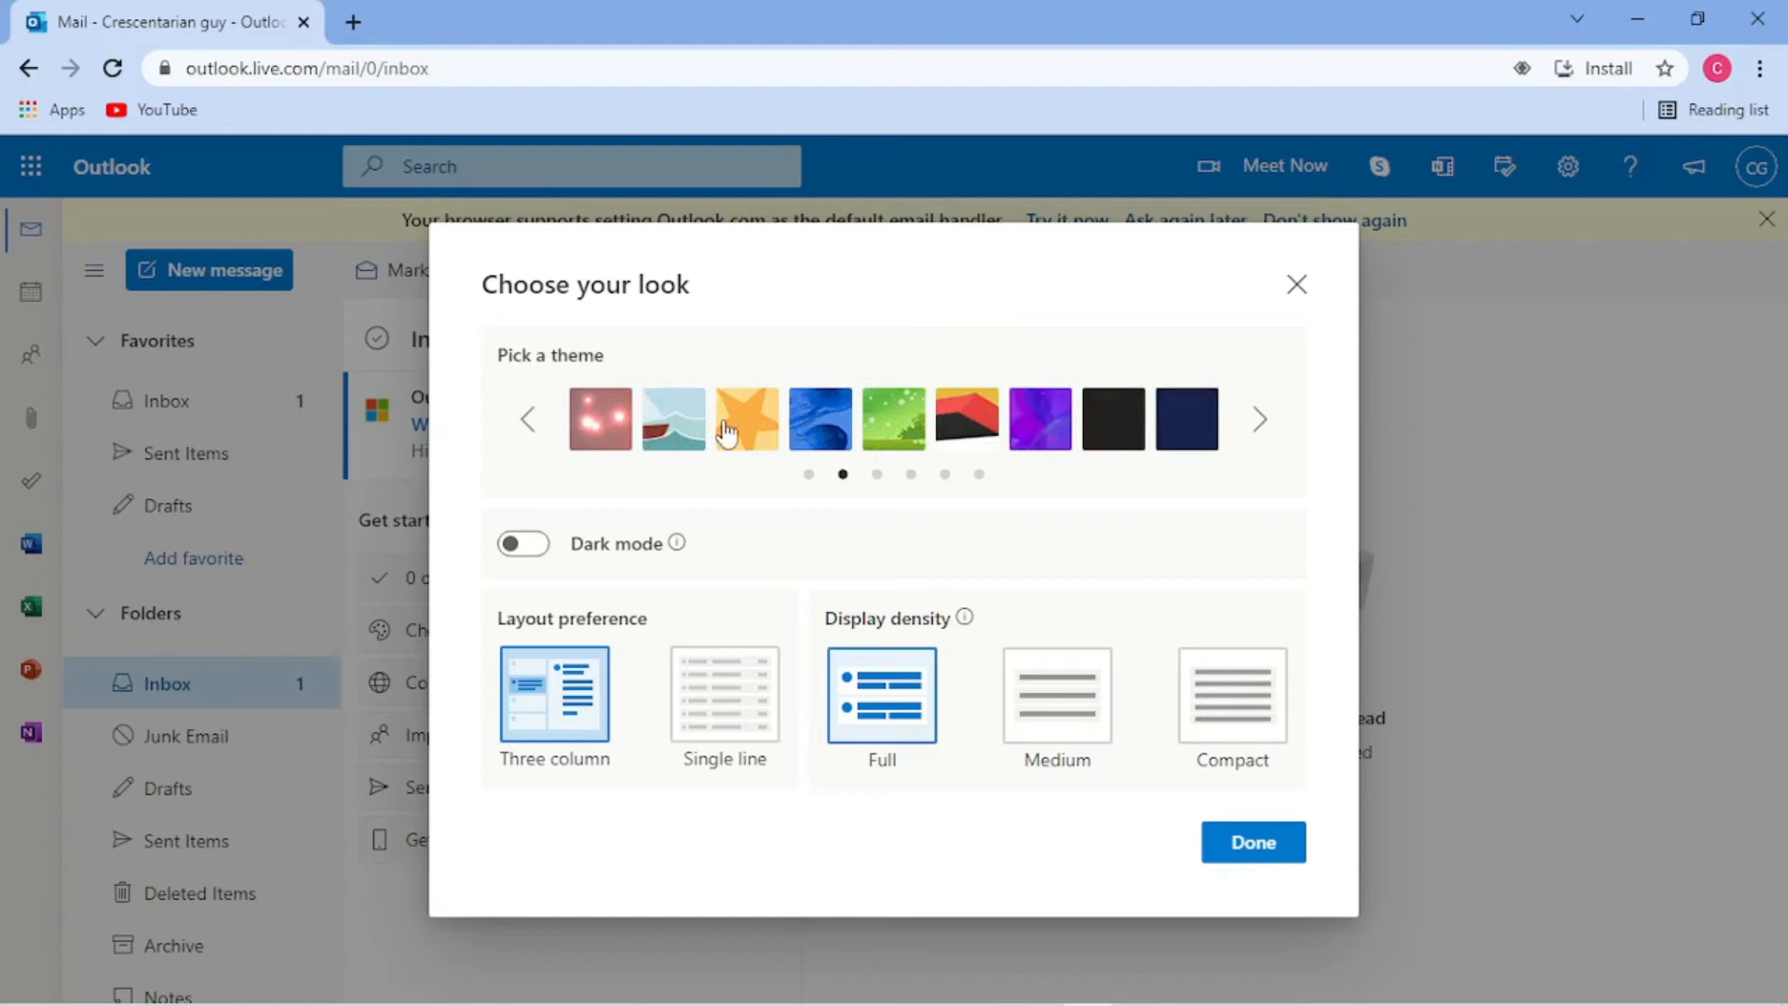
pyautogui.click(701, 446)
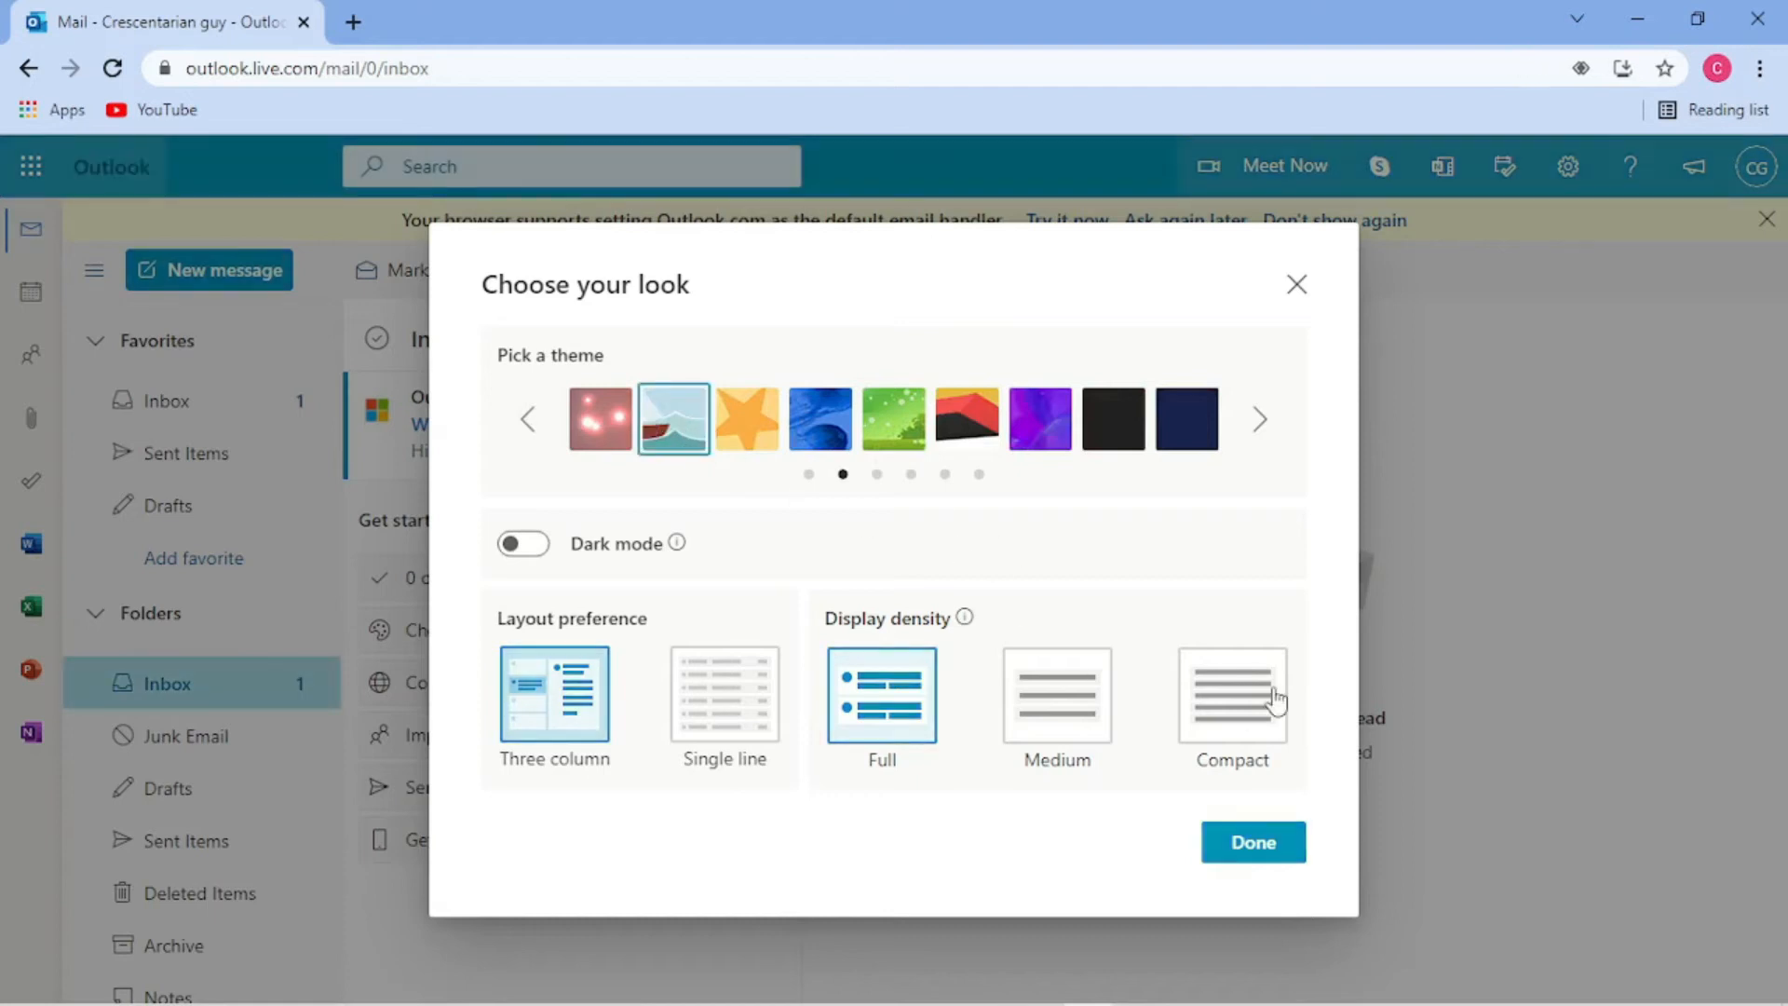
pyautogui.click(965, 424)
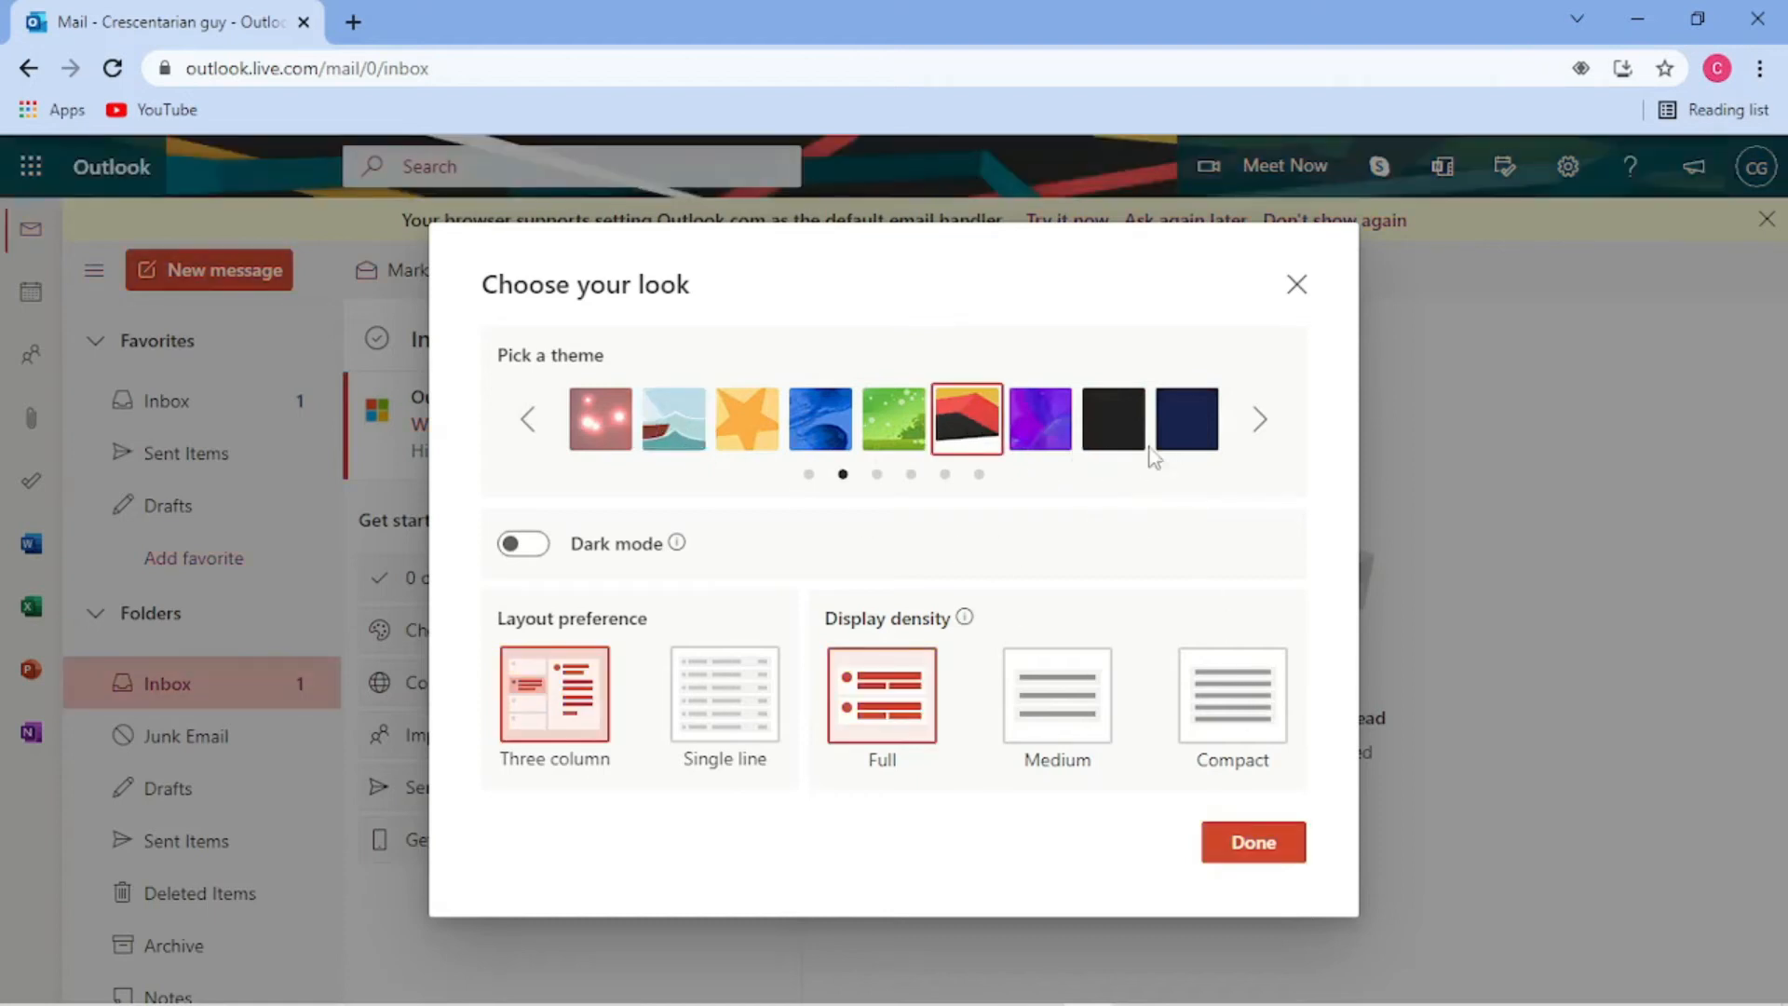
# - Settle on Full density and Three column layout after trying the alternatives, then finish
pyautogui.click(1248, 712)
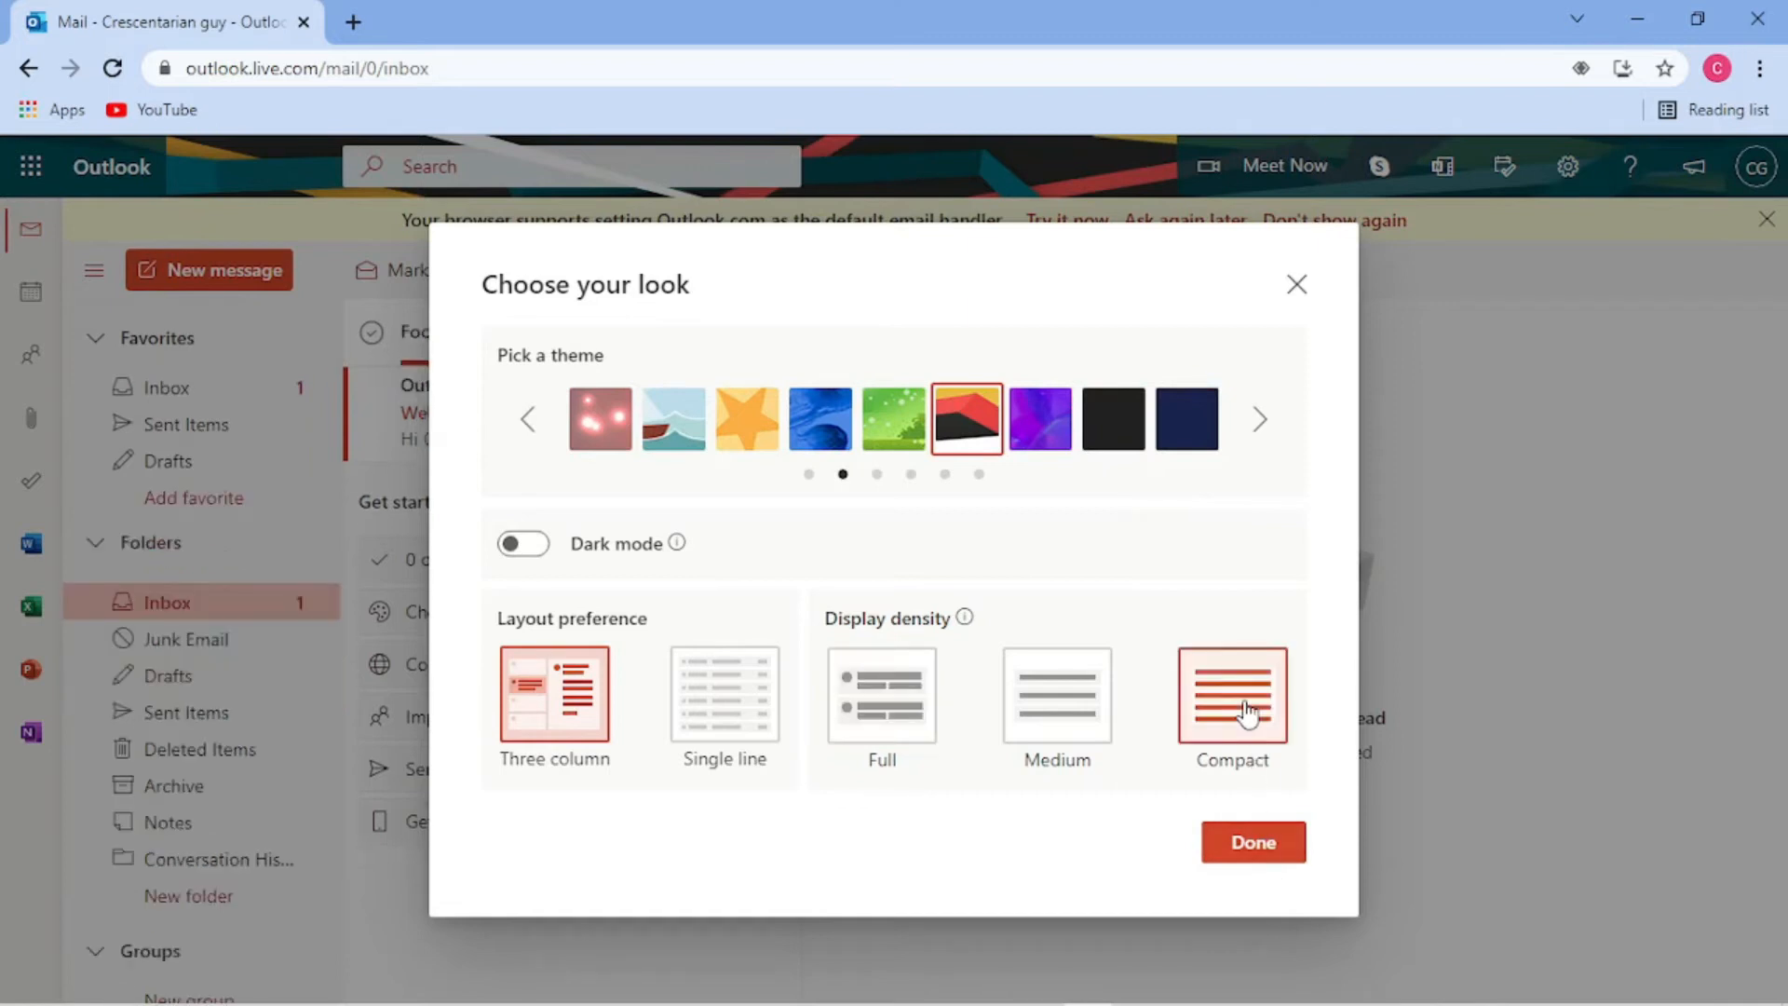
pyautogui.click(1048, 691)
pyautogui.click(883, 691)
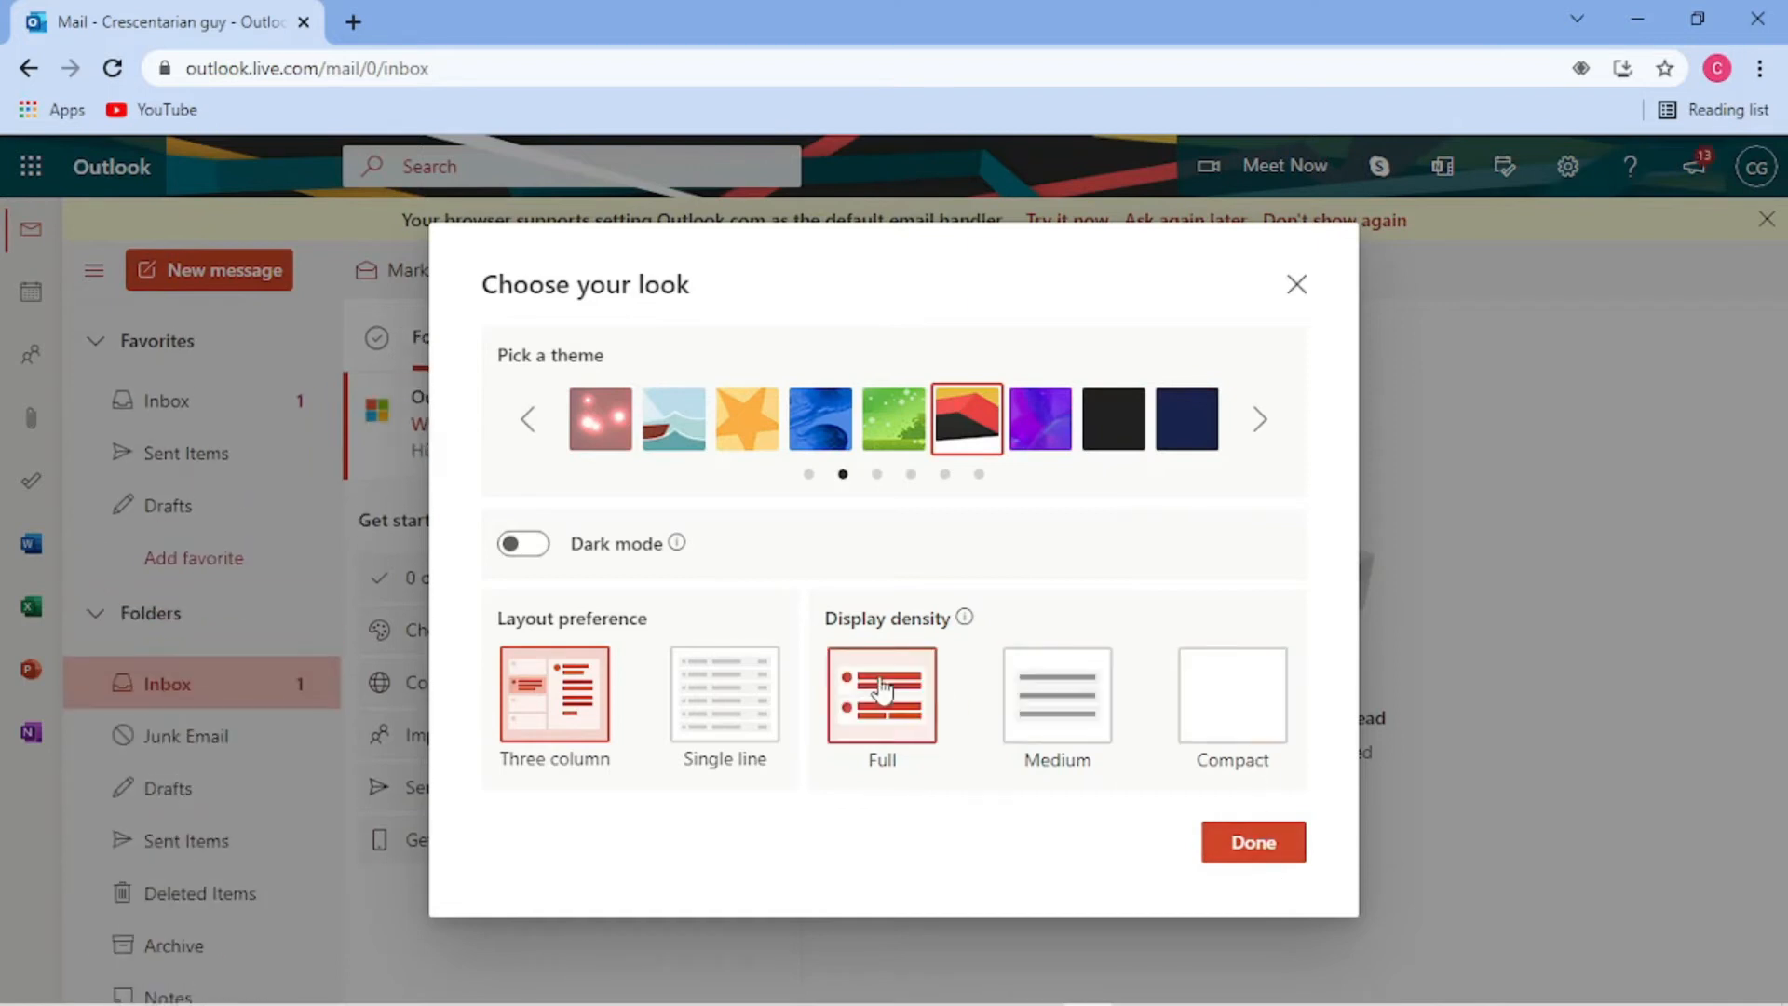
pyautogui.click(748, 695)
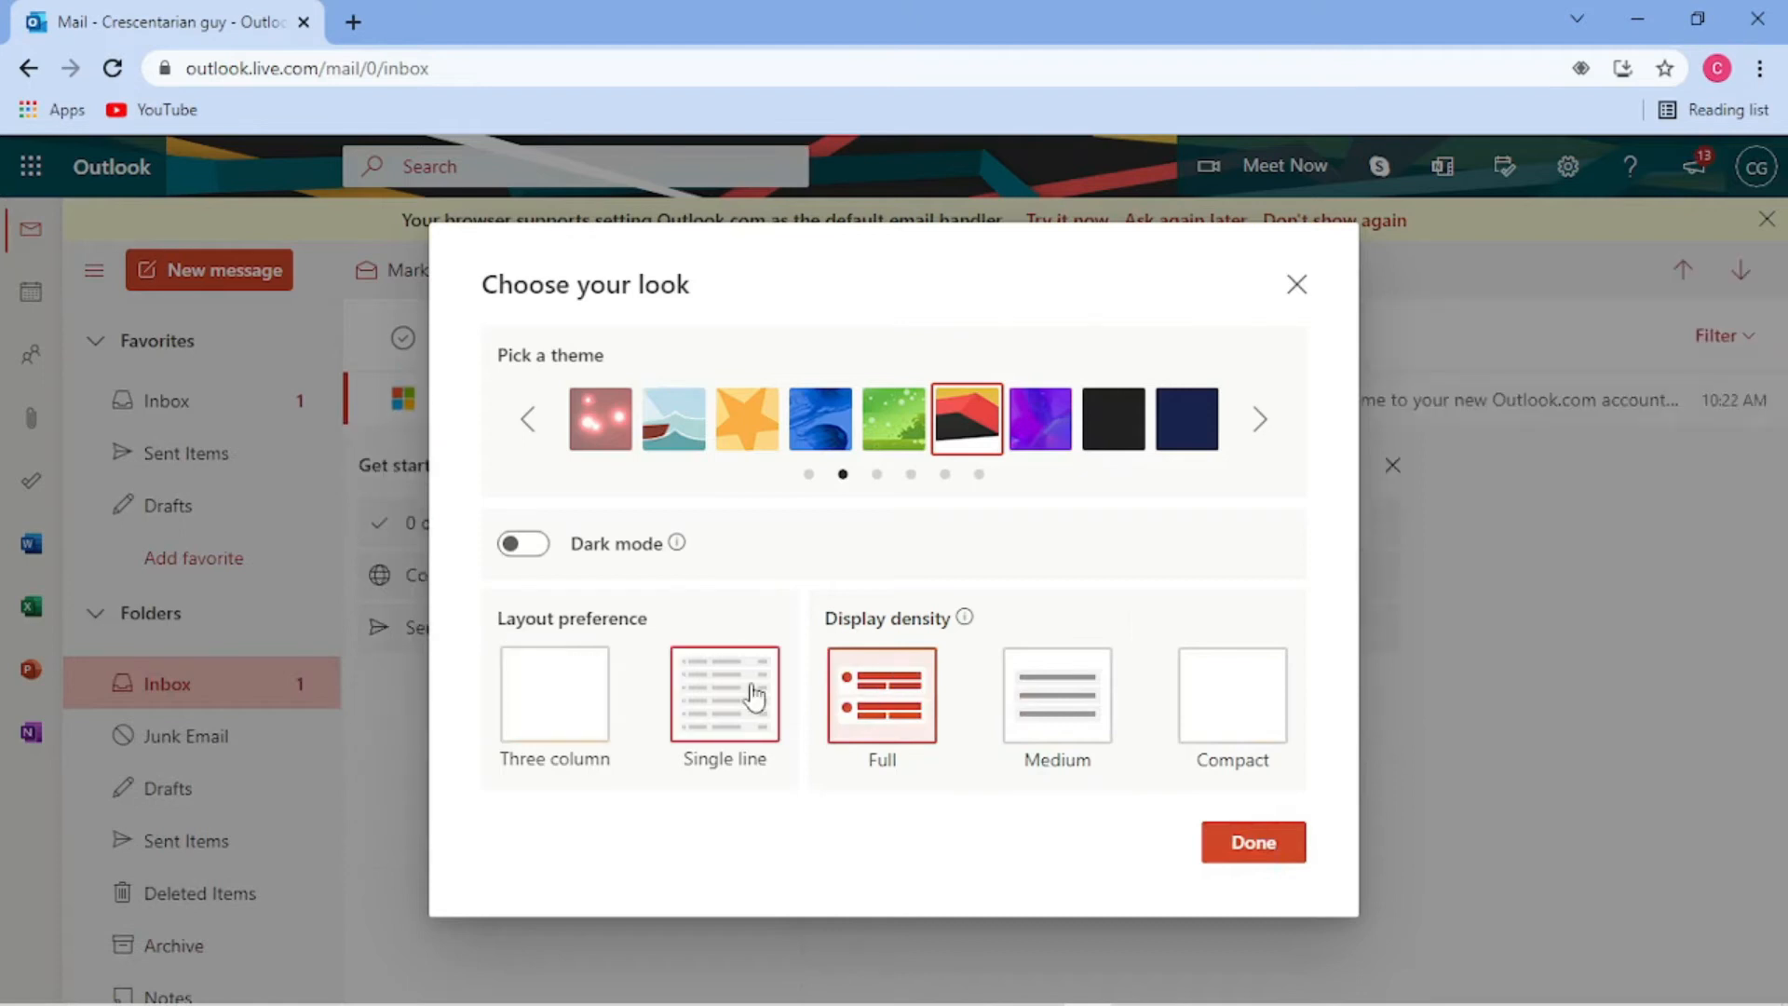
pyautogui.click(528, 694)
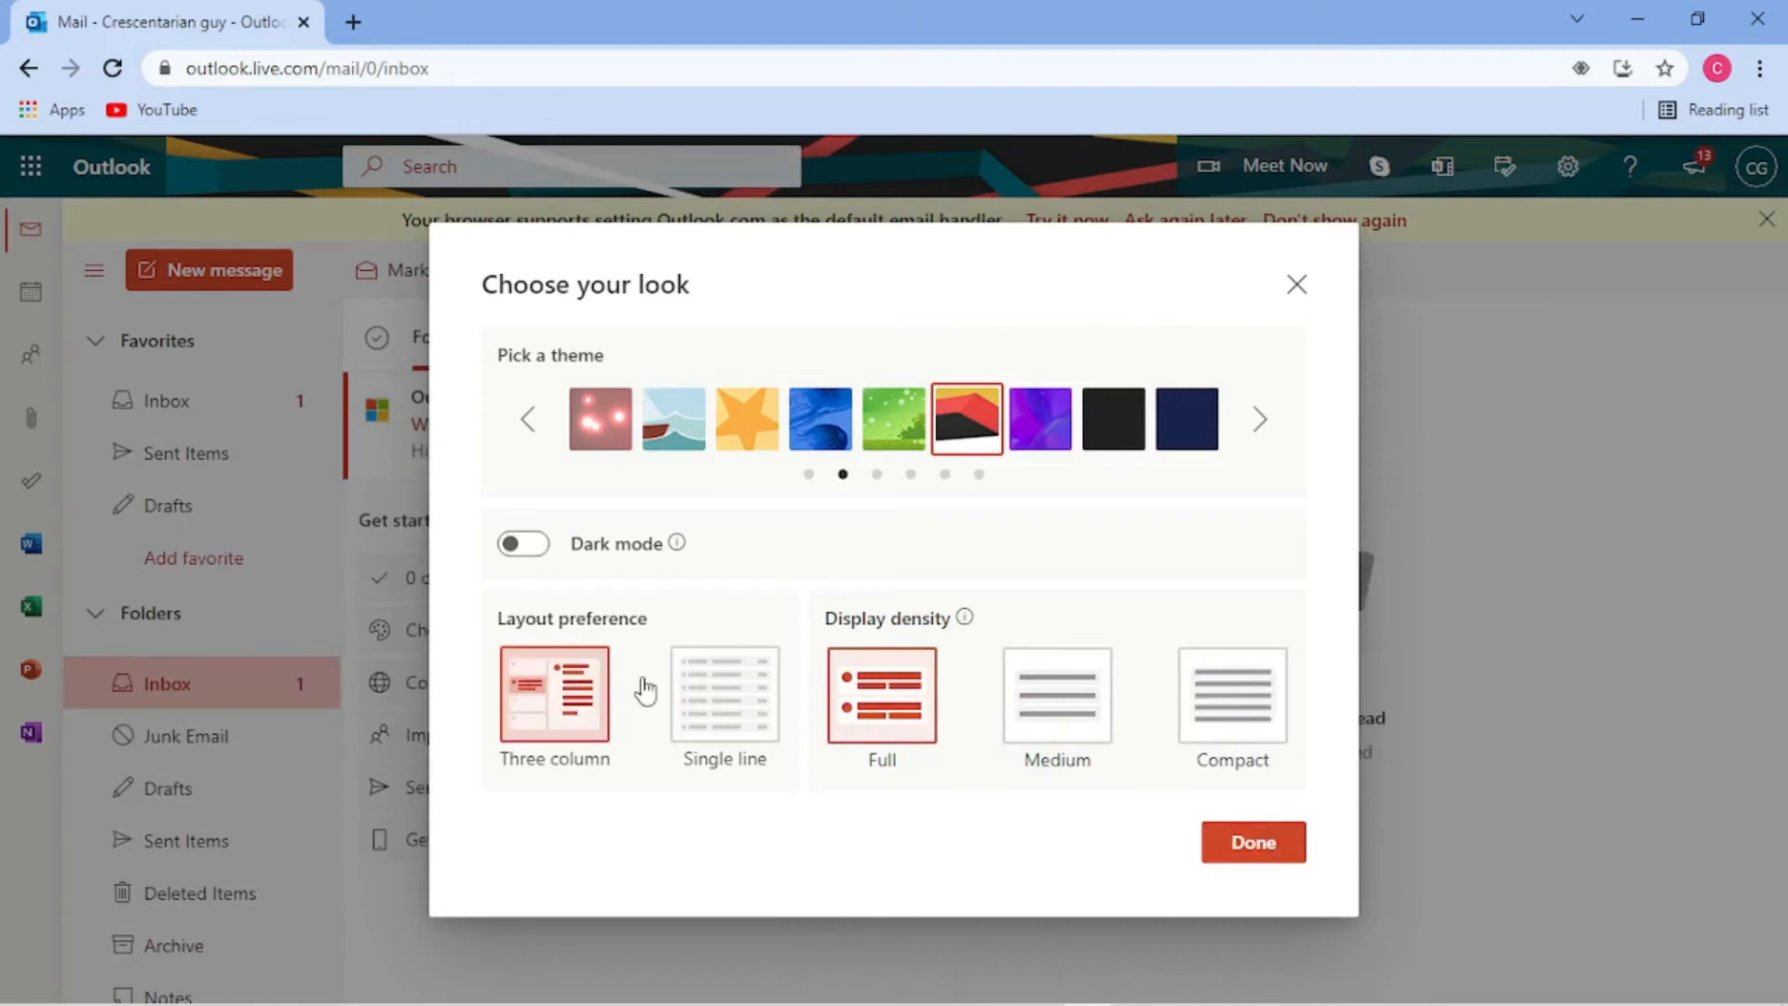
pyautogui.click(1289, 844)
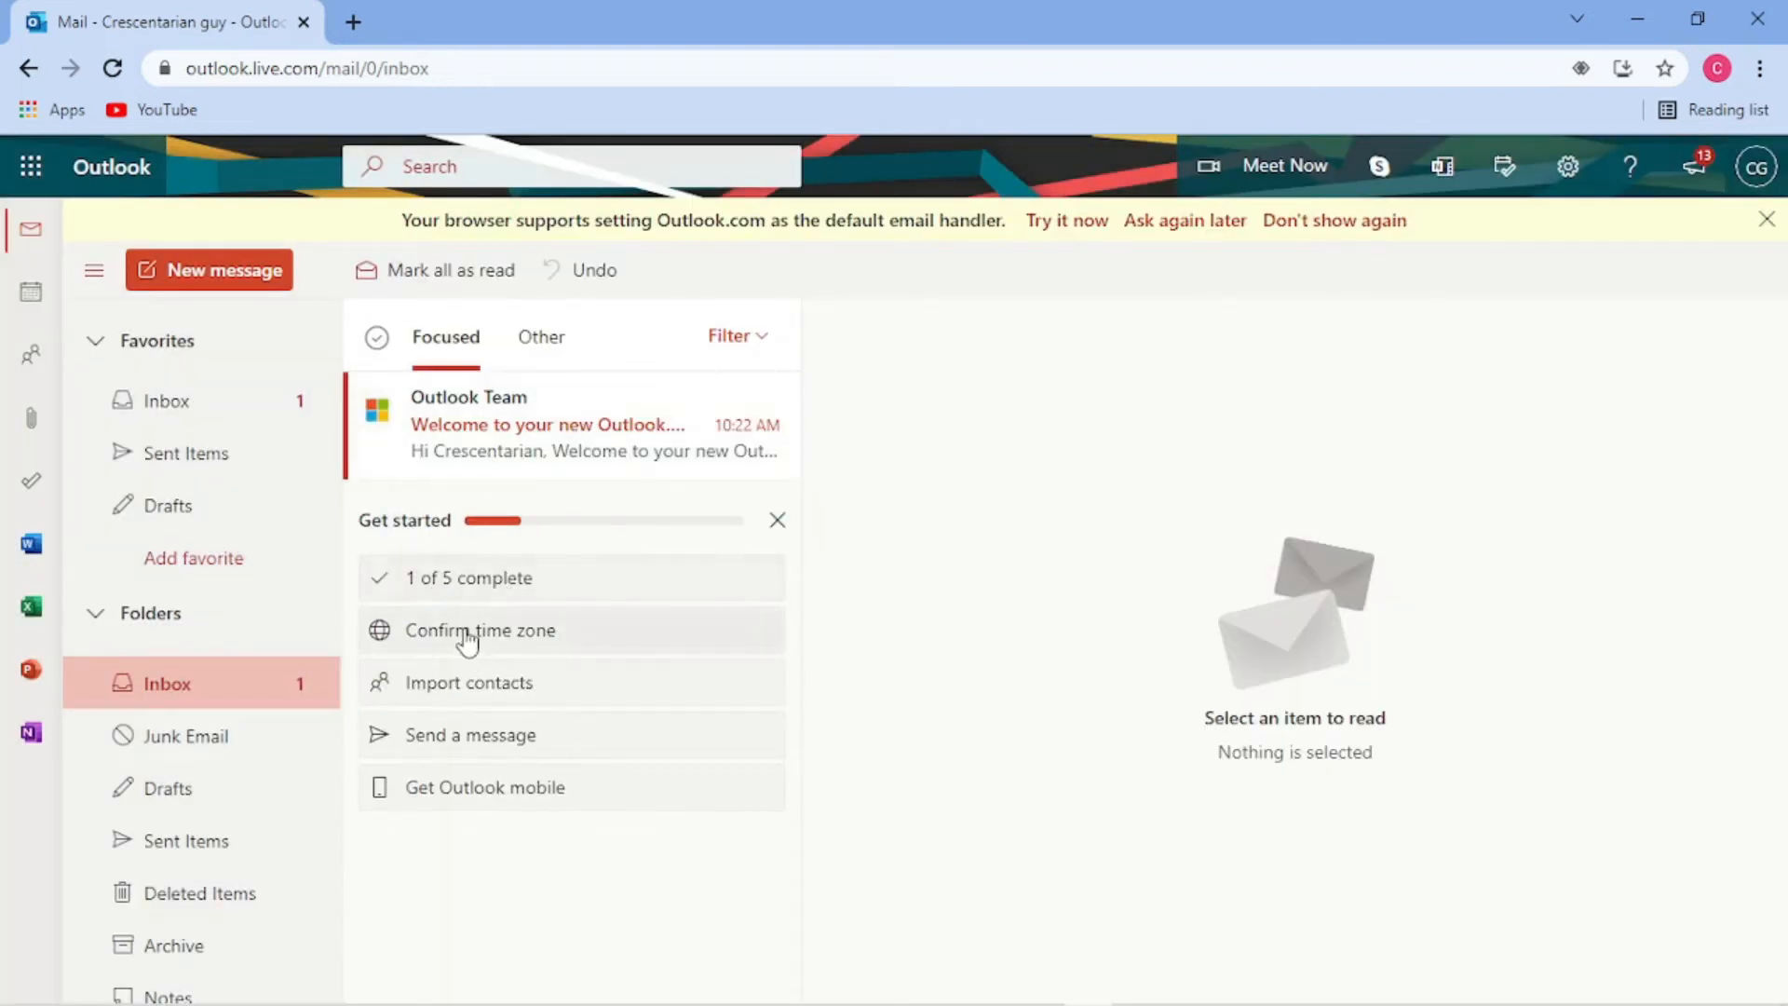
# - Start the Confirm time zone step, briefly opening and closing the Windows notification panel
pyautogui.click(727, 649)
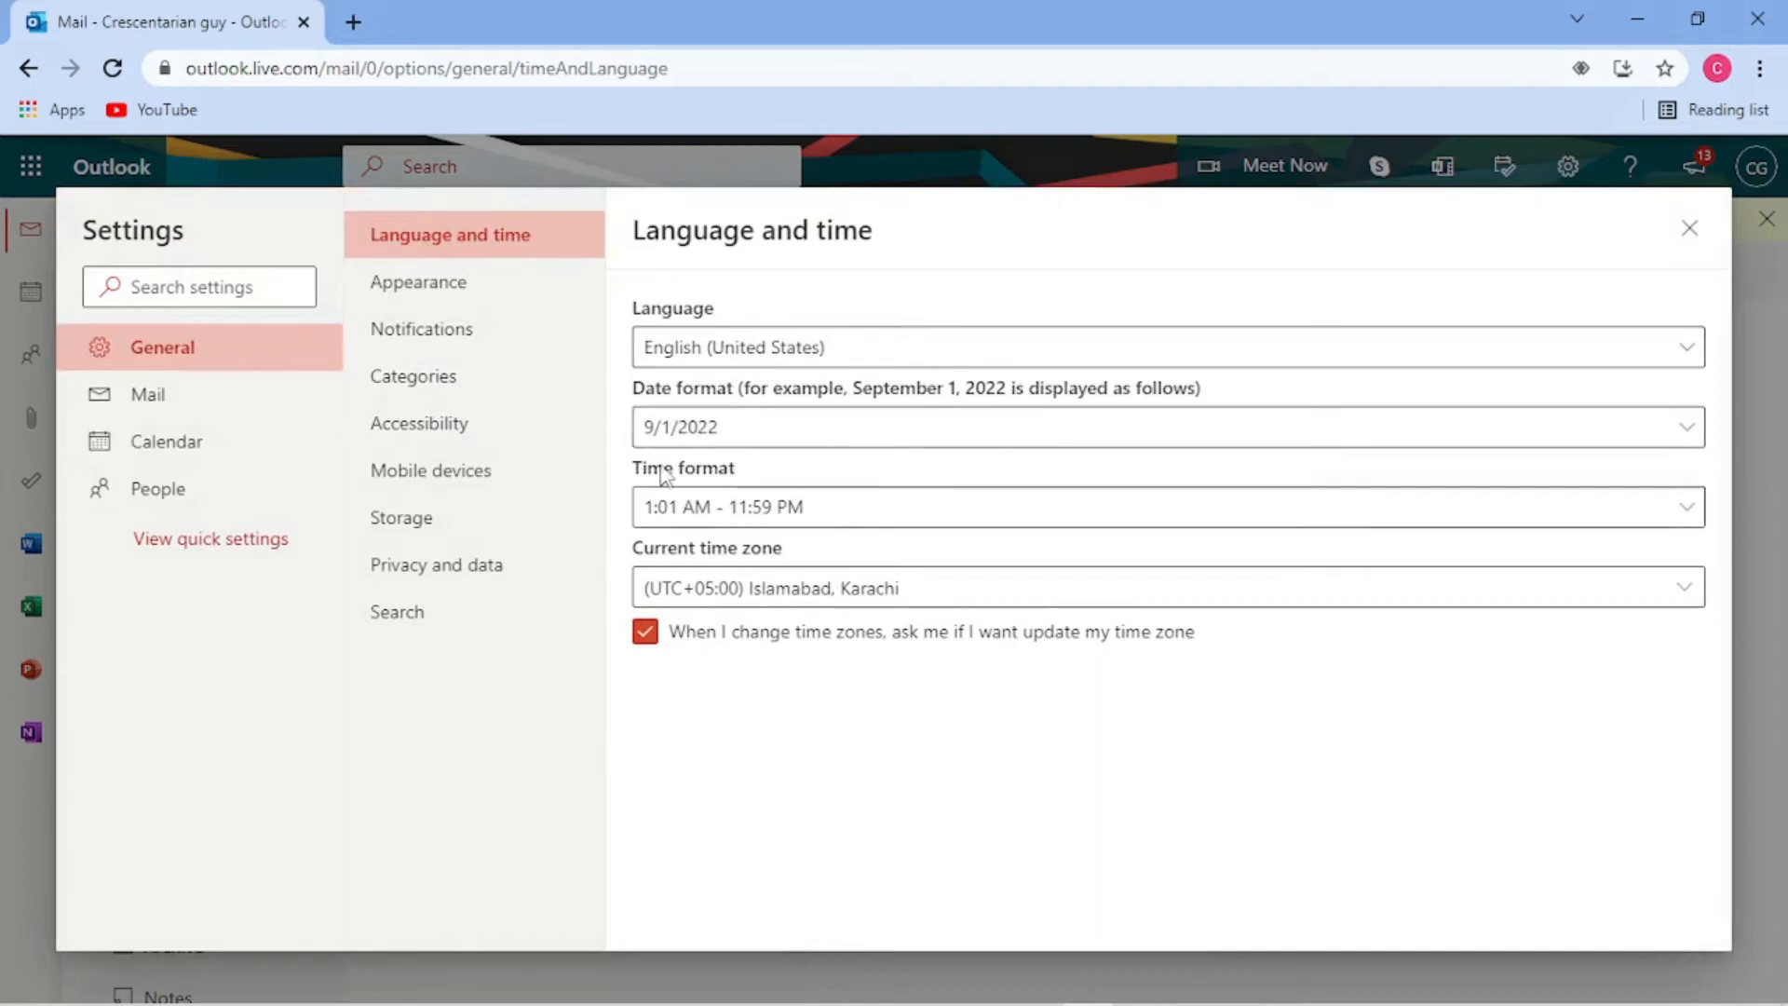
pyautogui.moveTo(1767, 999)
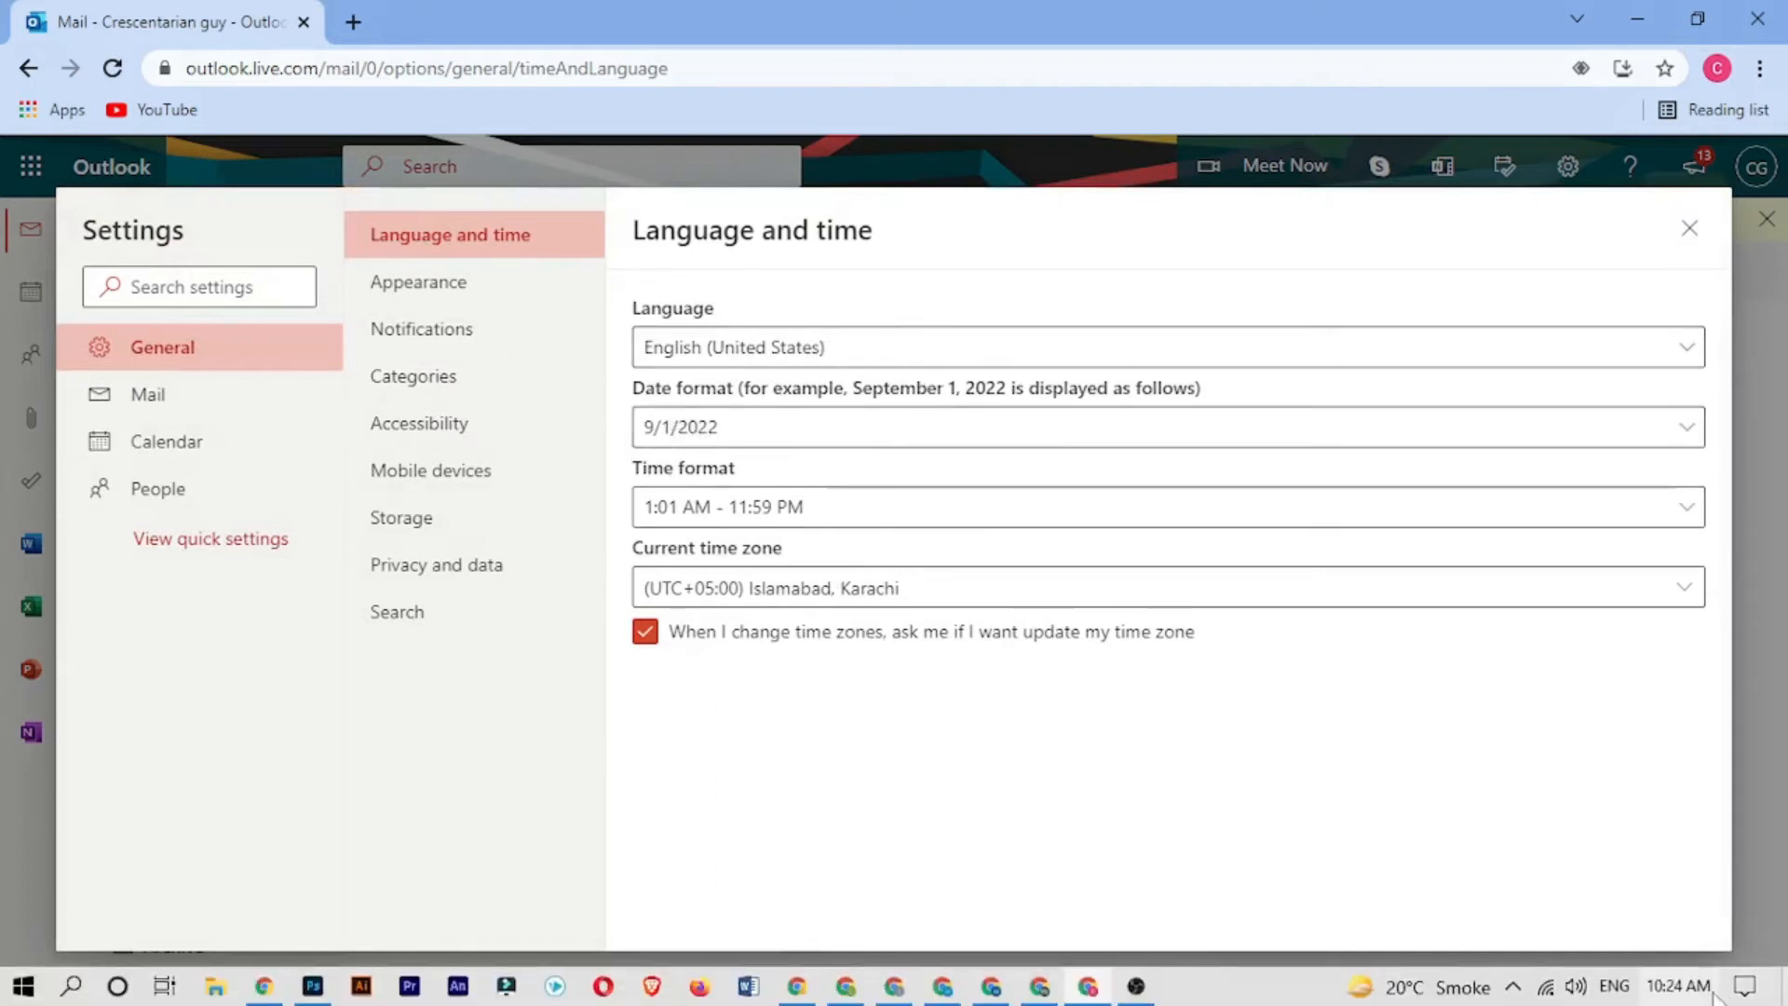
pyautogui.click(1741, 985)
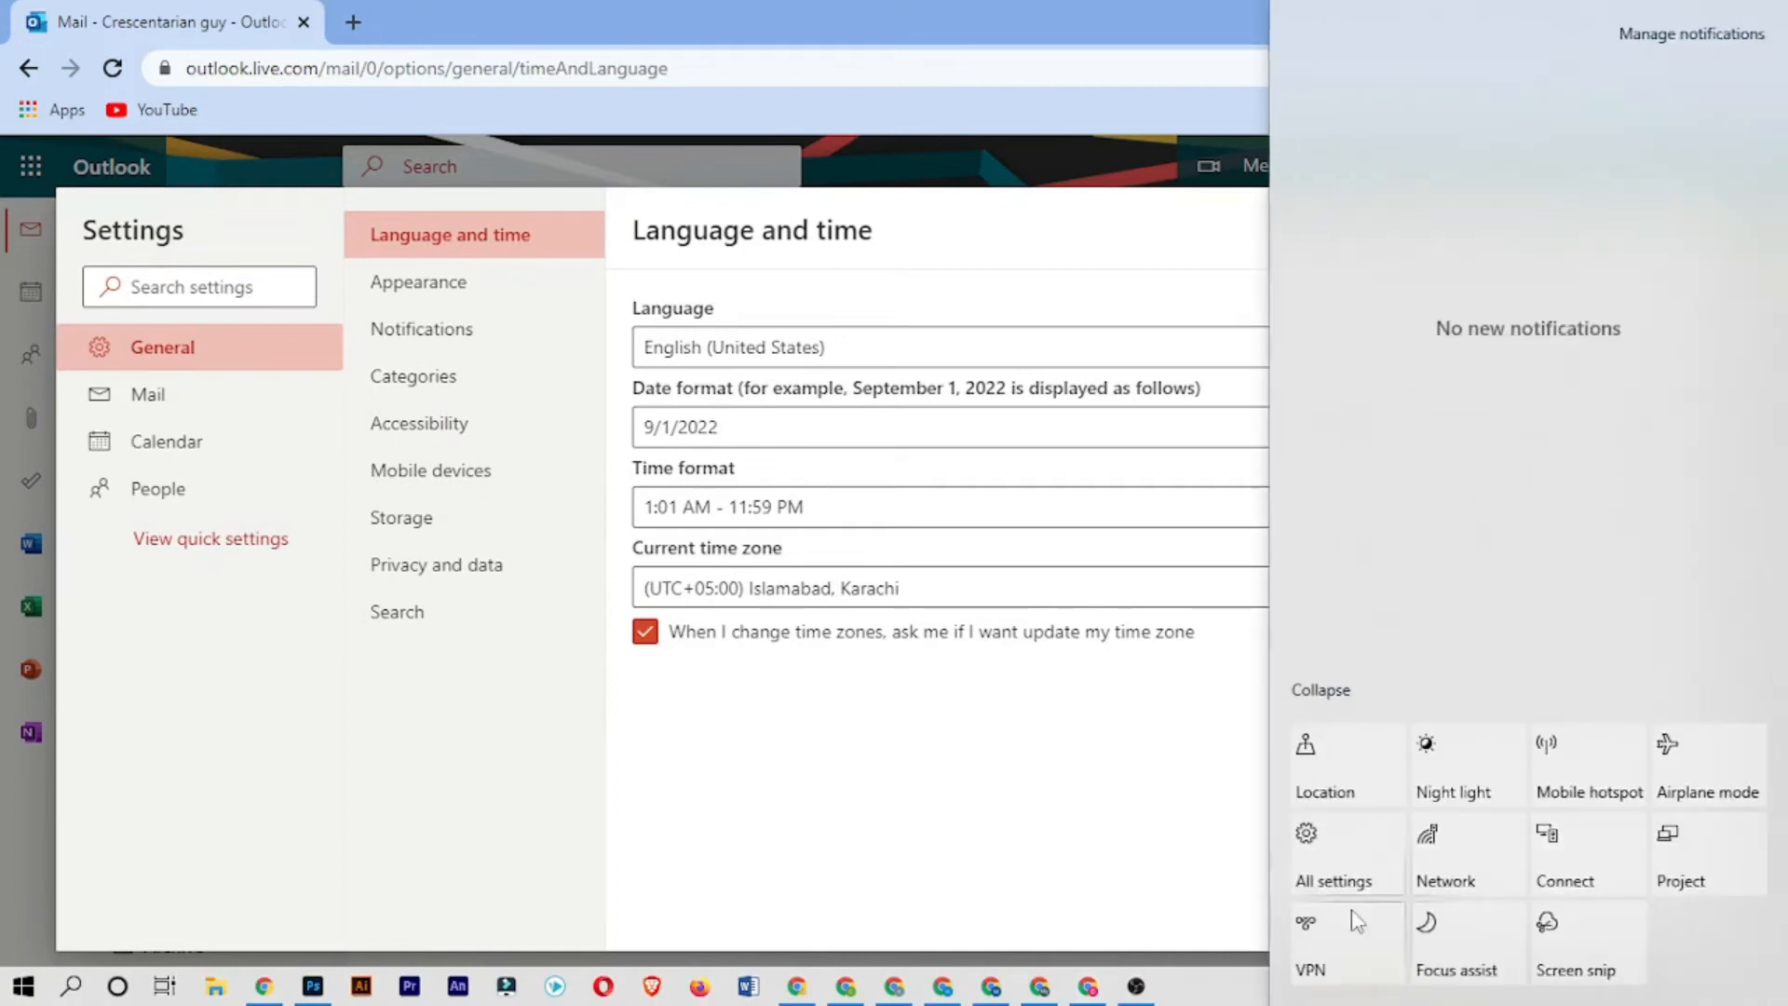
pyautogui.click(1254, 1003)
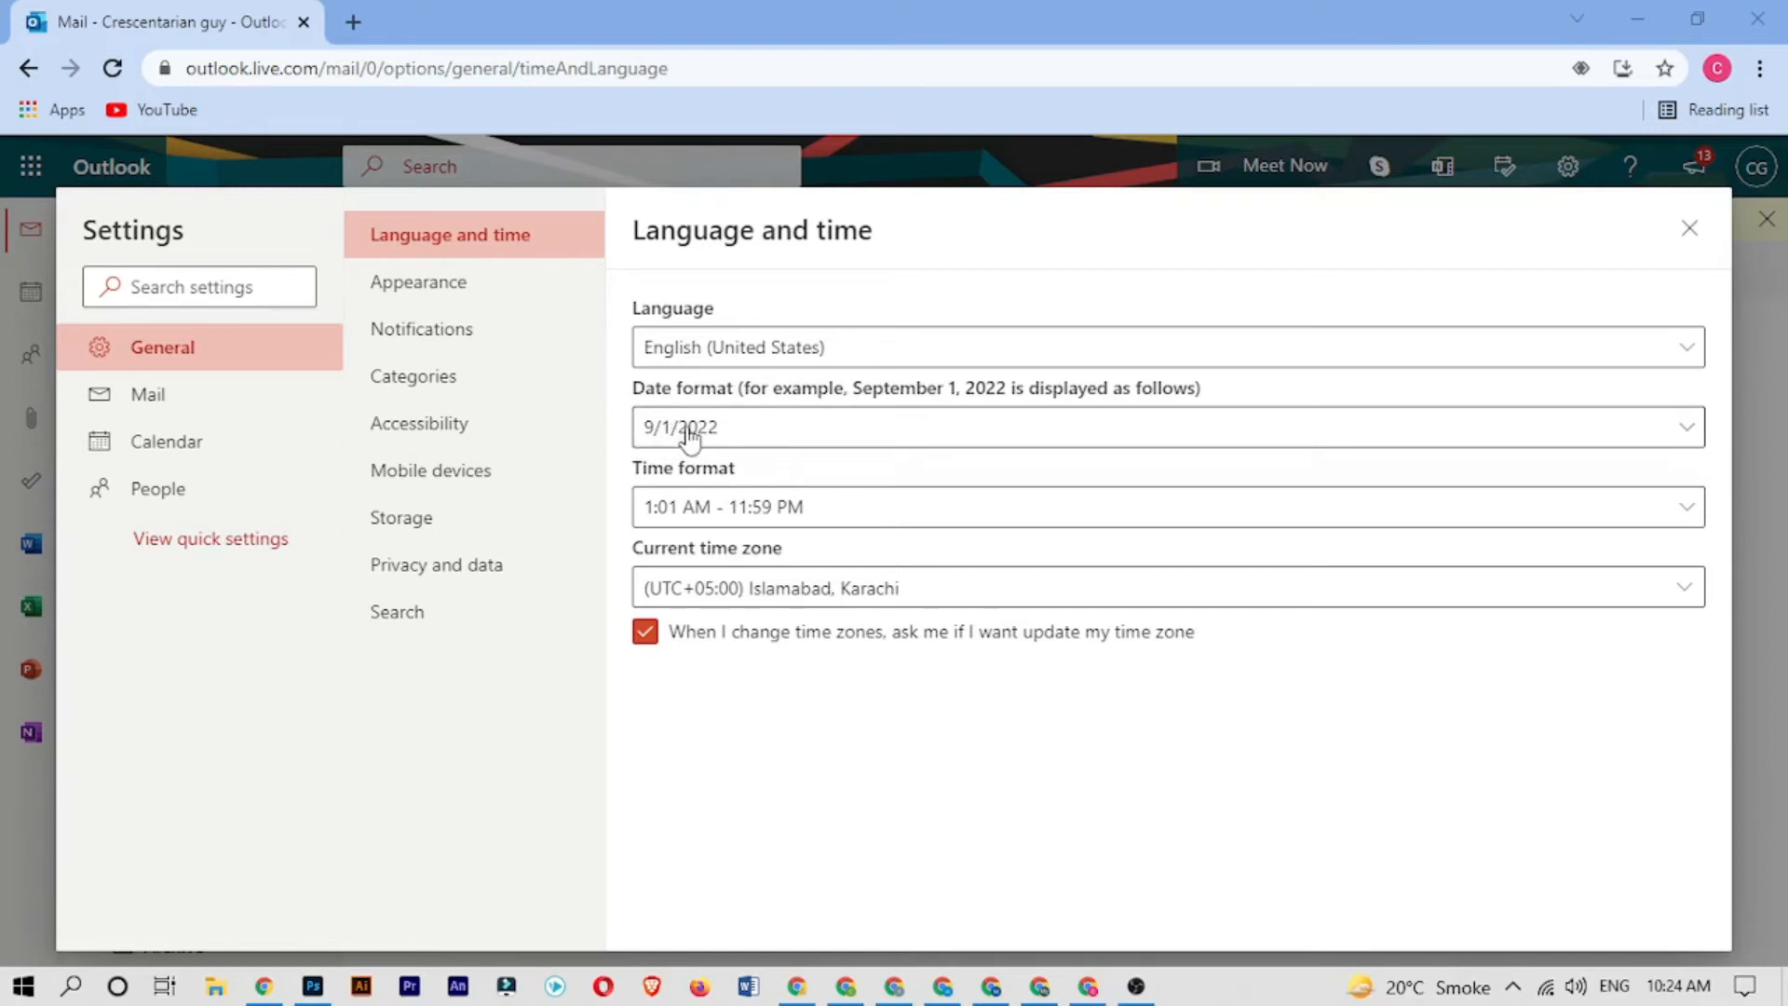
# - Change the date format to 01-Sep-22
pyautogui.click(649, 432)
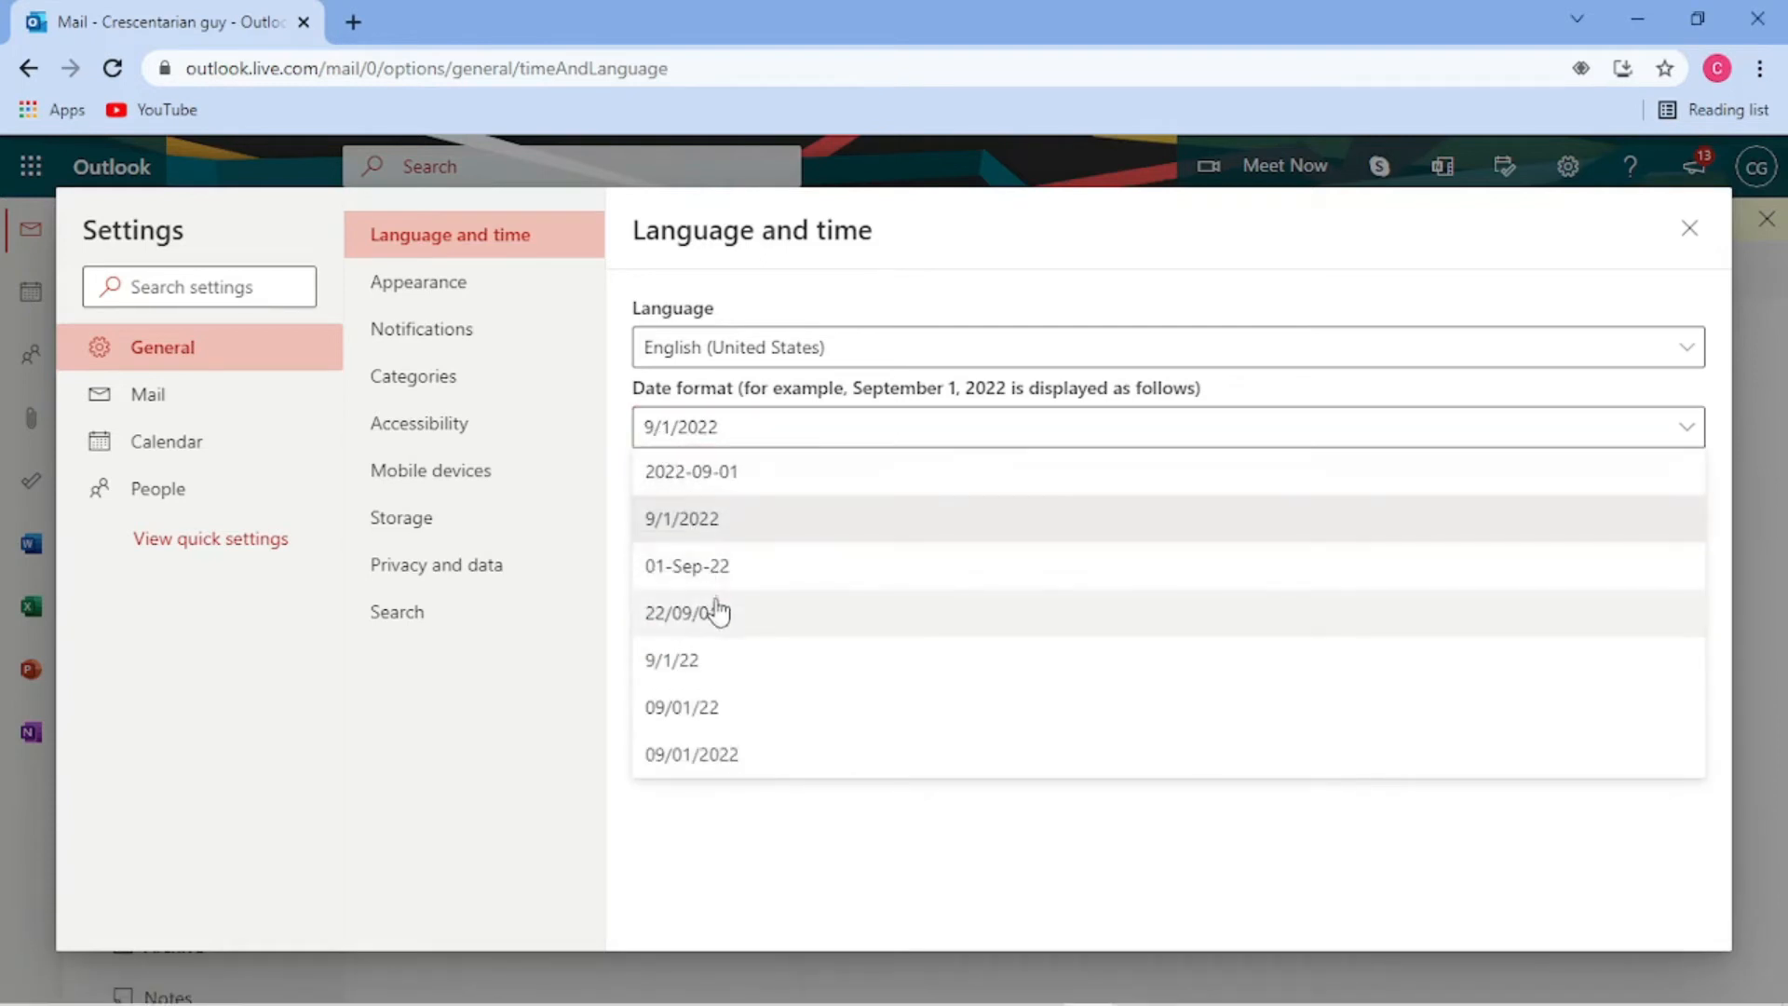
pyautogui.click(646, 431)
pyautogui.click(647, 431)
pyautogui.click(654, 431)
pyautogui.click(664, 436)
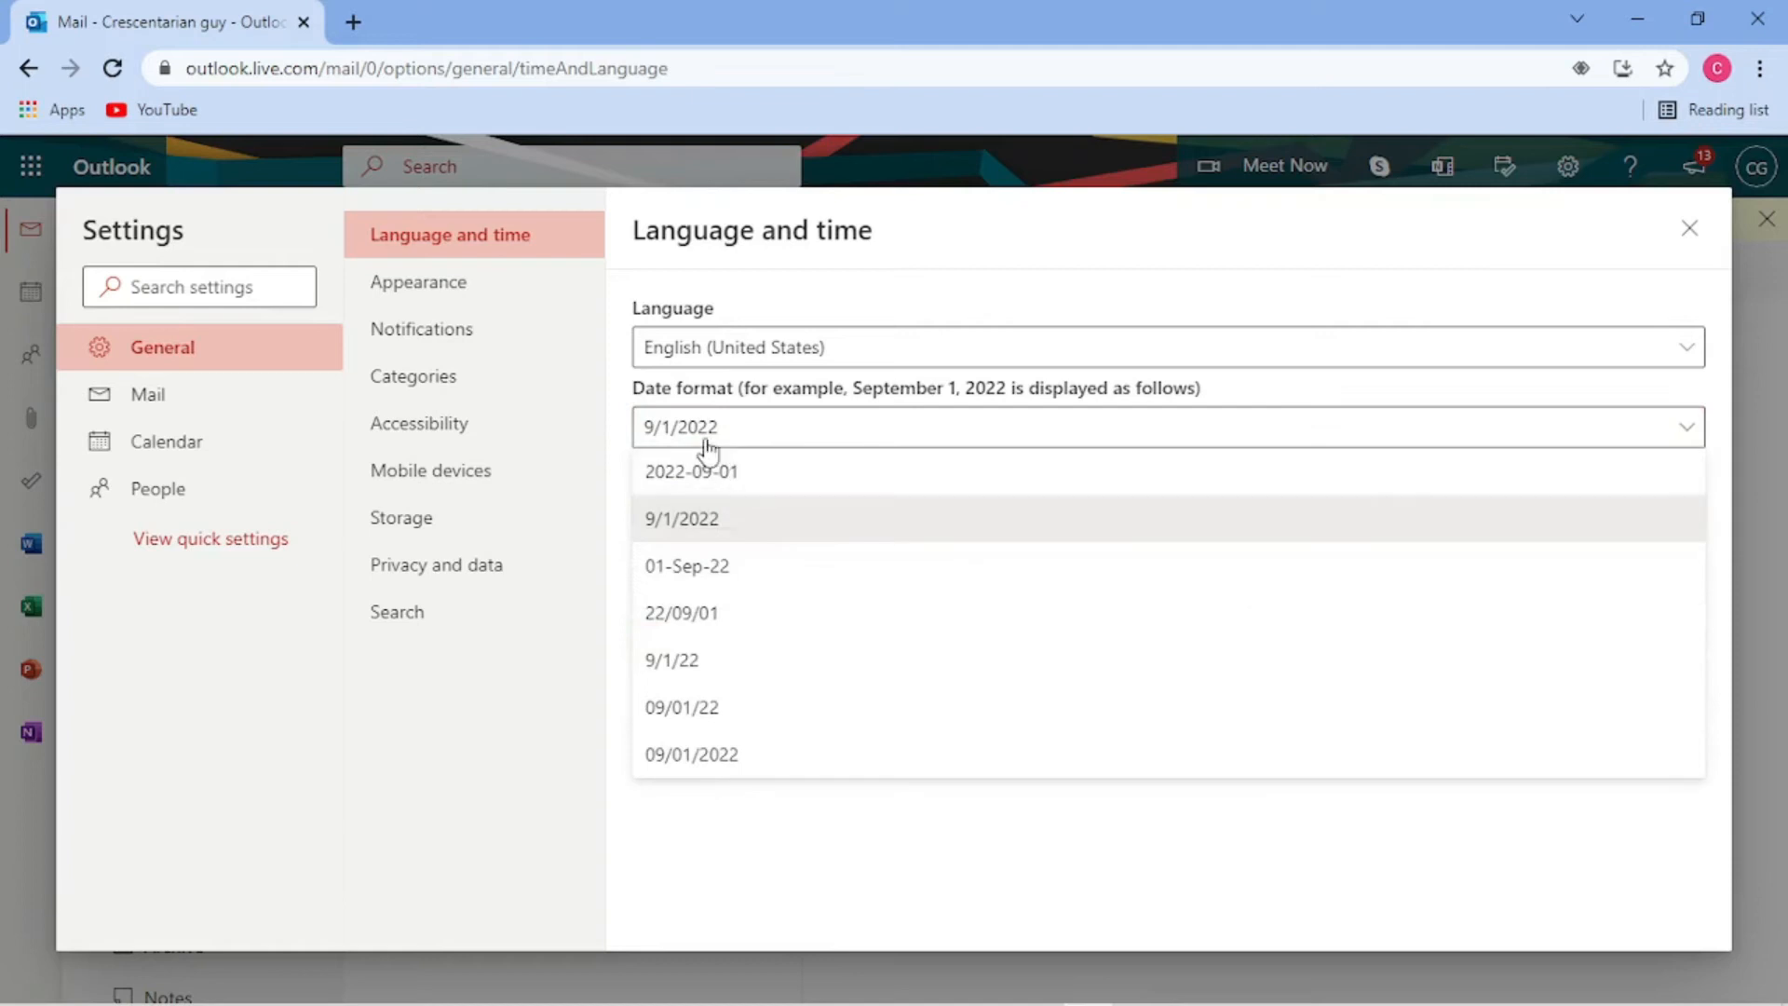
pyautogui.click(712, 577)
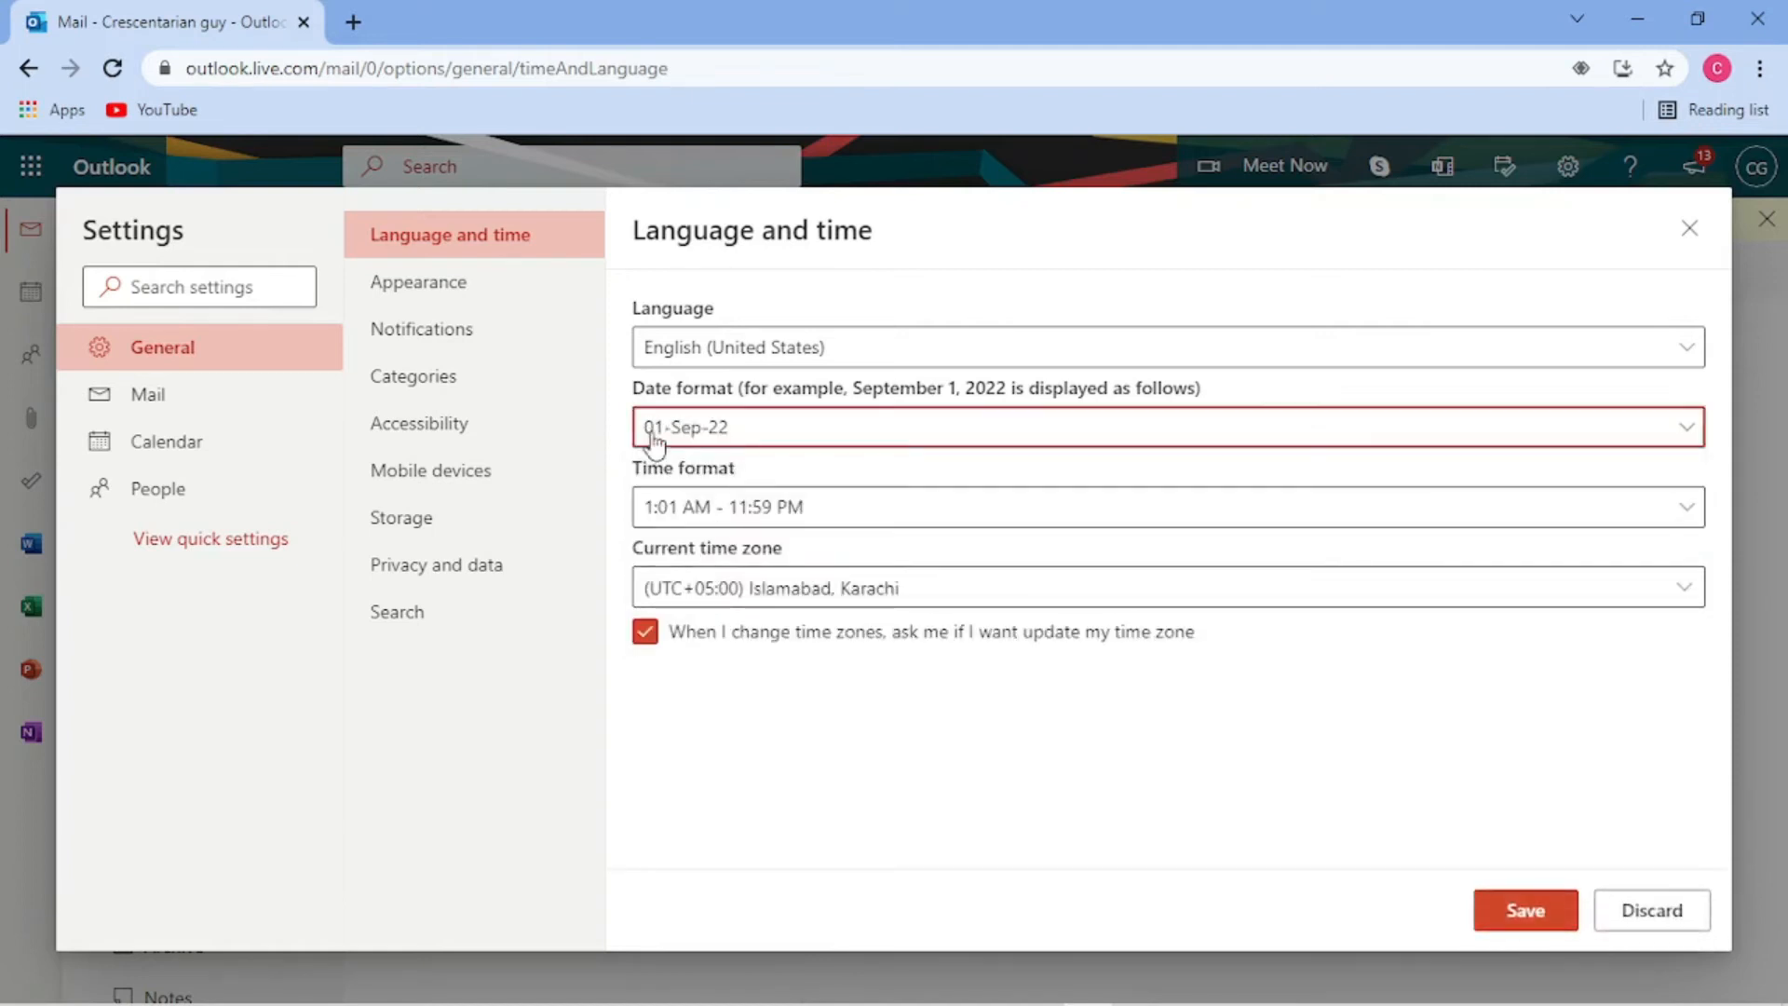
# - Keep the 1:01 AM - 11:59 PM time format and (UTC+05:00) Islamabad, Karachi time zone, saving the changes
pyautogui.click(680, 508)
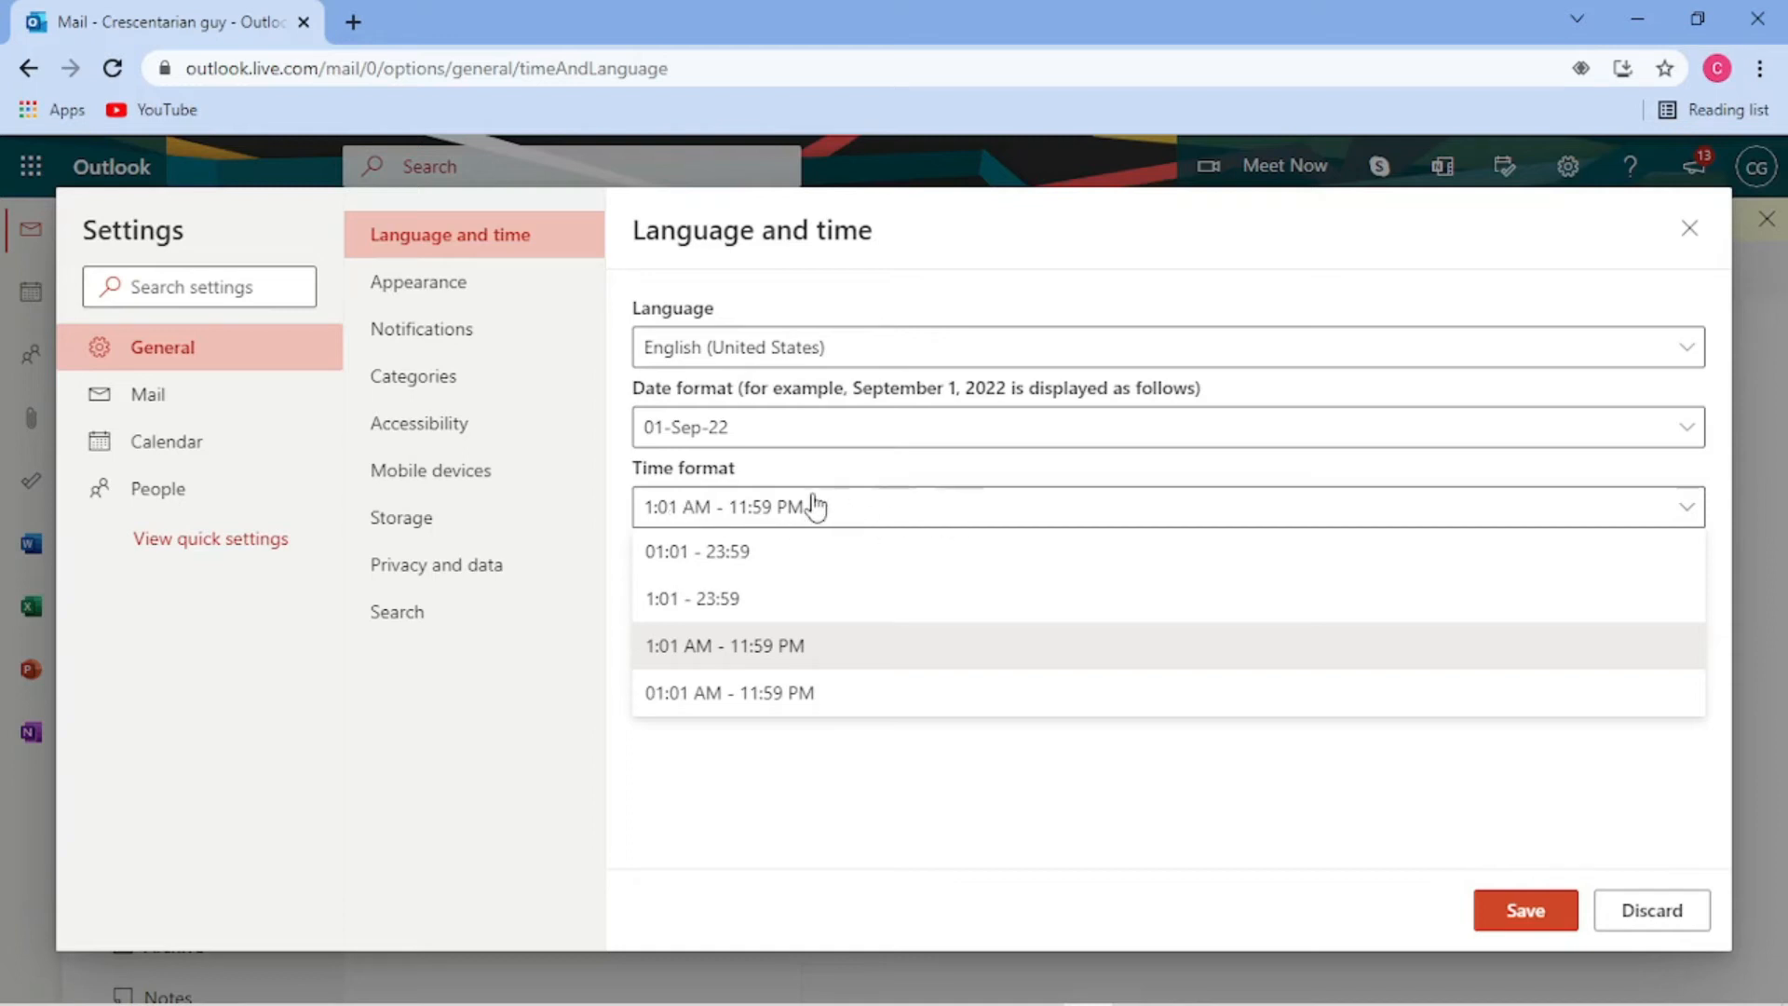
pyautogui.click(790, 656)
pyautogui.click(718, 588)
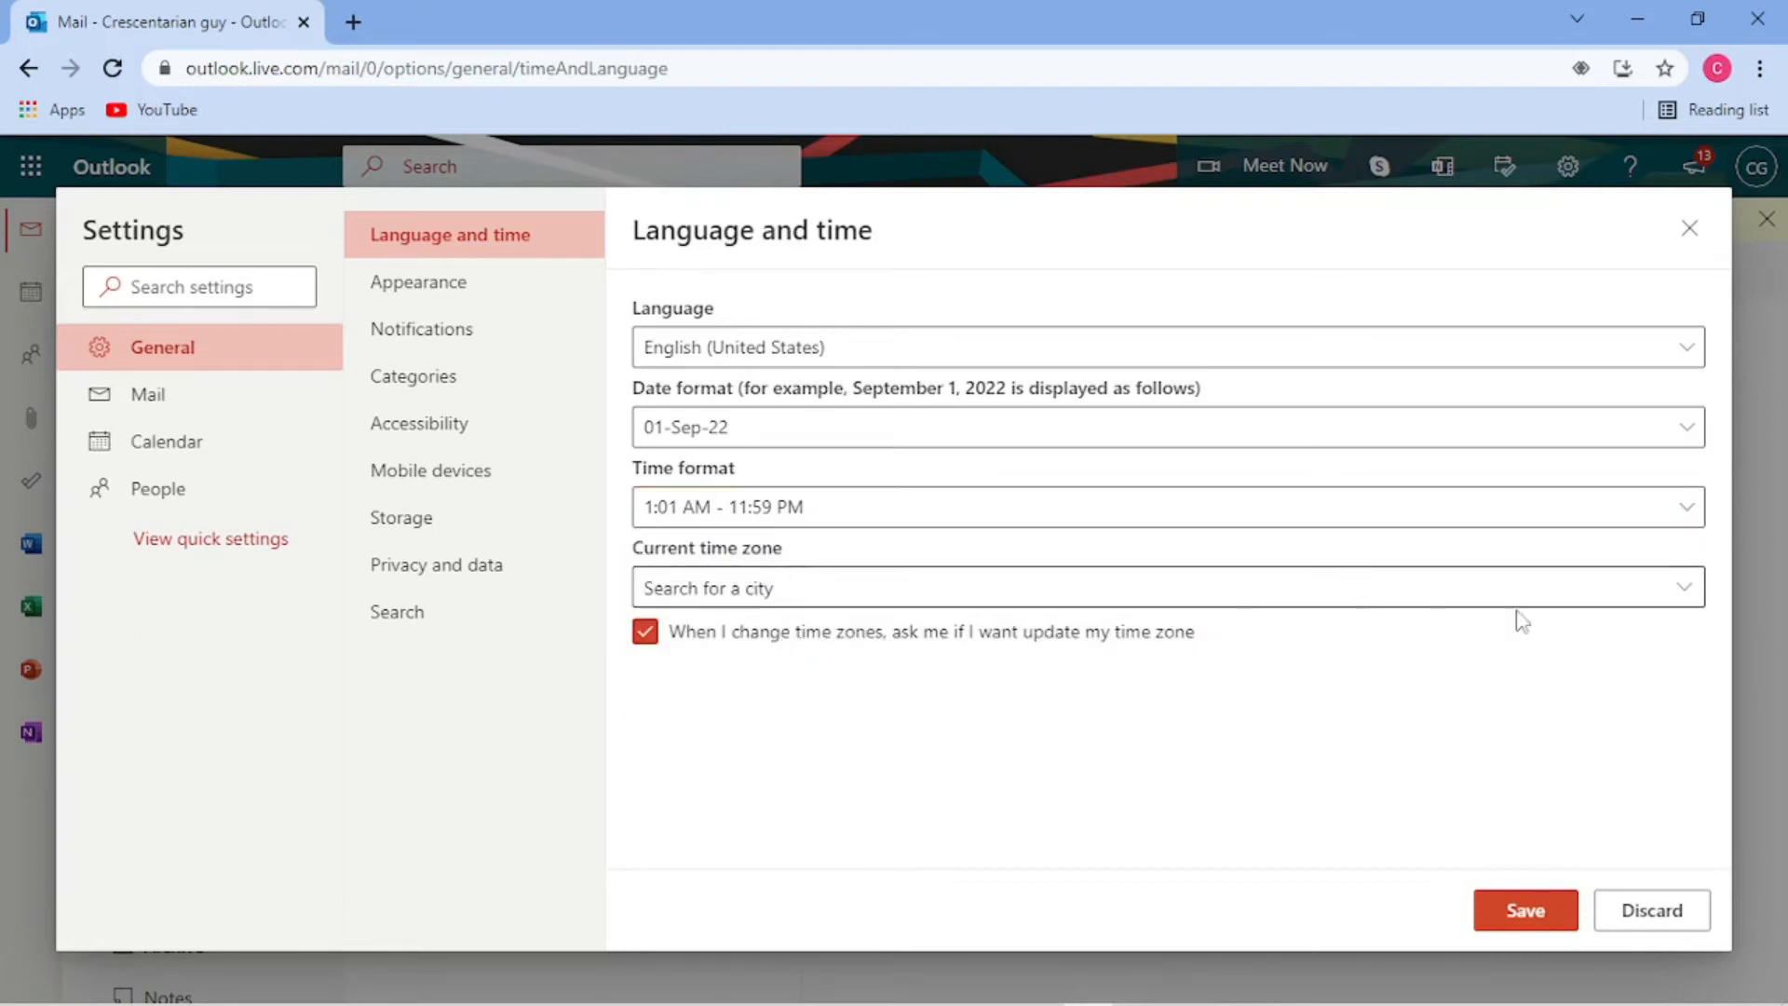
pyautogui.click(1682, 588)
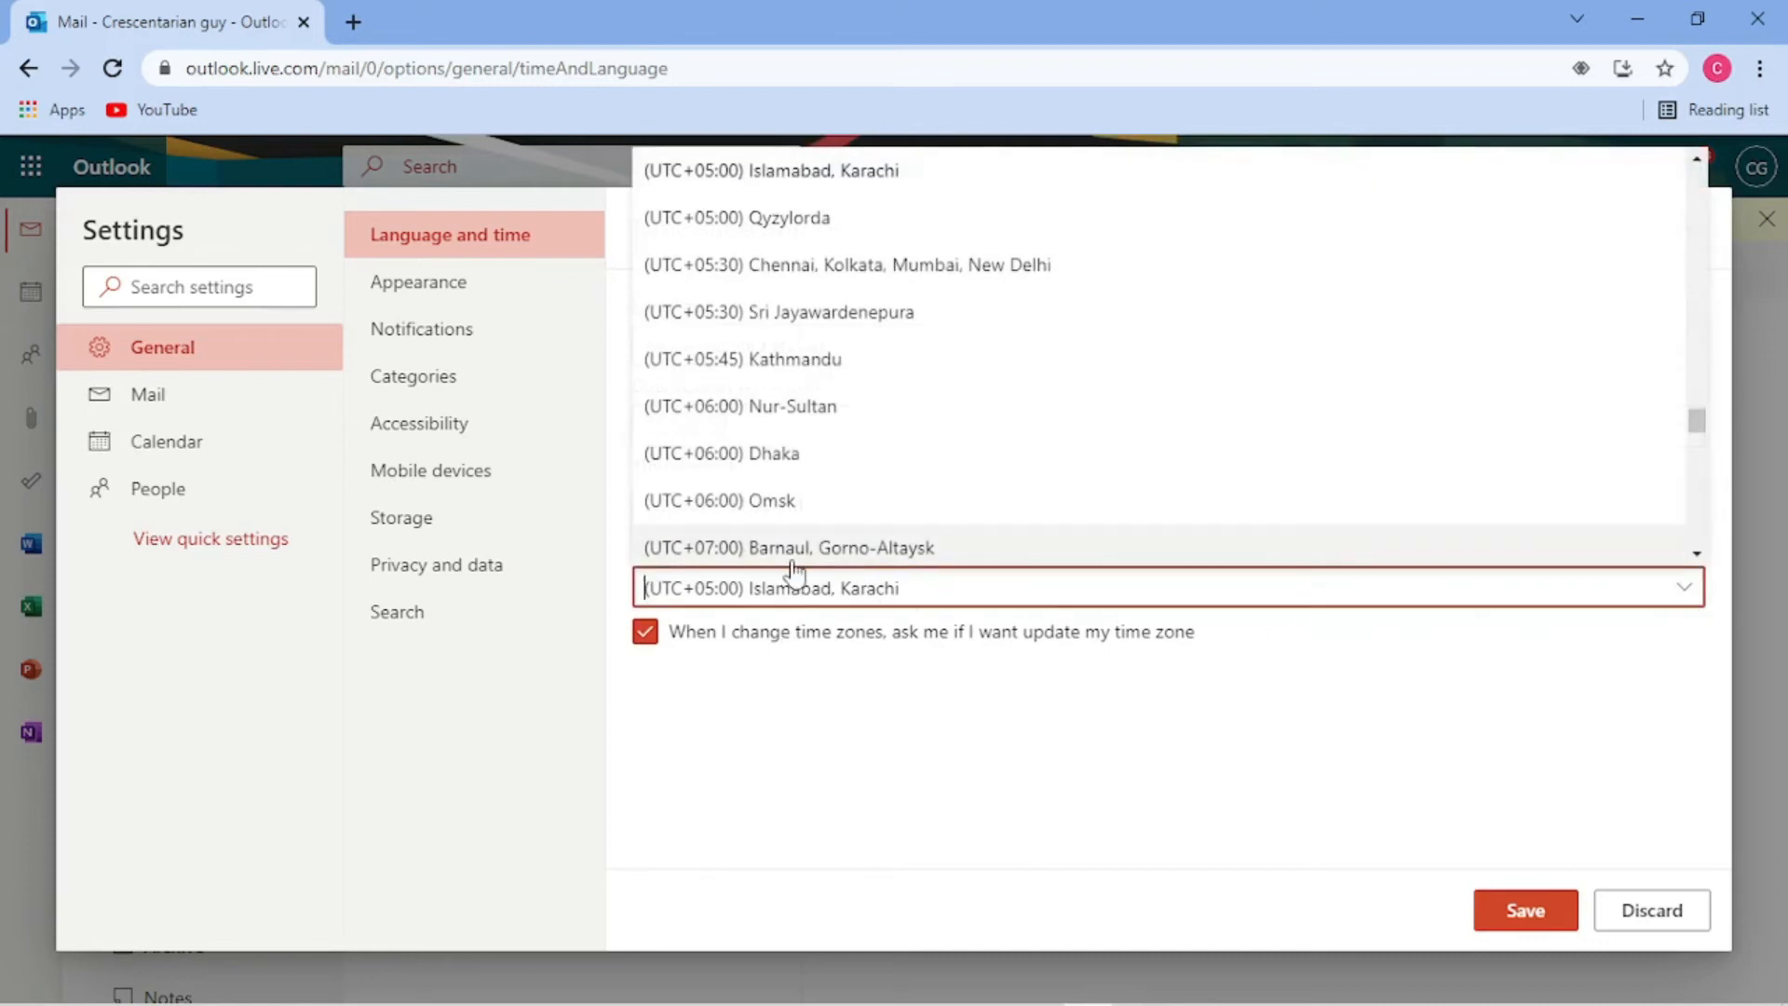
pyautogui.click(800, 171)
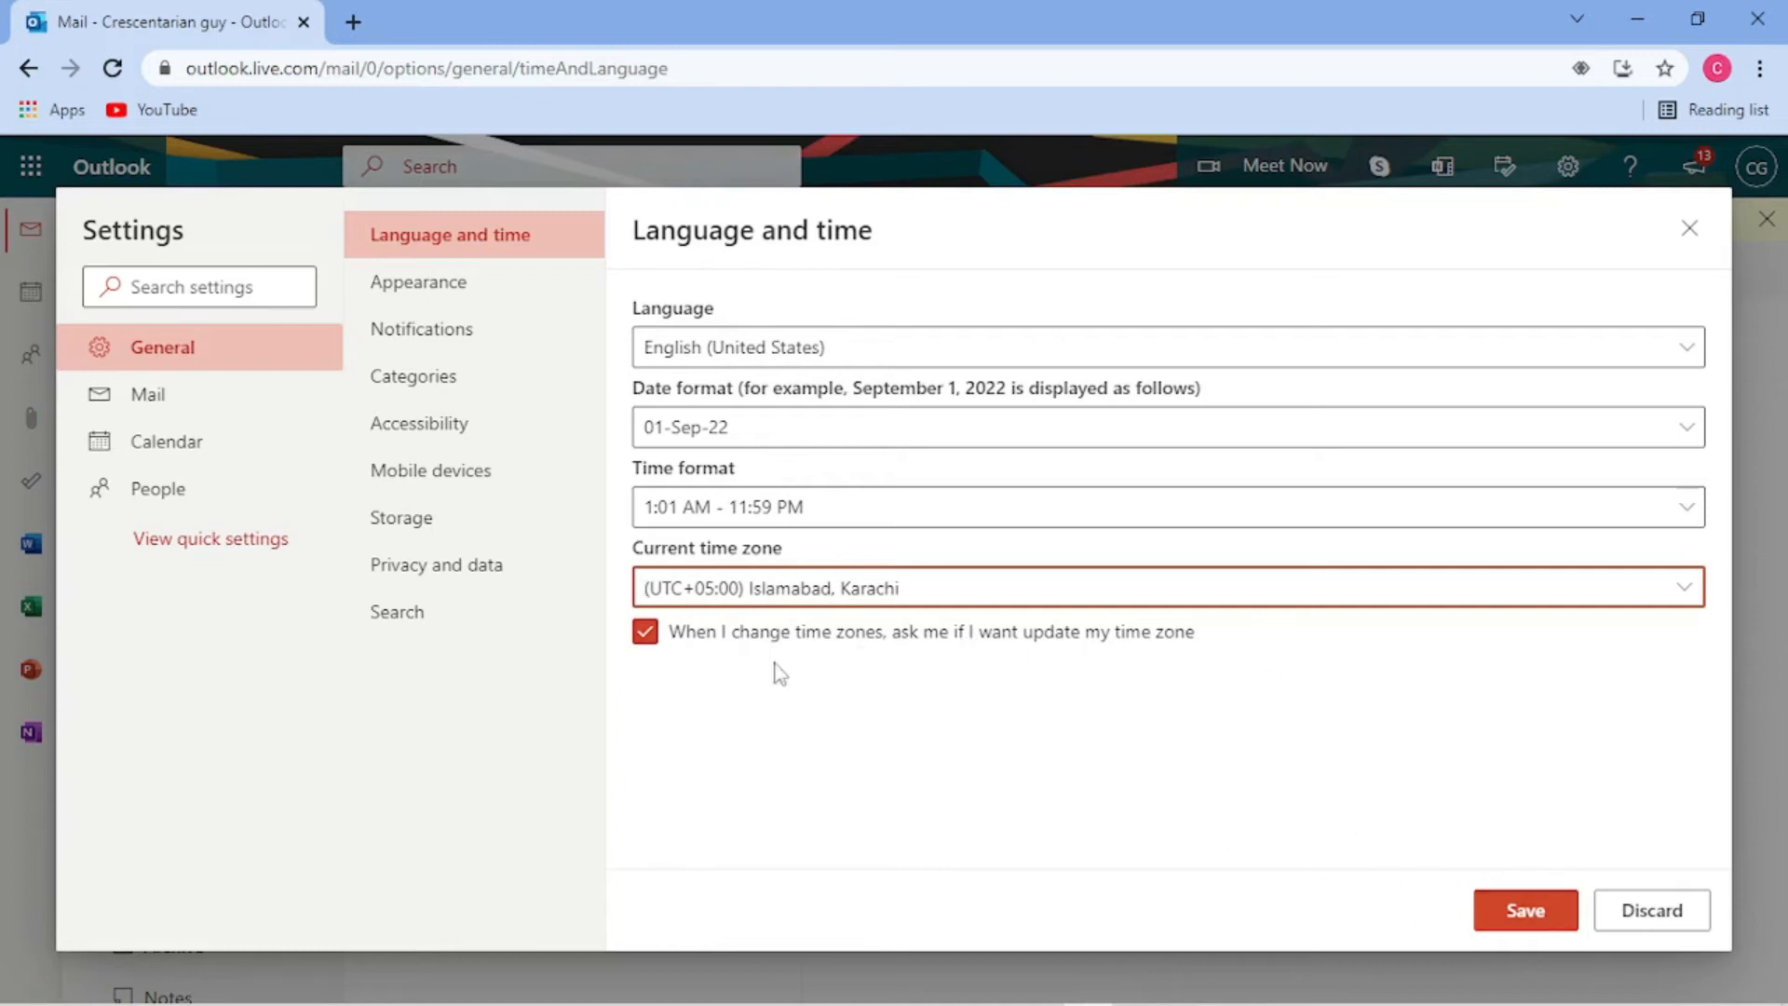
pyautogui.click(459, 296)
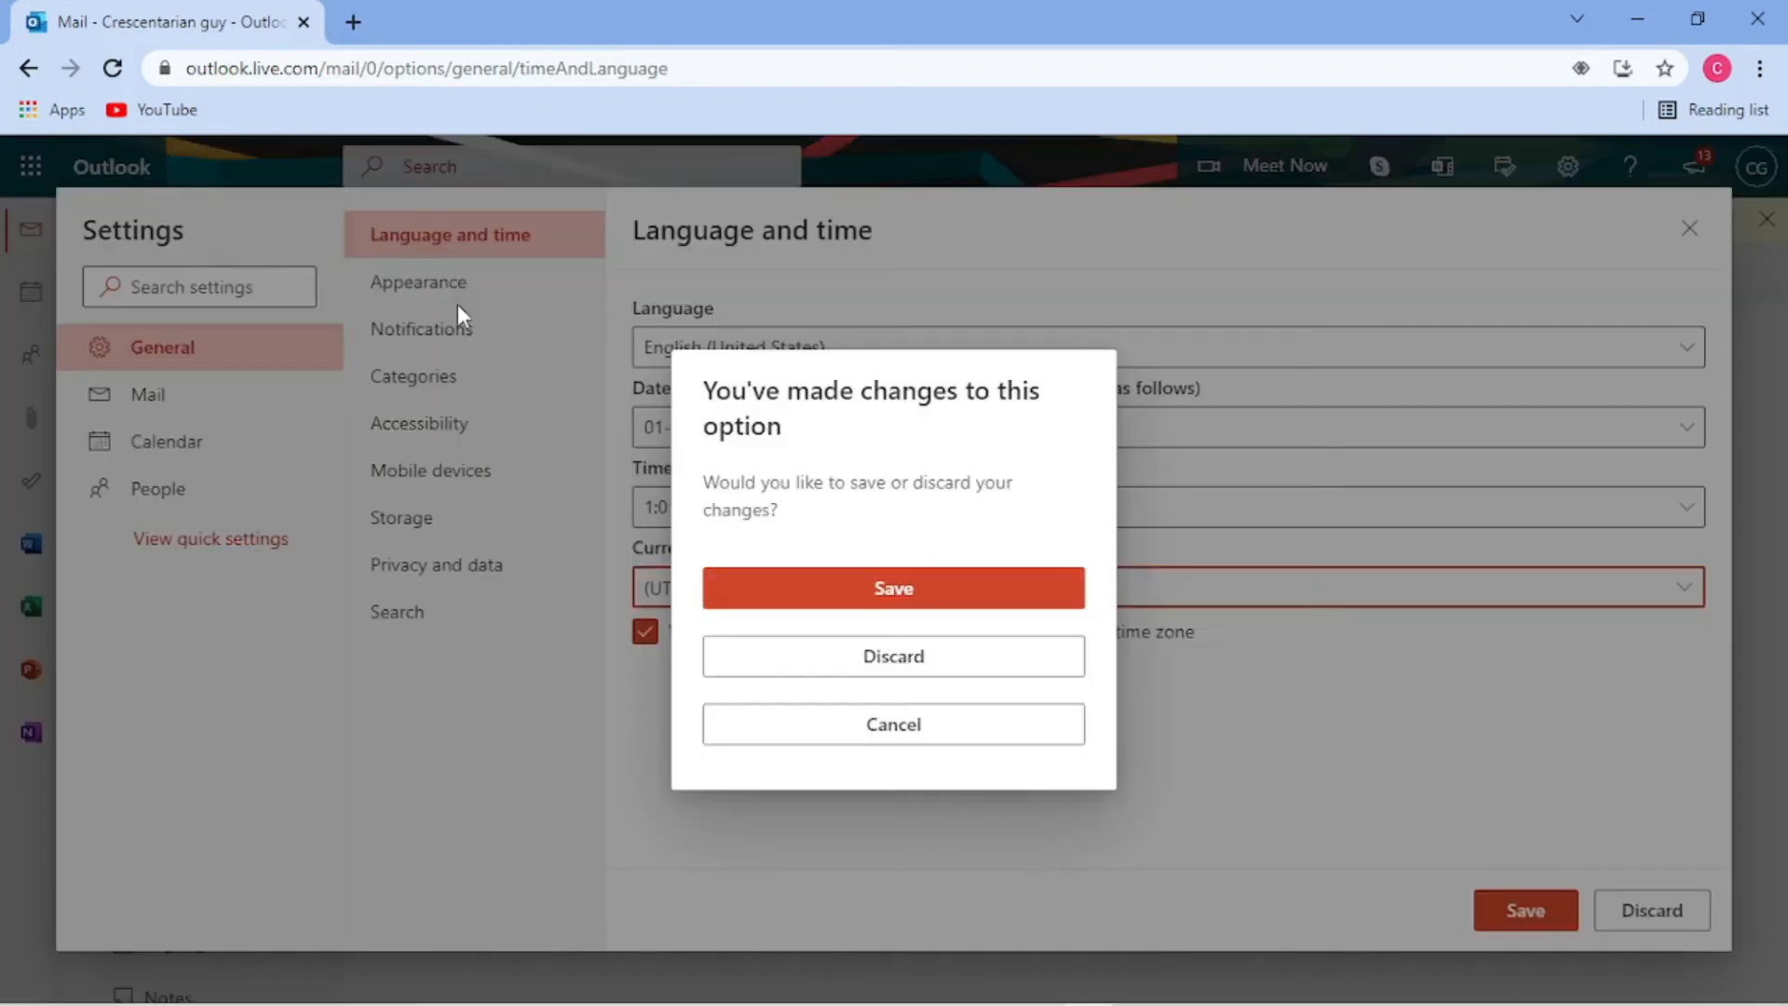
pyautogui.click(894, 607)
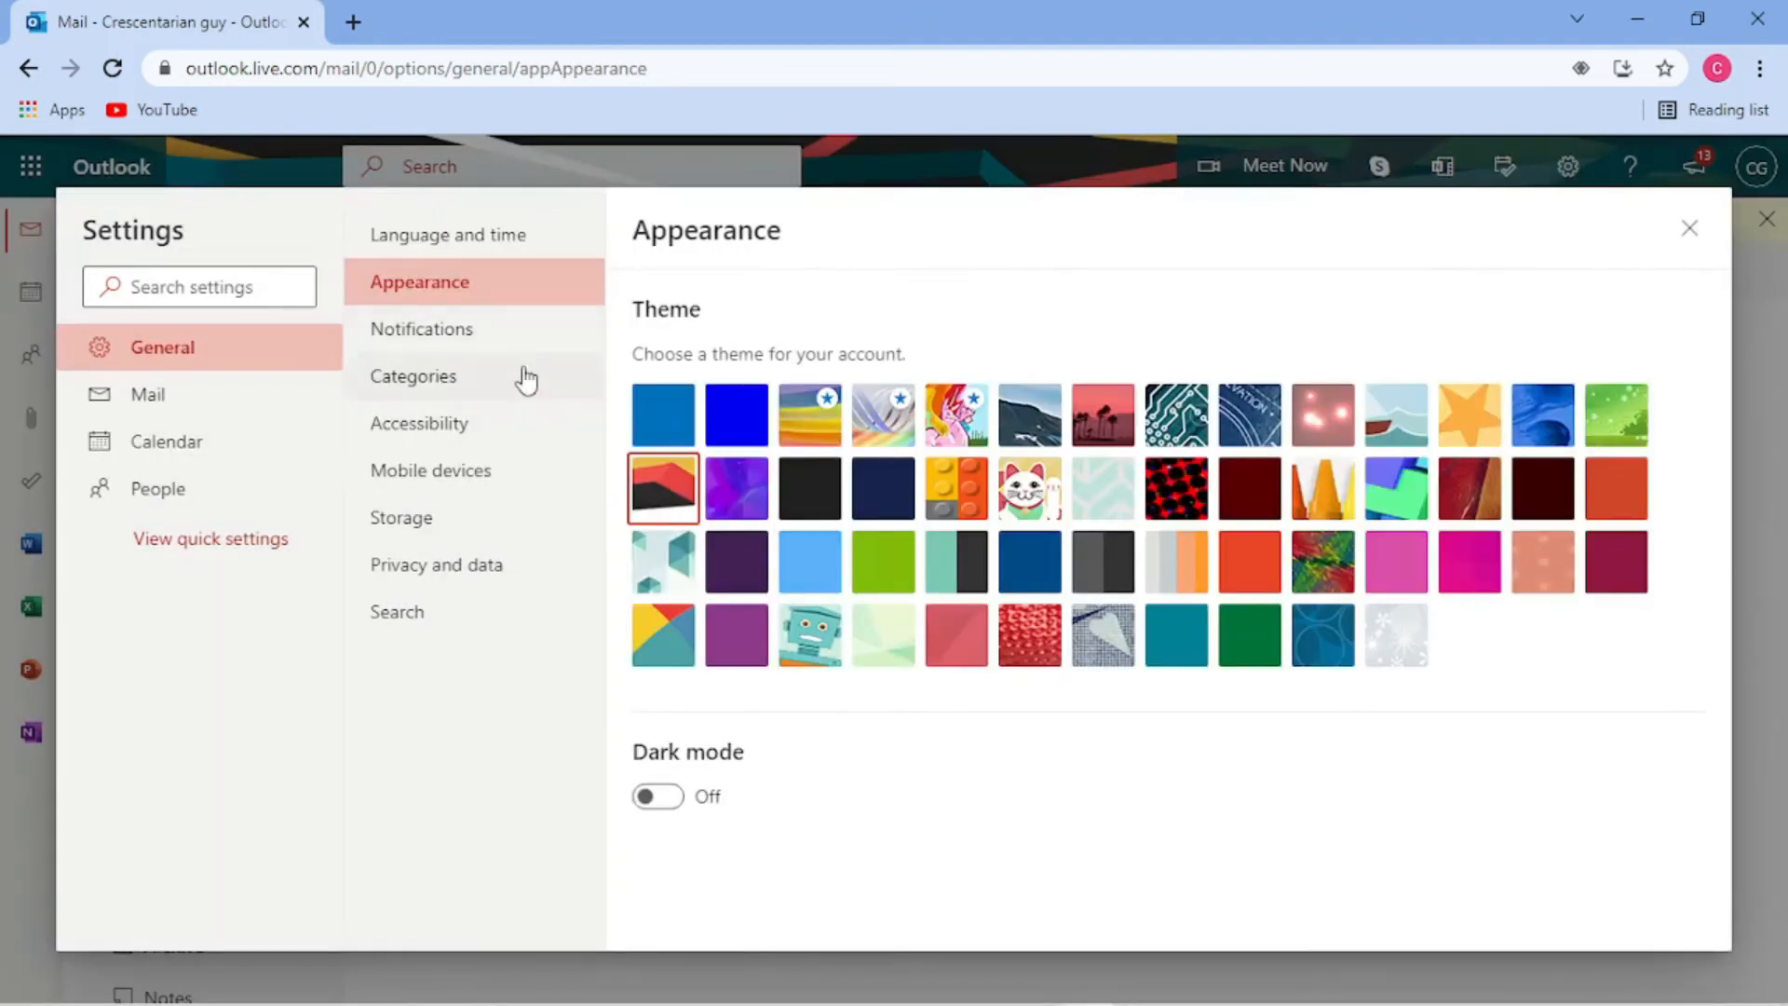
# - Turn on the new-message sound and desktop notifications, allow browser permission, and save
pyautogui.click(495, 341)
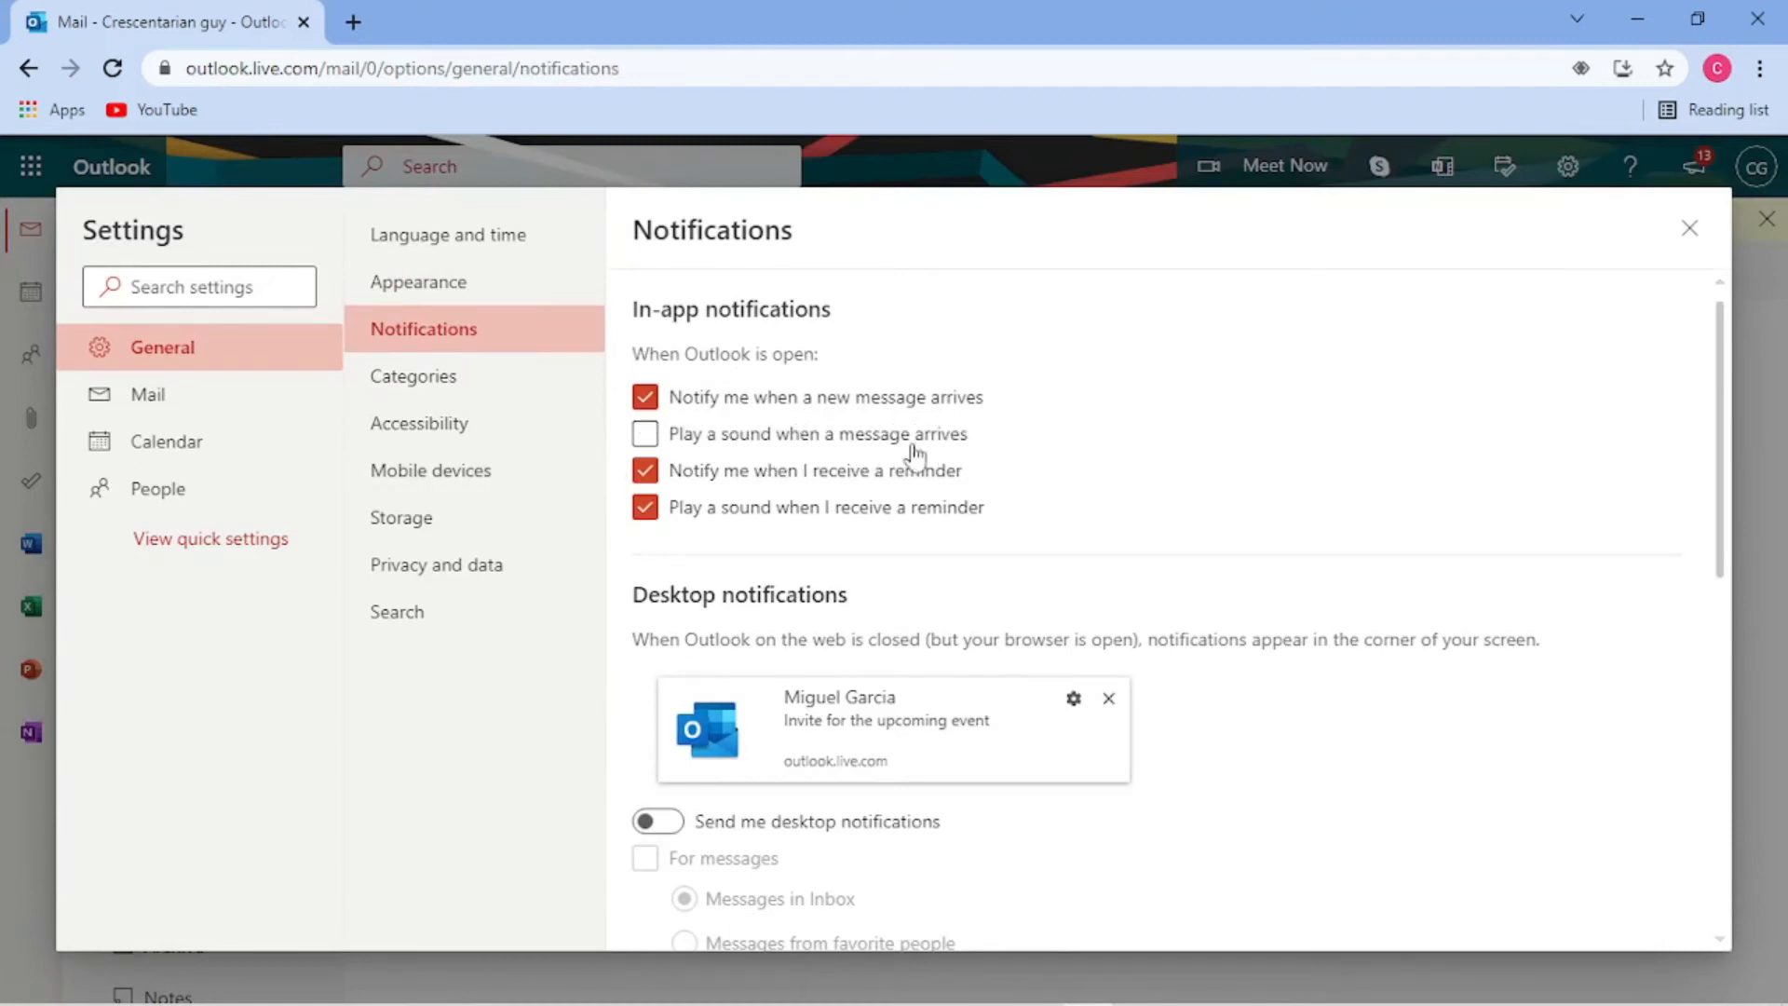
pyautogui.click(644, 434)
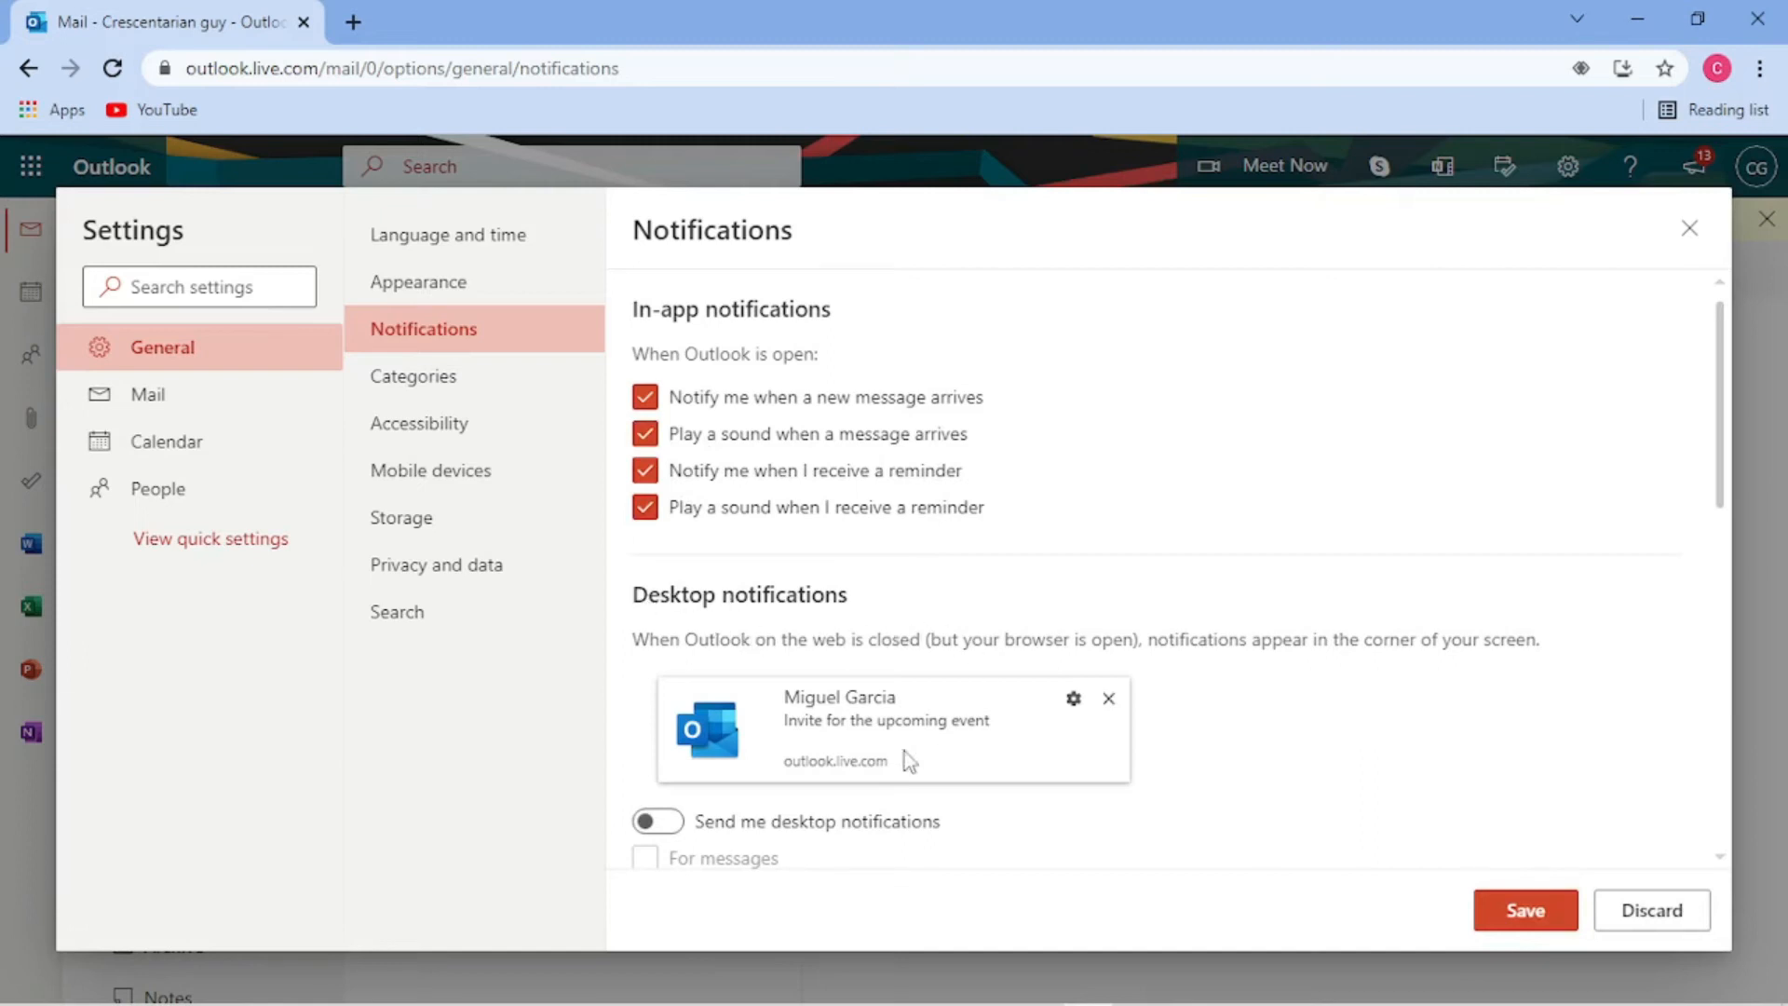
pyautogui.click(652, 823)
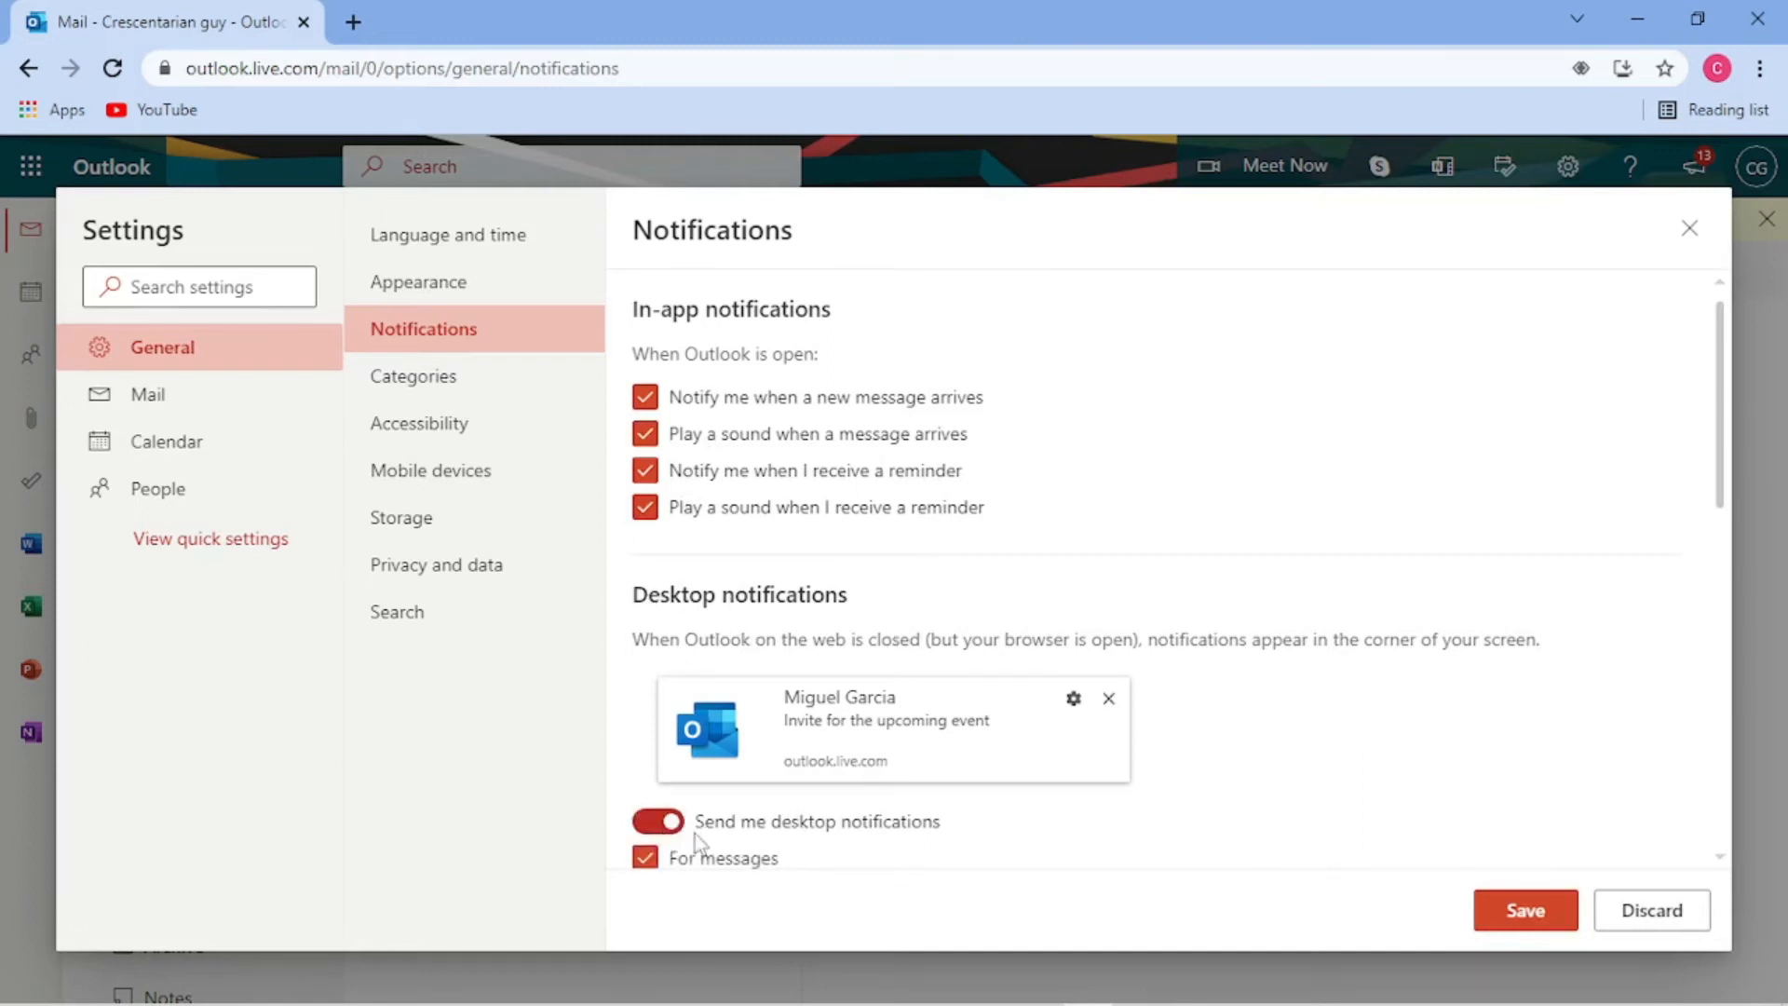
pyautogui.click(389, 220)
pyautogui.moveTo(1725, 410); pyautogui.dragTo(1713, 574)
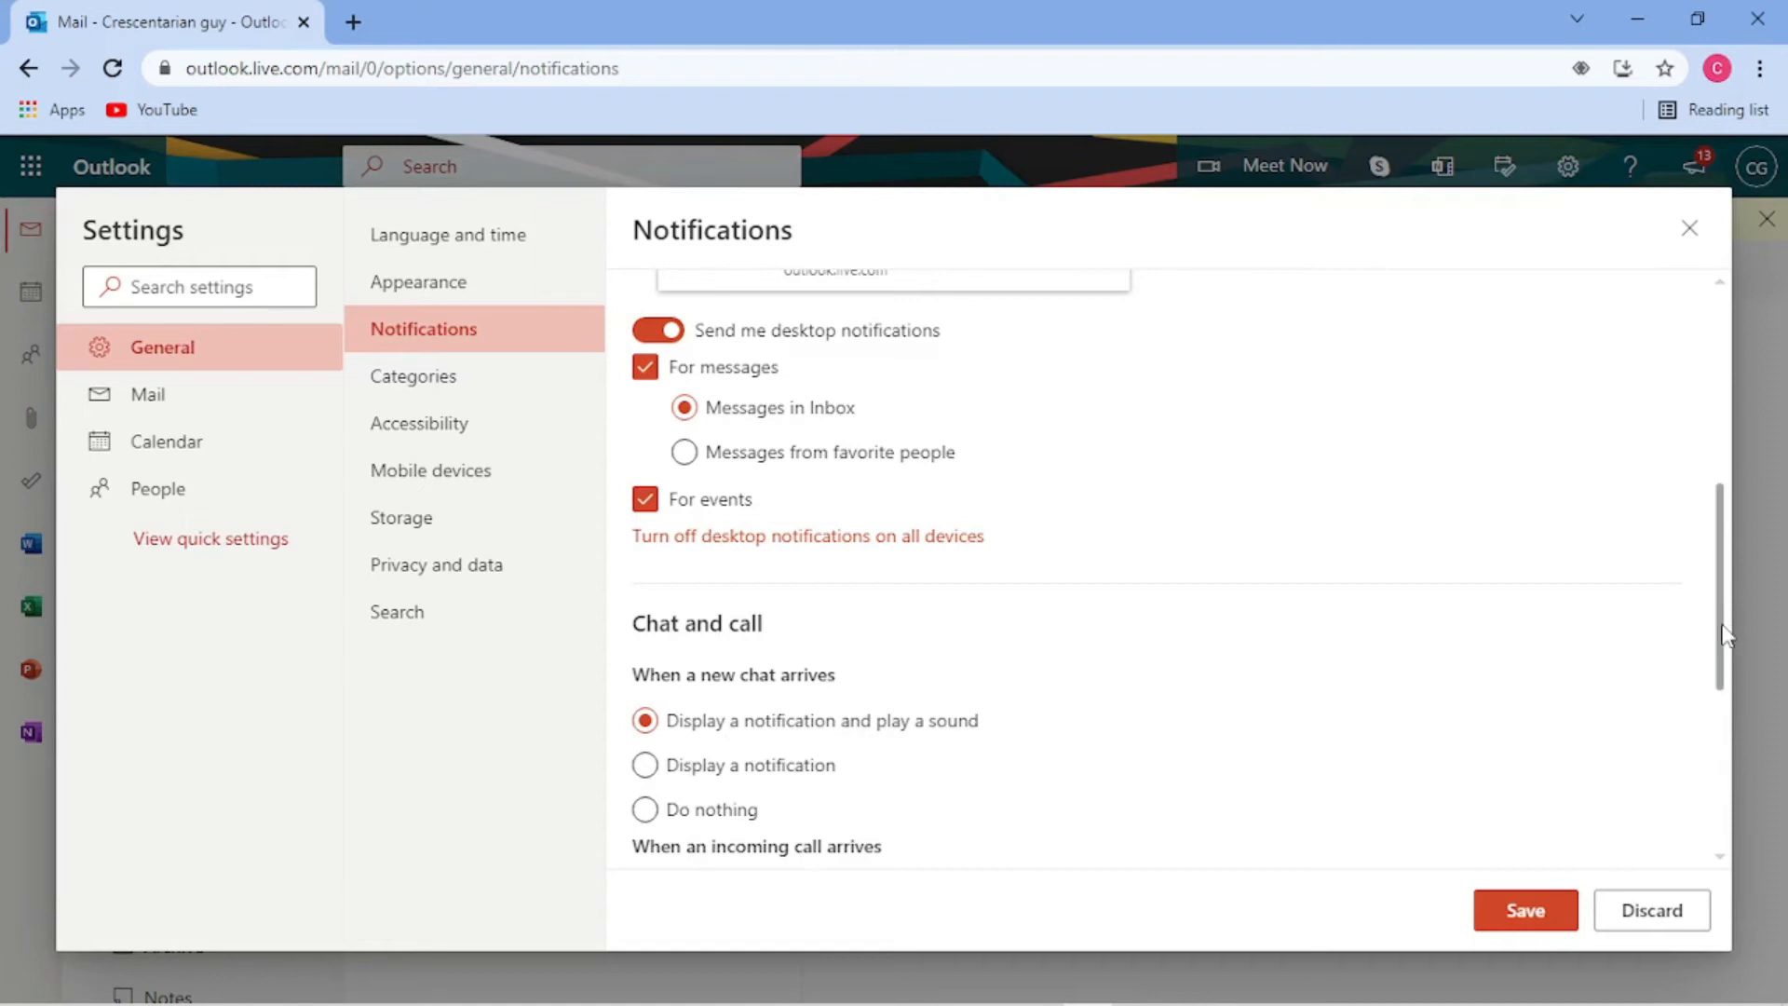
pyautogui.scroll(-3, 1725, 626)
pyautogui.scroll(-2, 1742, 734)
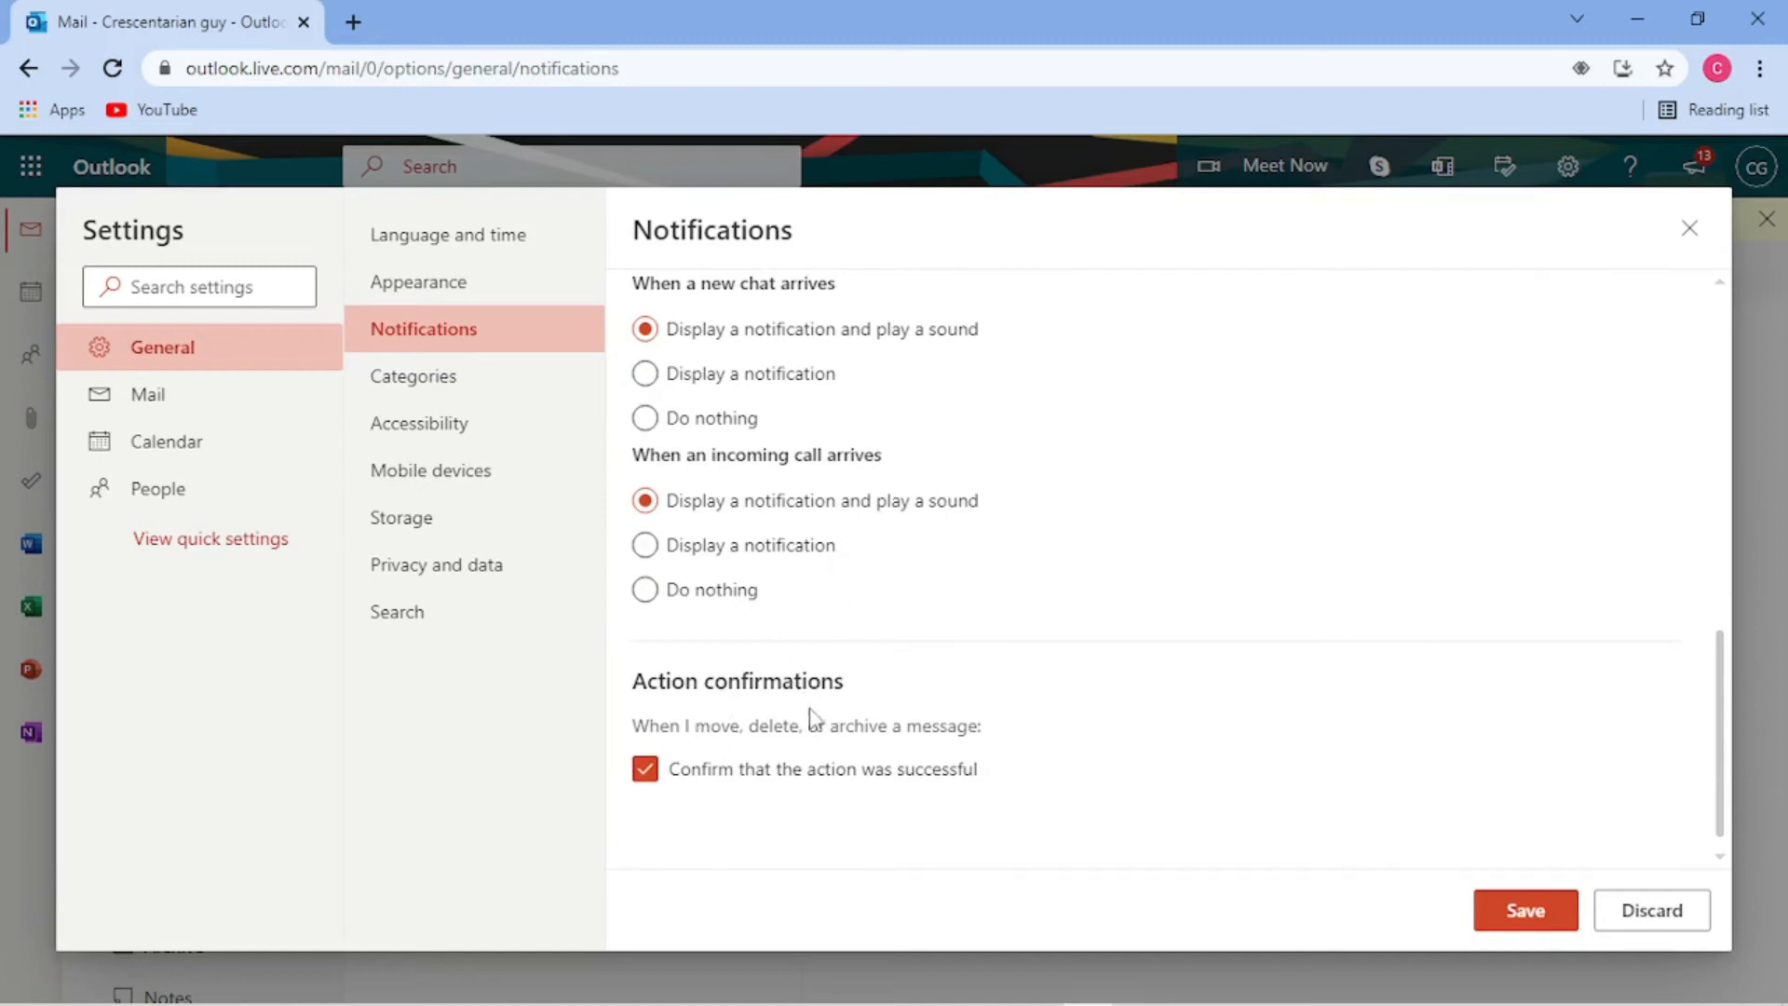
pyautogui.click(1524, 911)
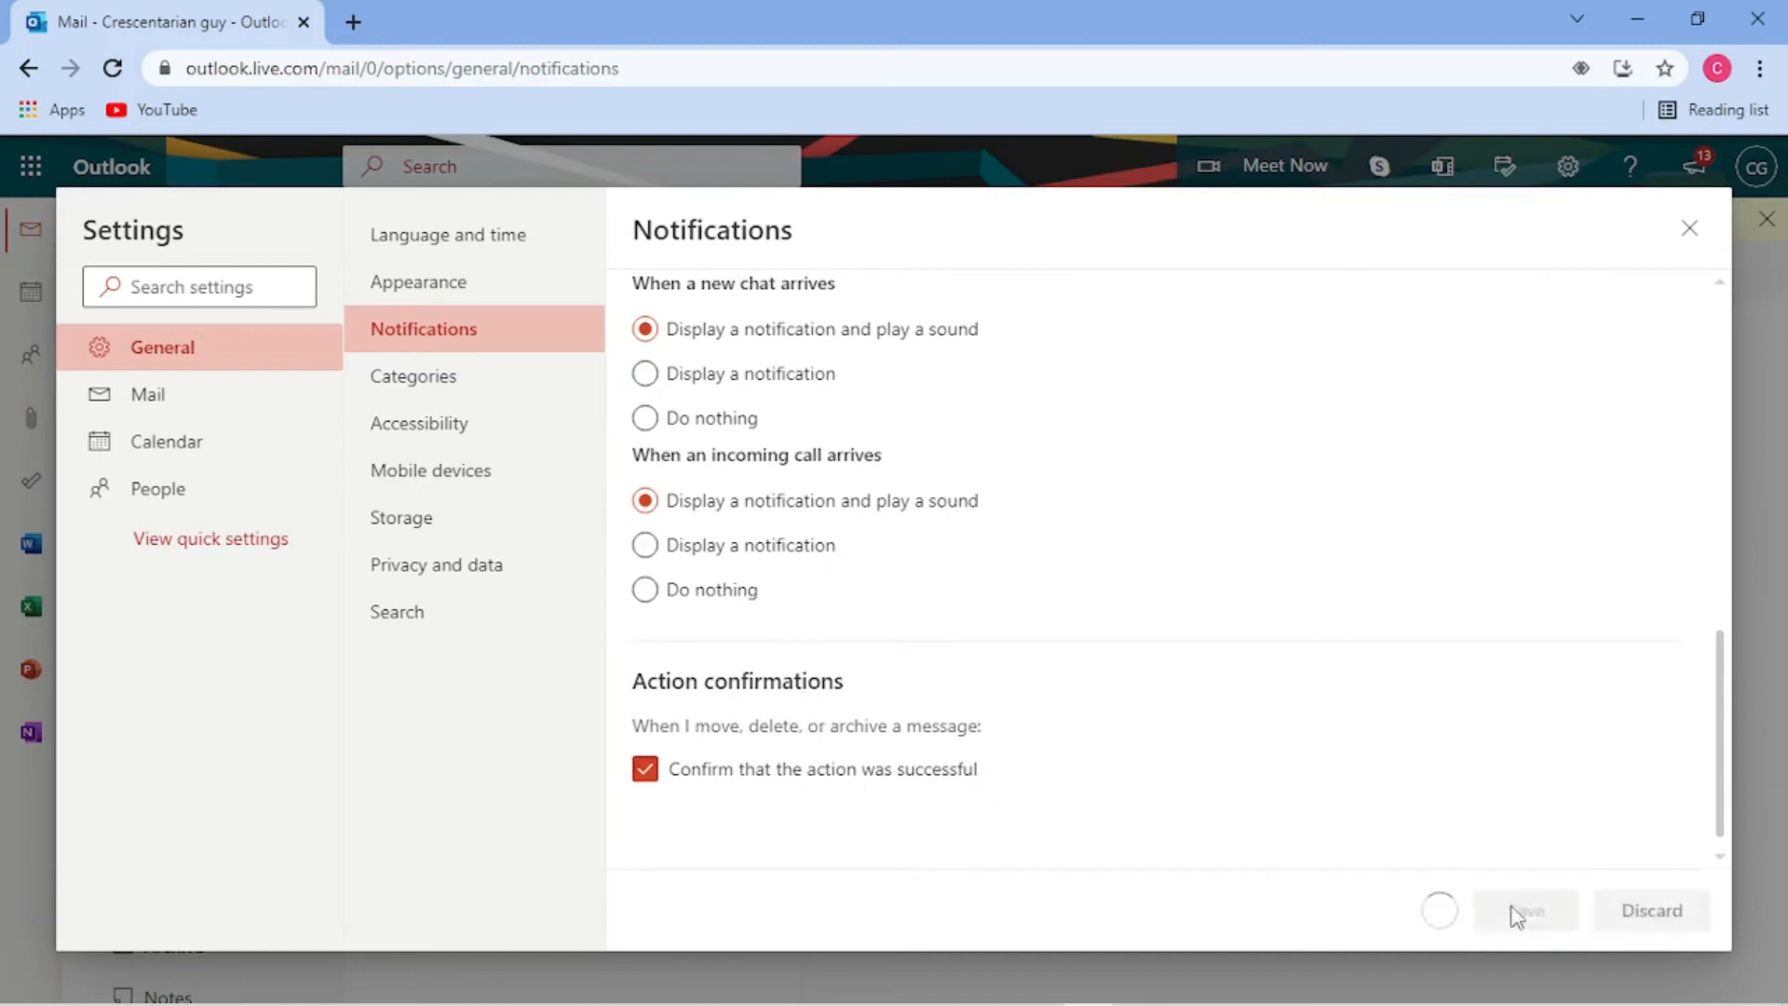
pyautogui.click(450, 384)
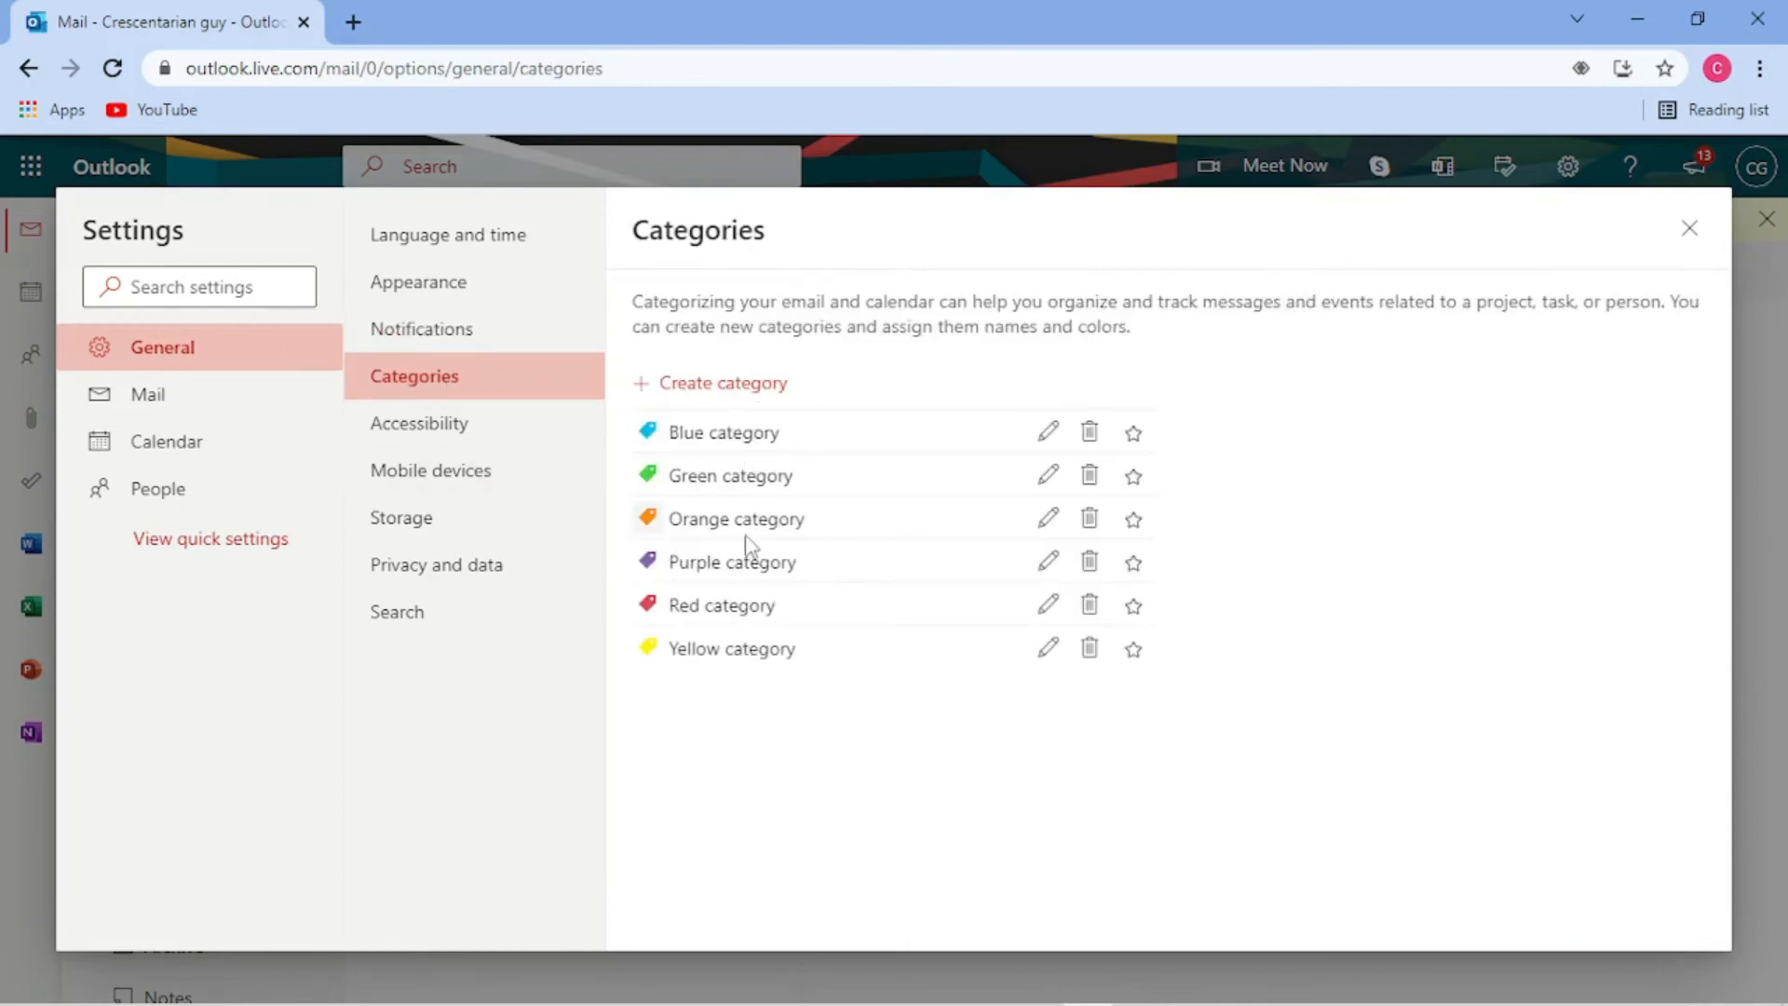
# - In Accessibility, keep error notifications onscreen until dismissed, then view Mobile devices settings
pyautogui.click(424, 434)
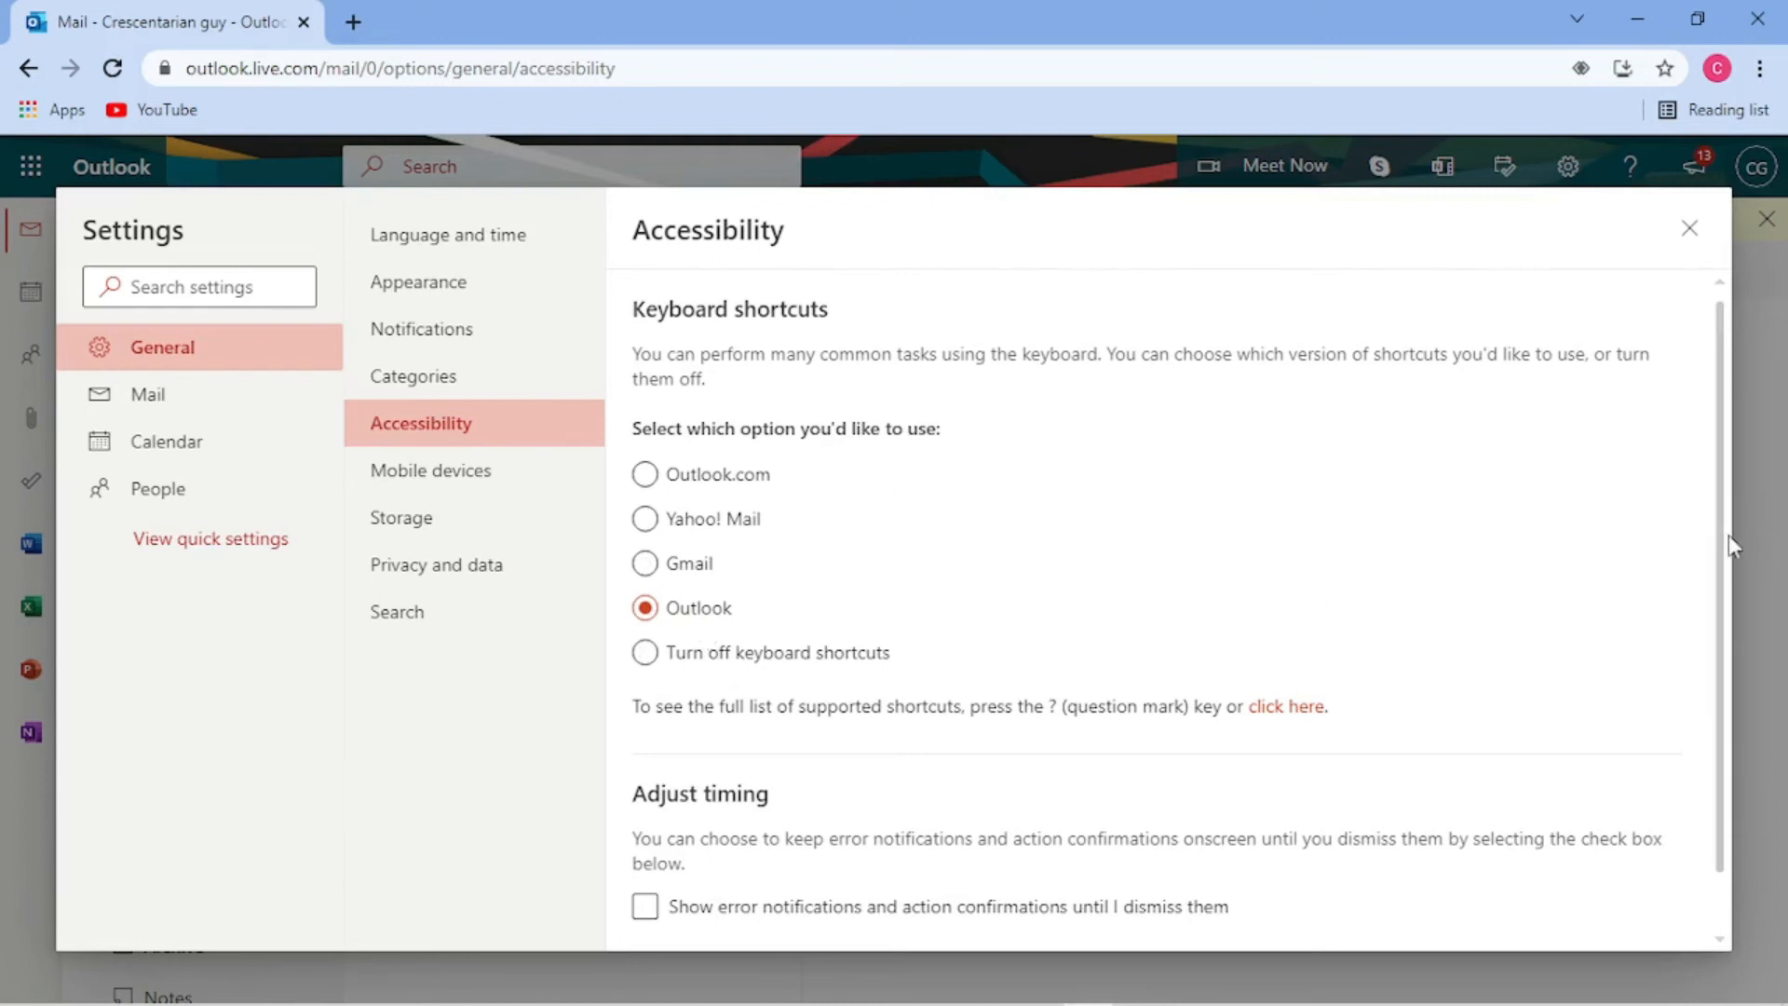
pyautogui.moveTo(1728, 550); pyautogui.dragTo(1747, 609)
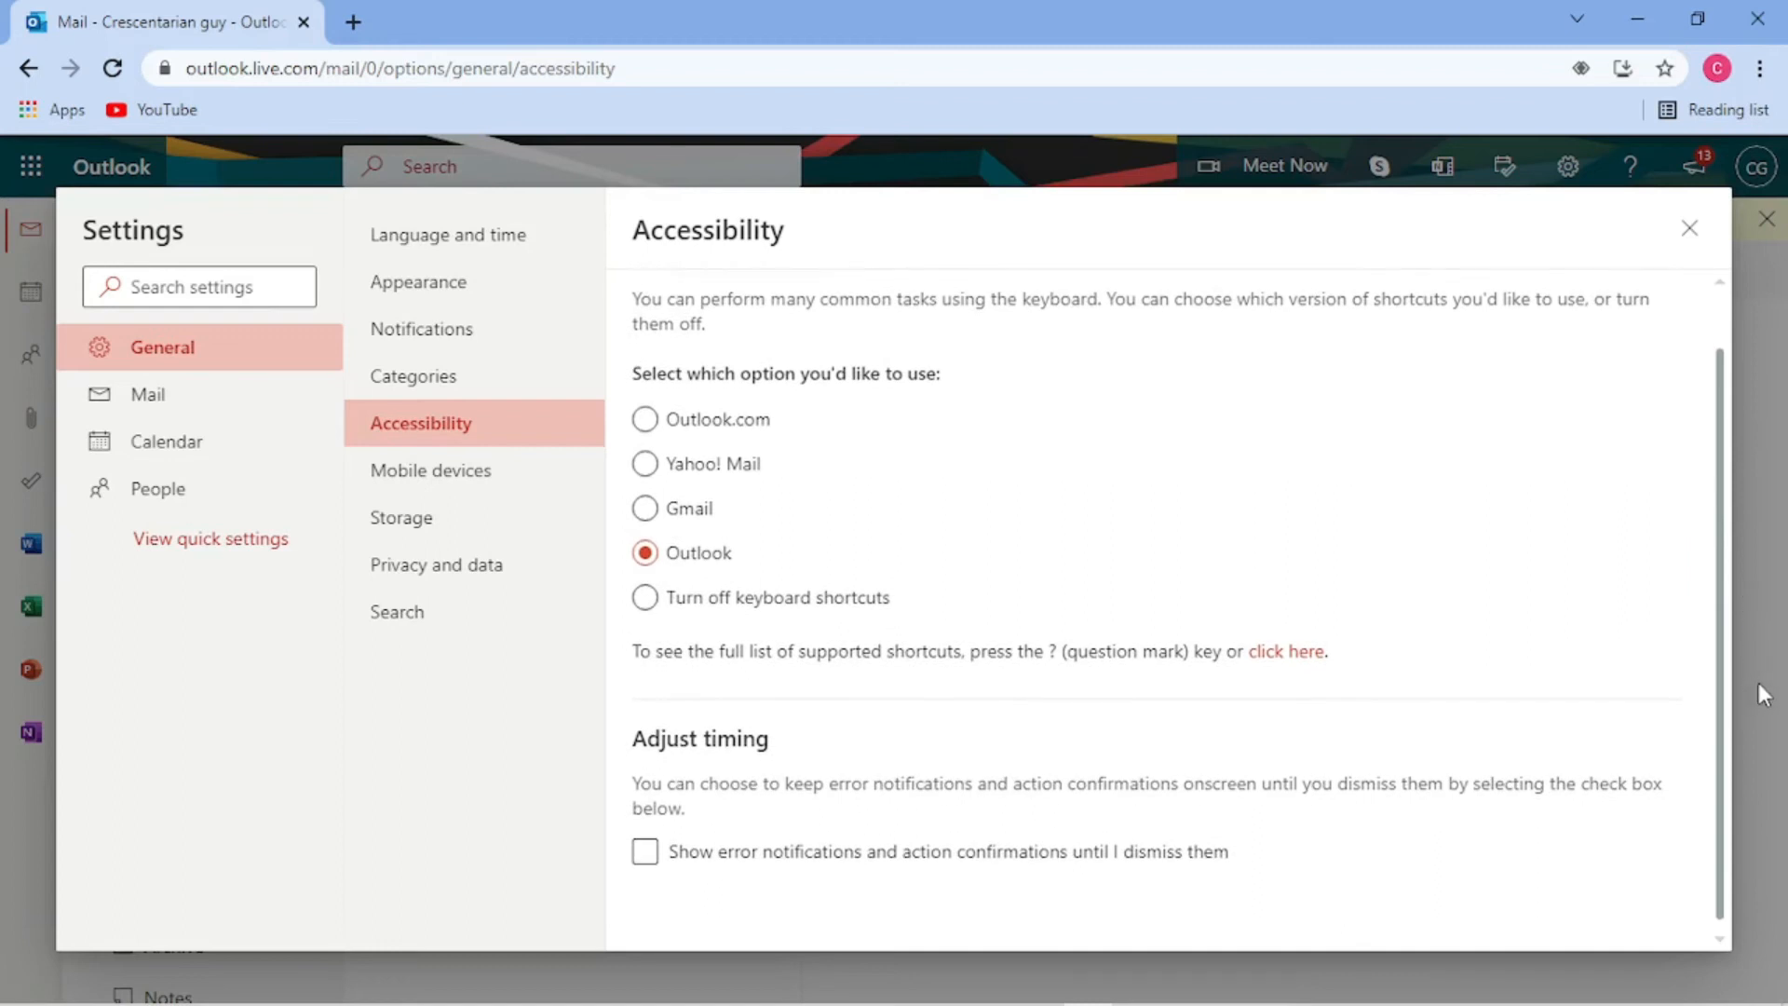
pyautogui.click(658, 829)
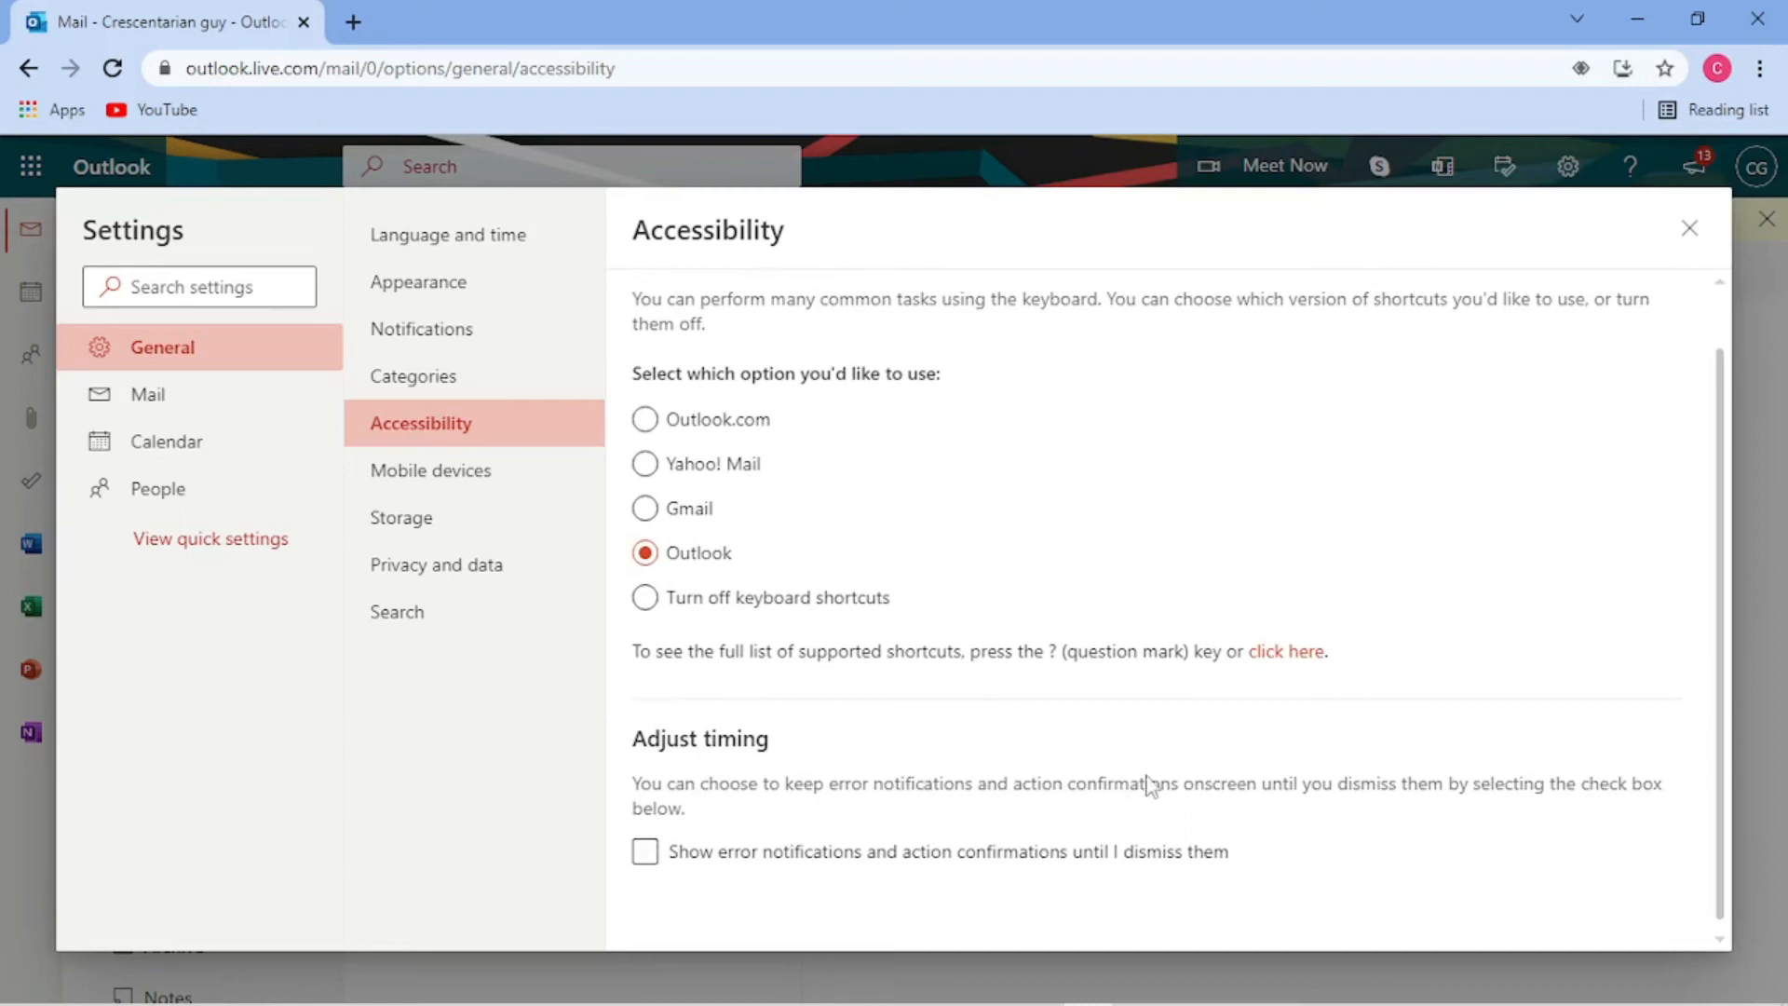
pyautogui.click(461, 480)
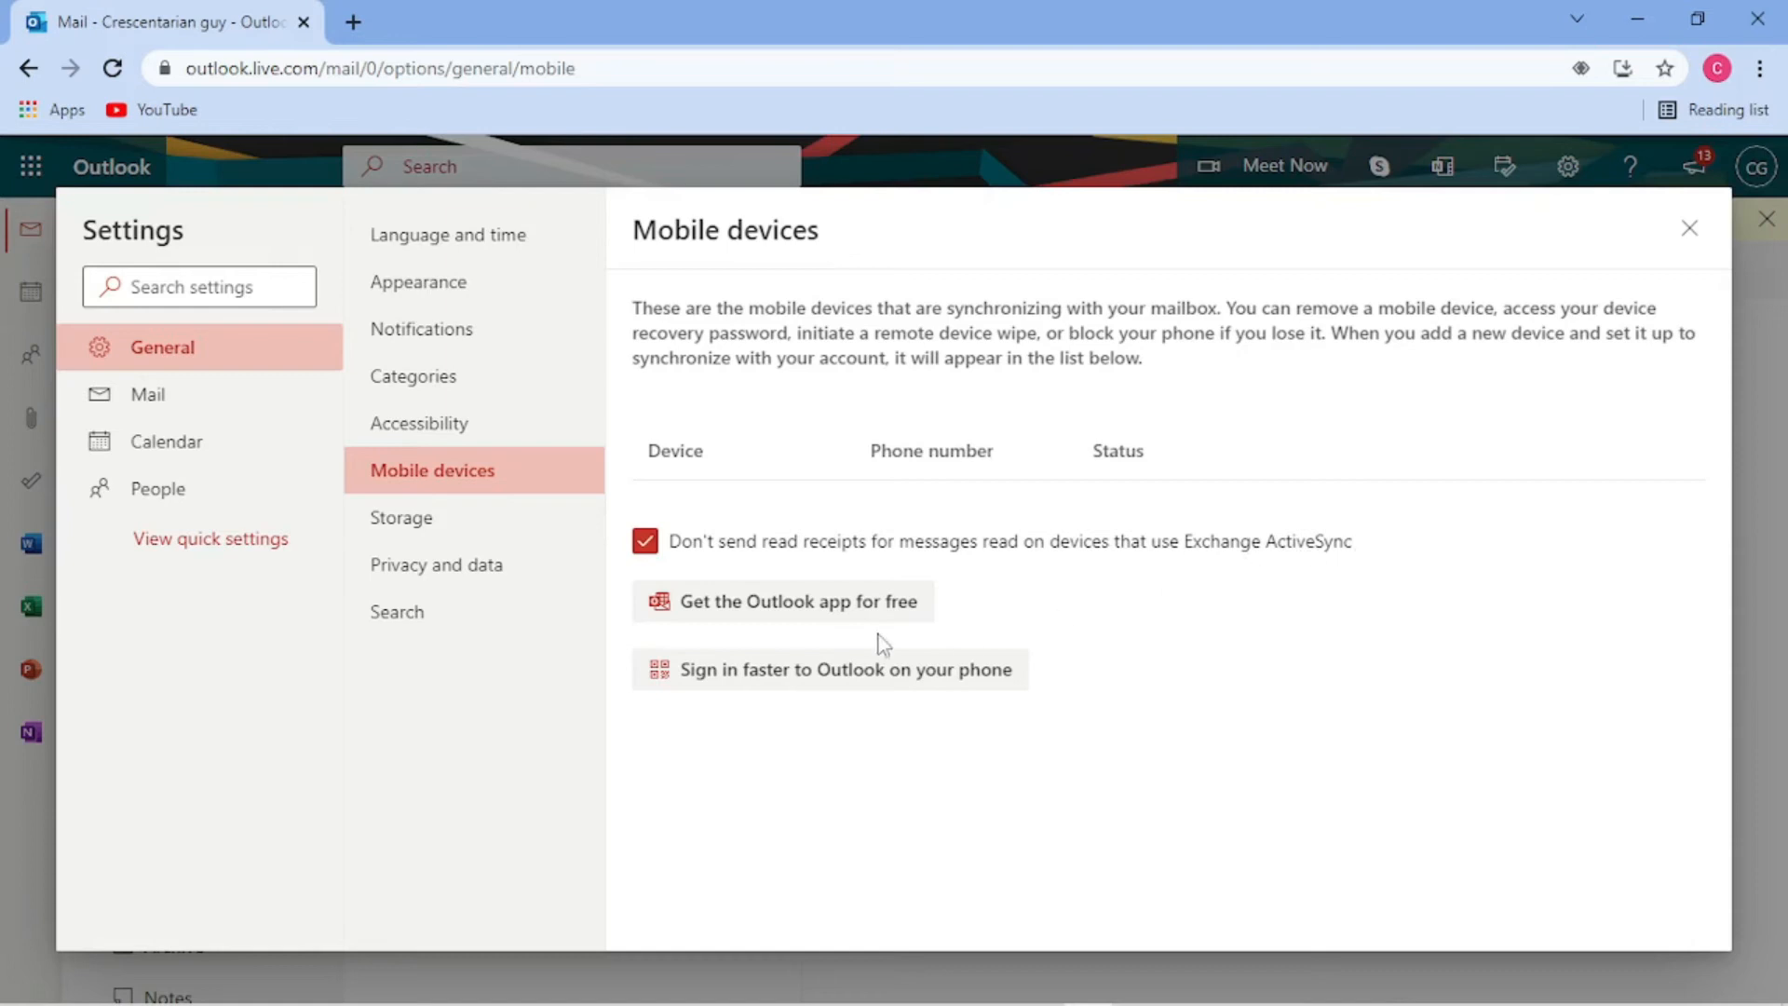
# - Look through the Storage, Privacy and data, and Search settings, then switch to Mail settings
pyautogui.click(419, 517)
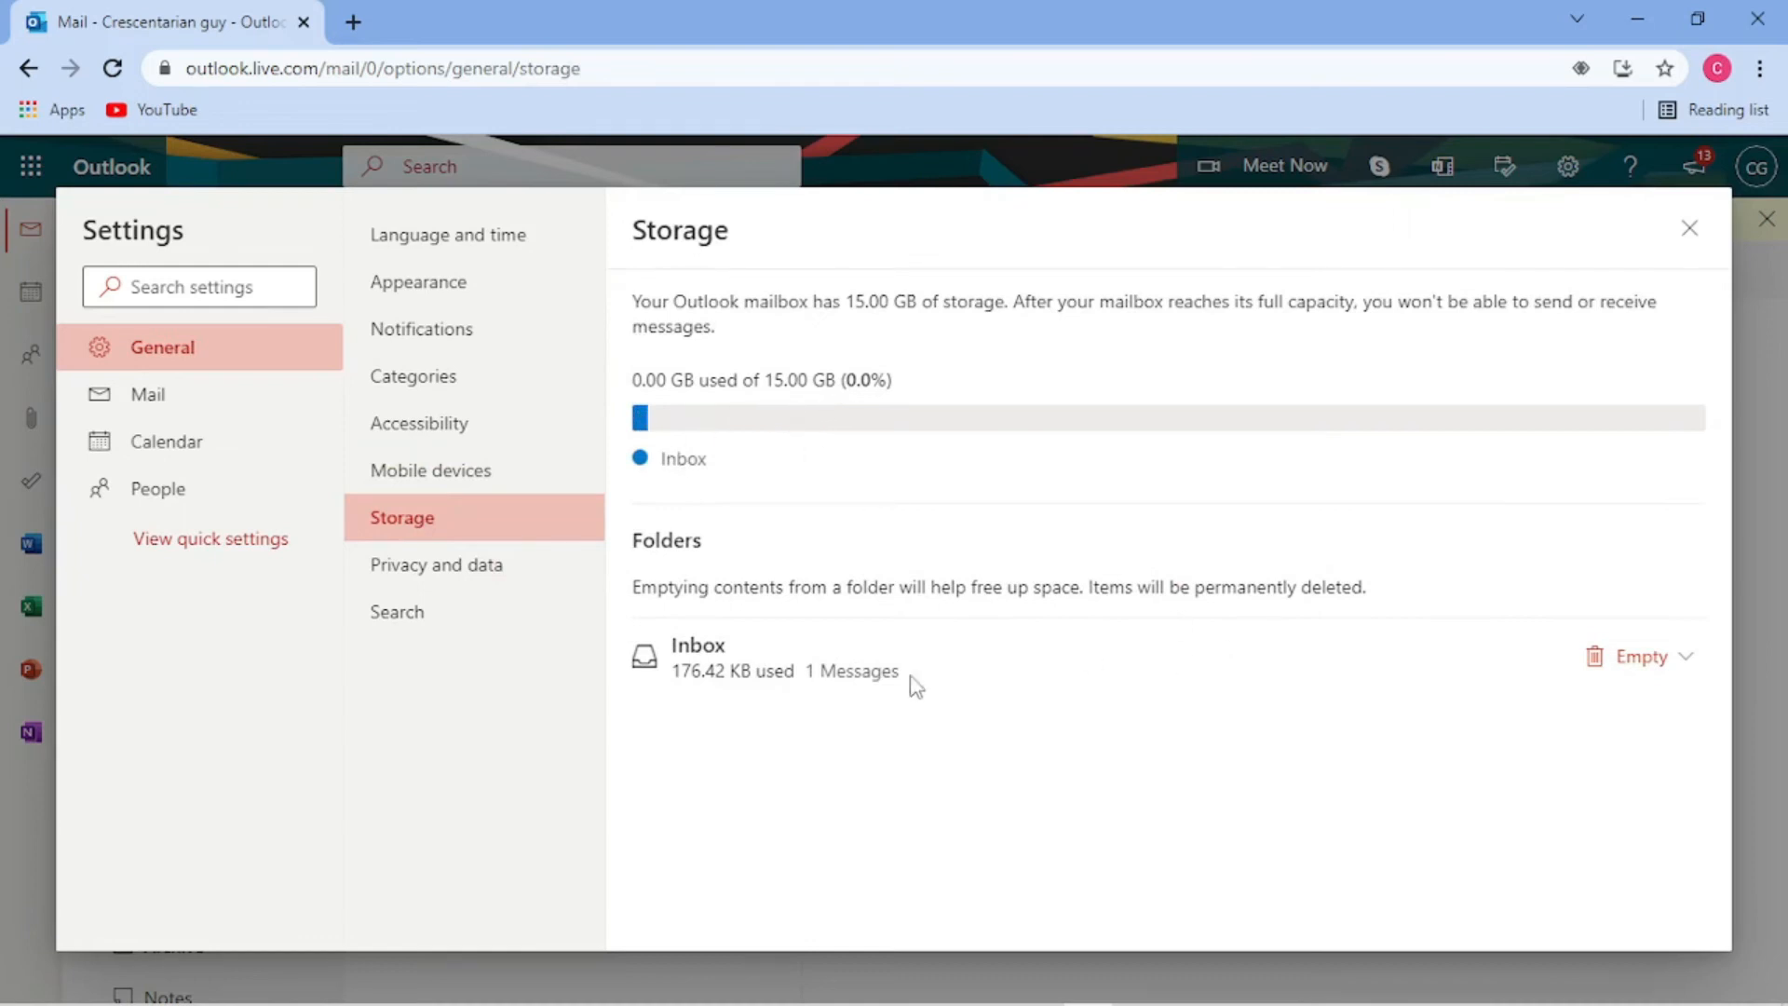
pyautogui.click(498, 568)
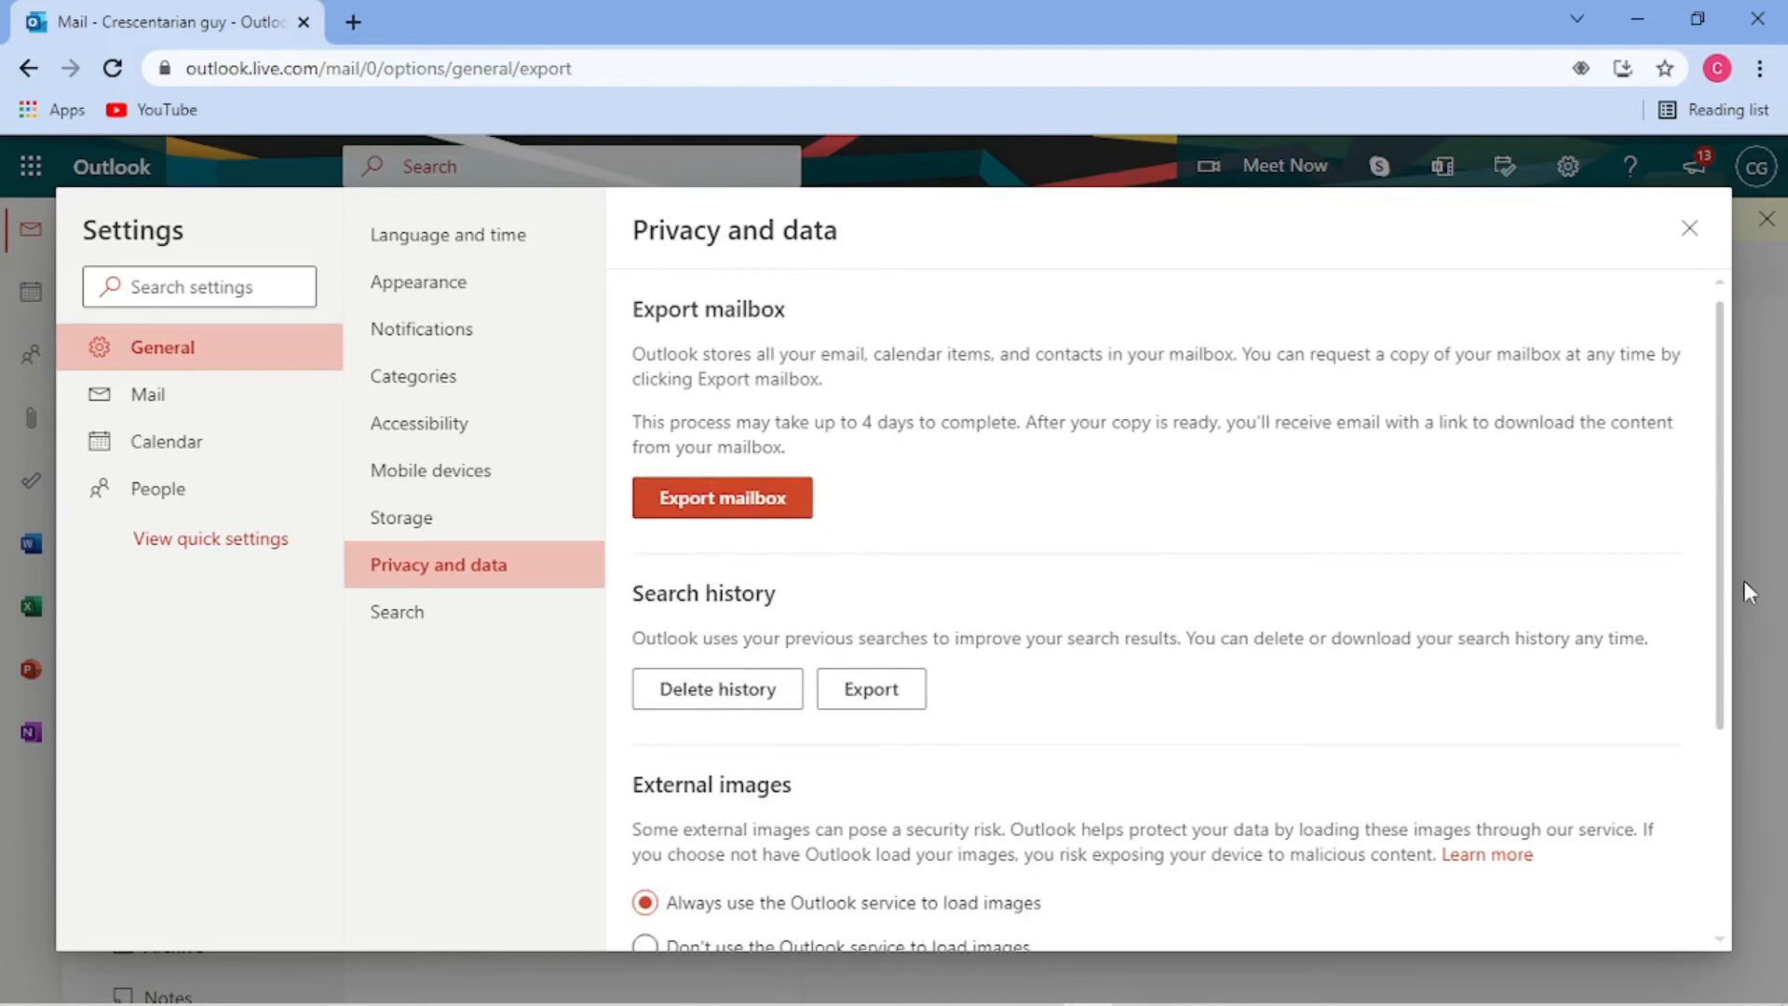
pyautogui.moveTo(1720, 615); pyautogui.dragTo(1733, 843)
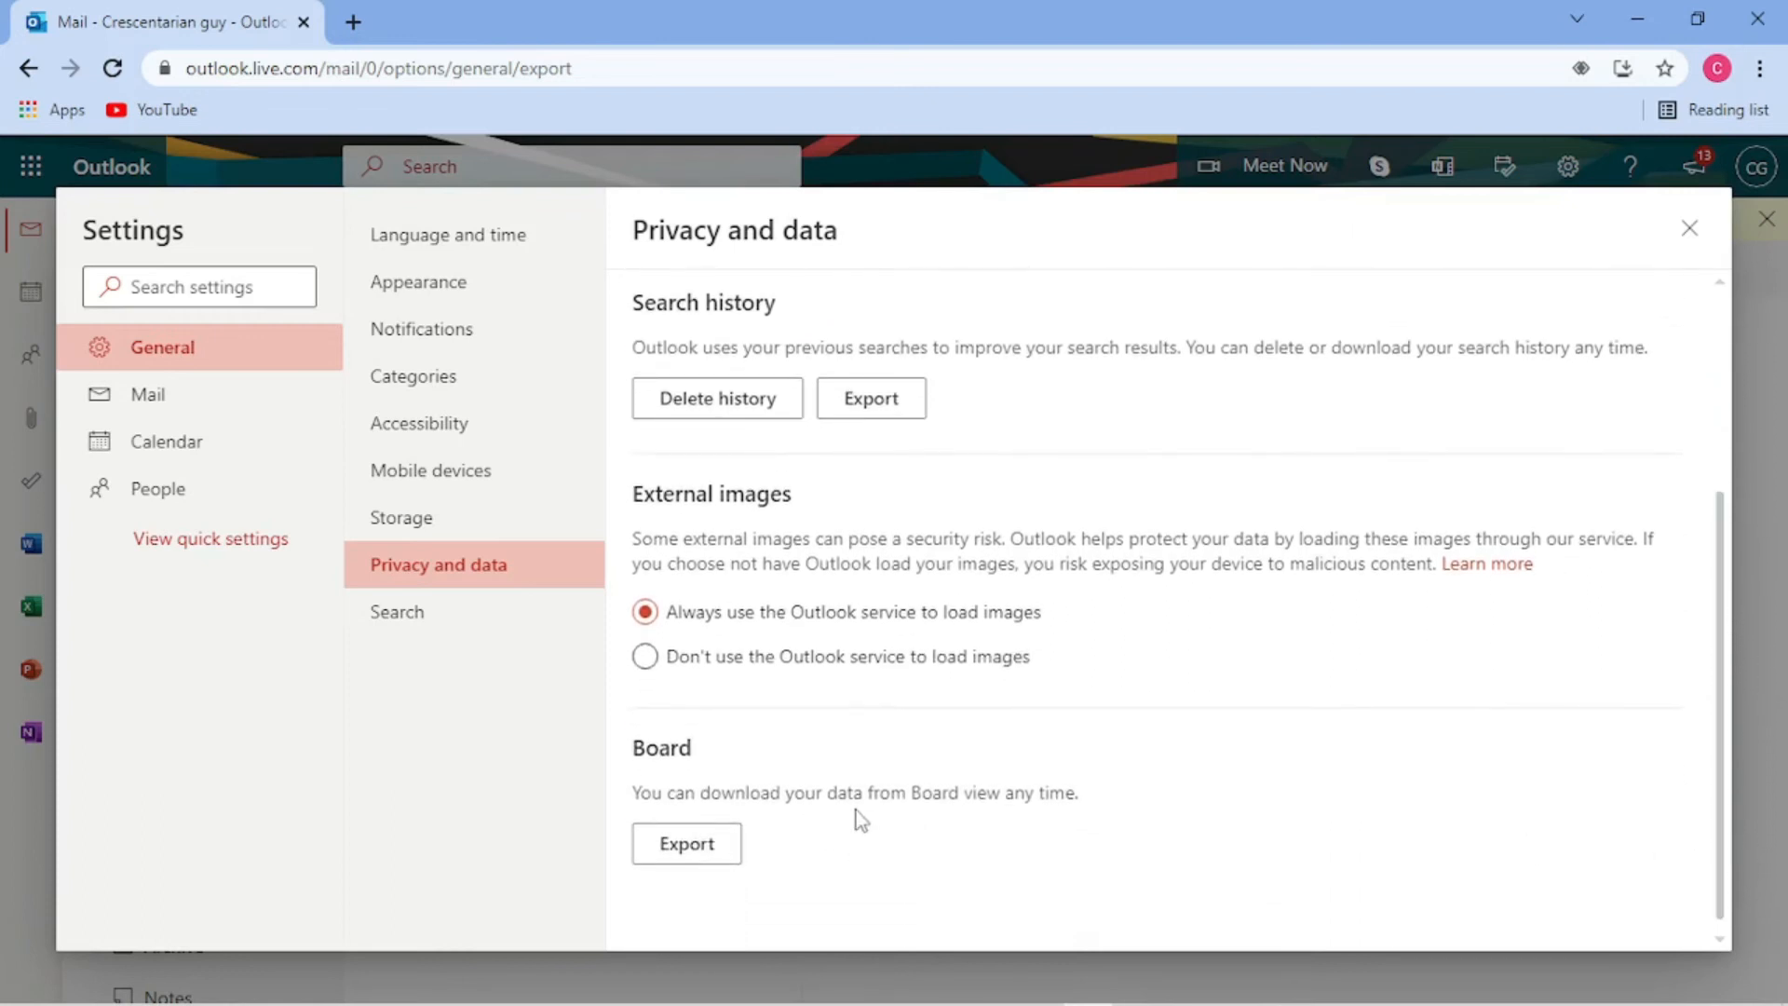
pyautogui.click(504, 638)
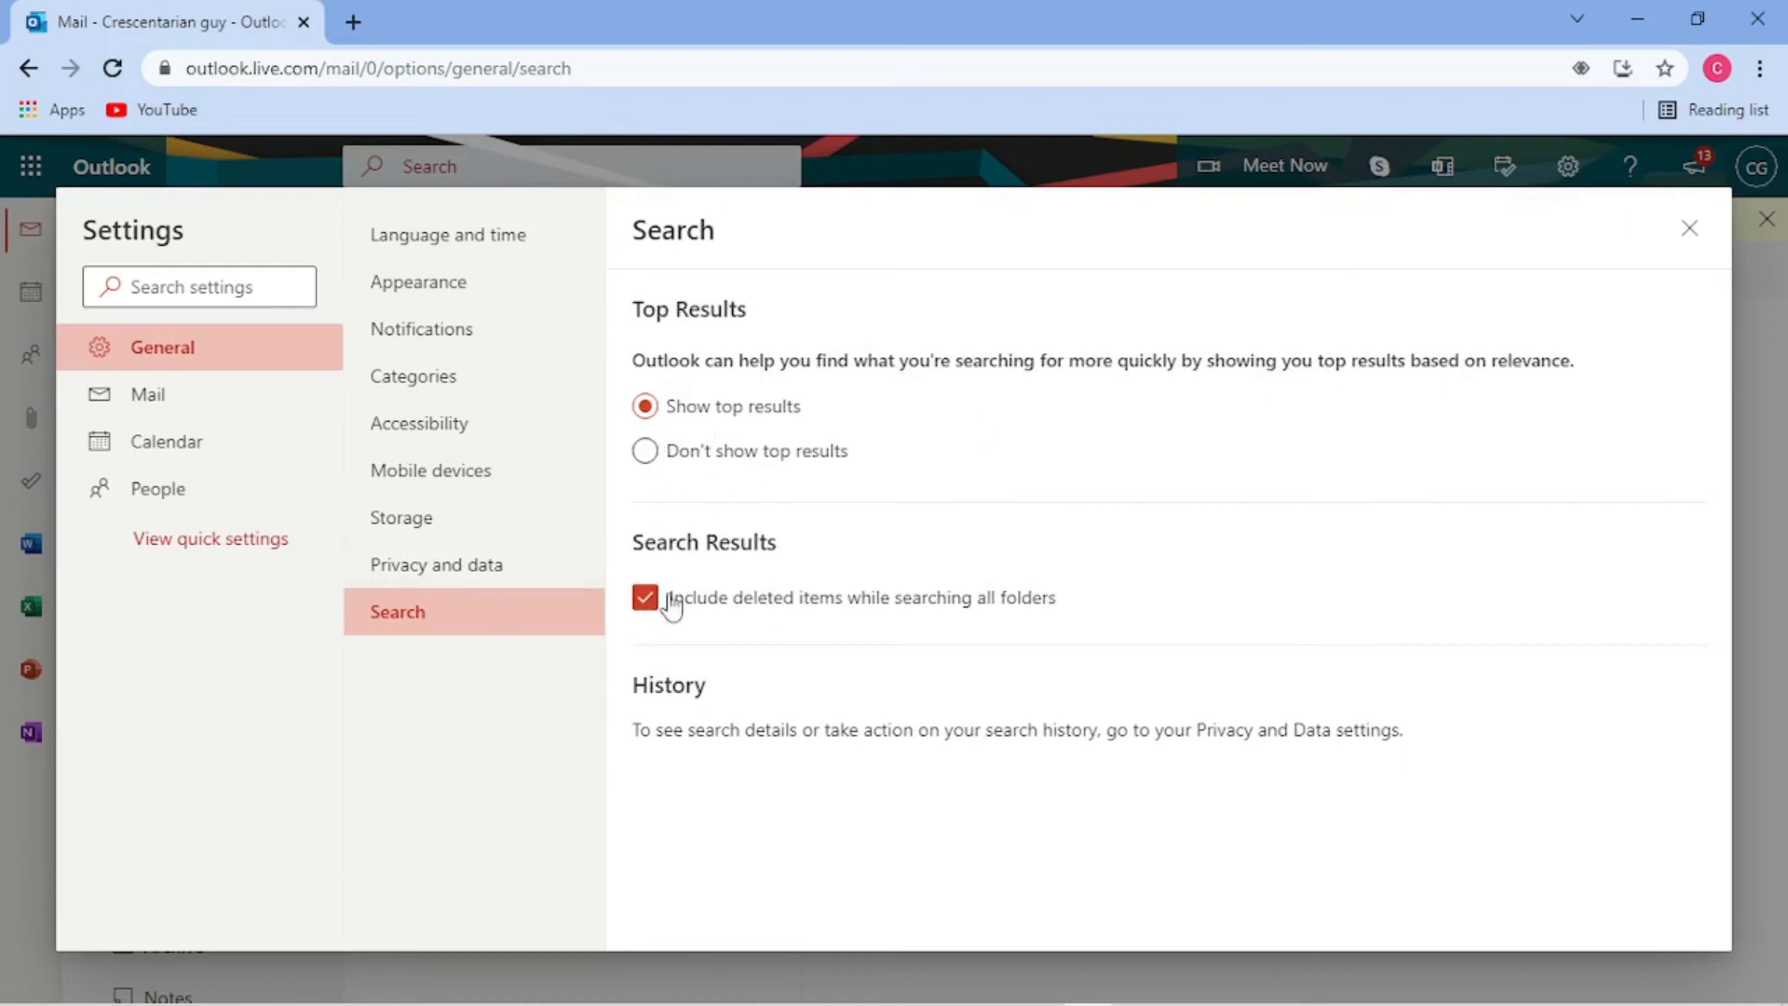
pyautogui.click(177, 393)
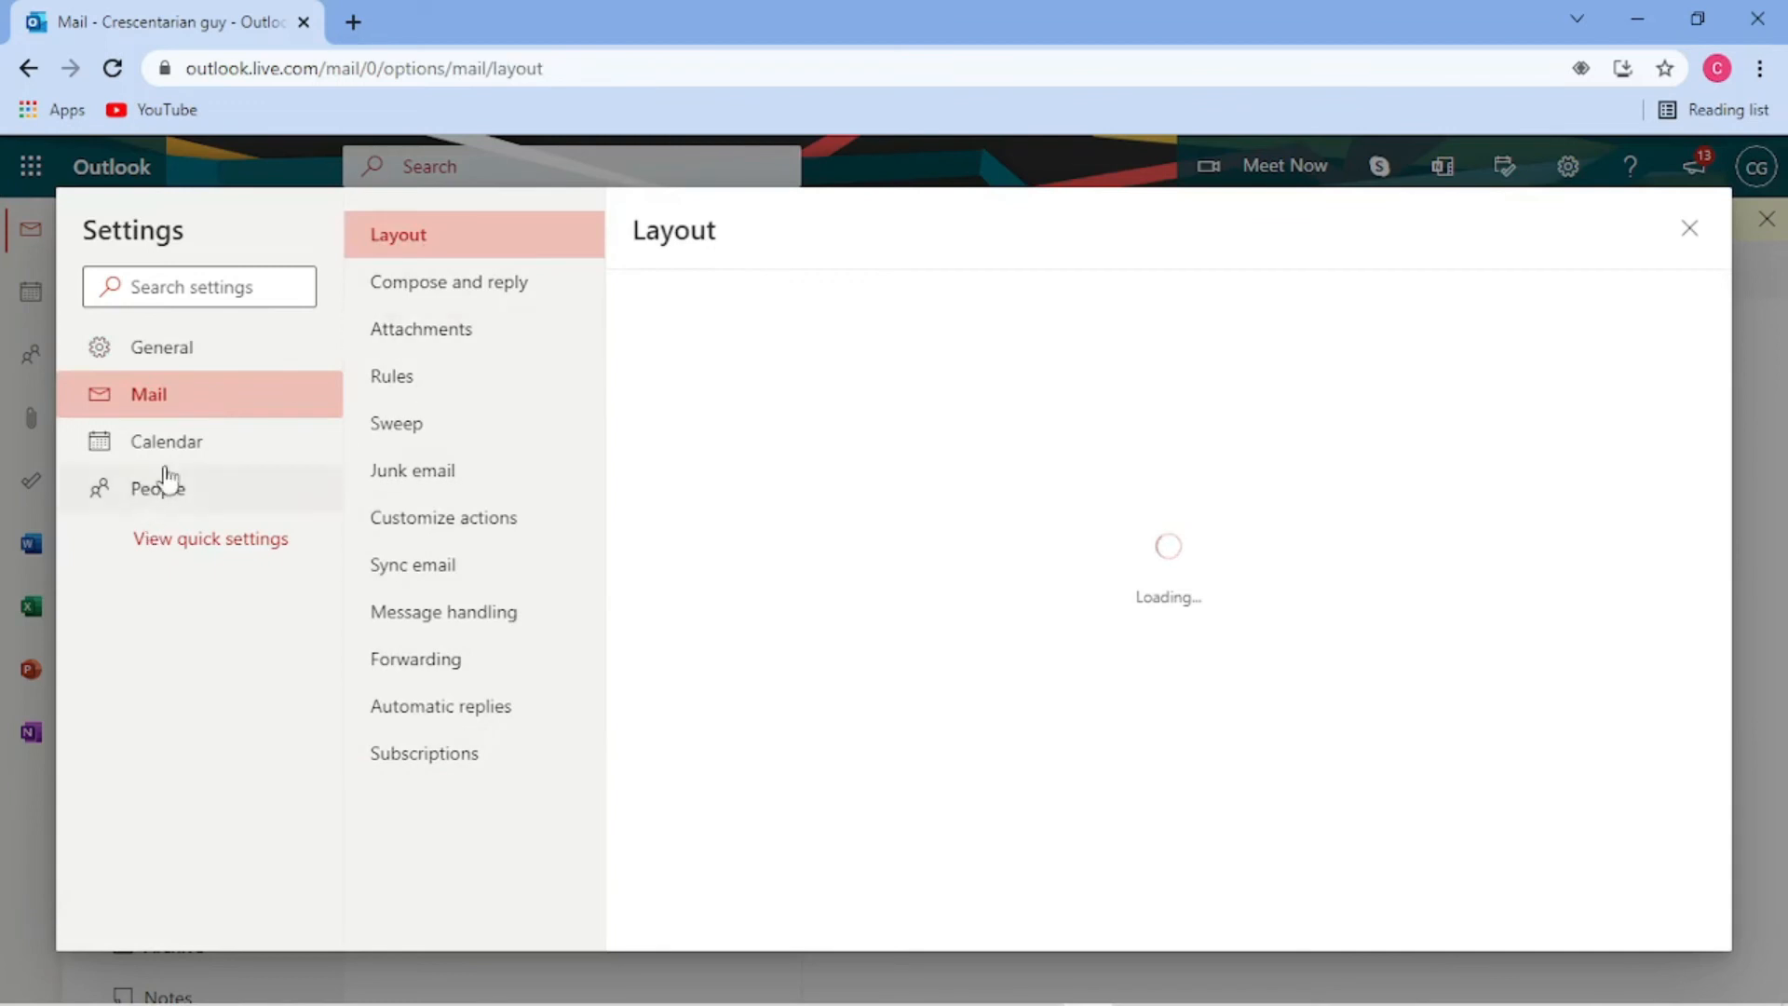
# - Add Sunday and Saturday to the calendar work week and save
pyautogui.click(218, 443)
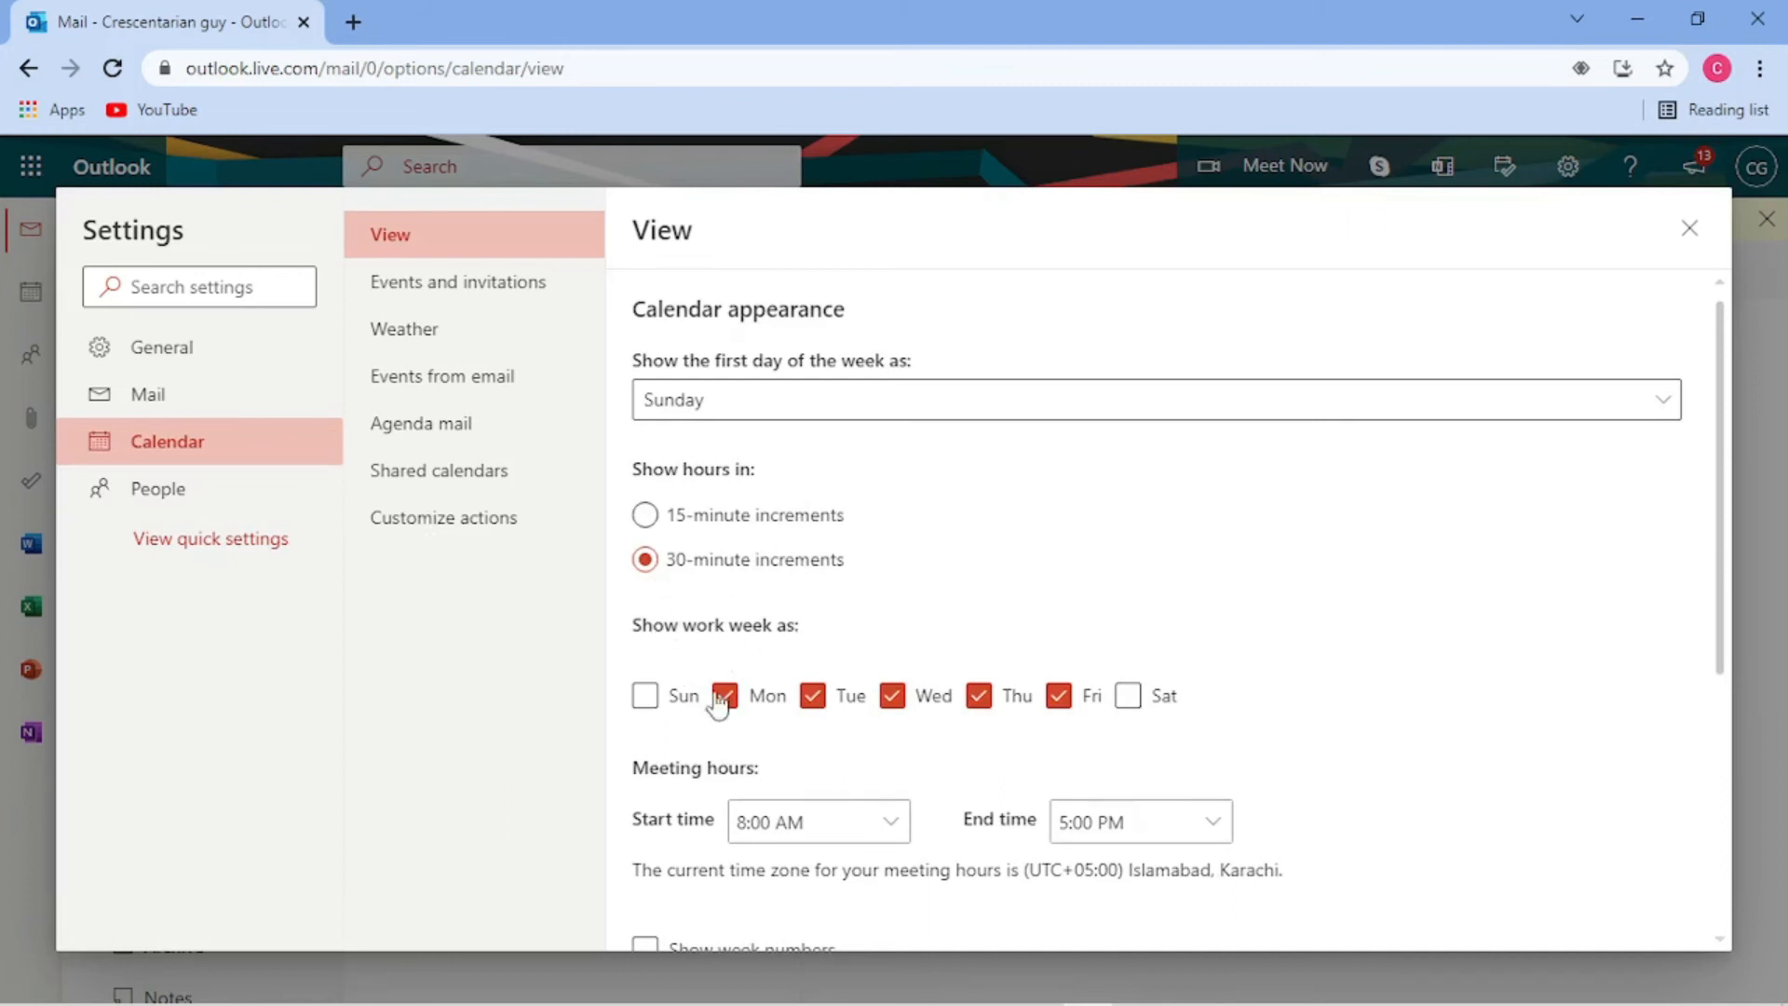
pyautogui.click(653, 706)
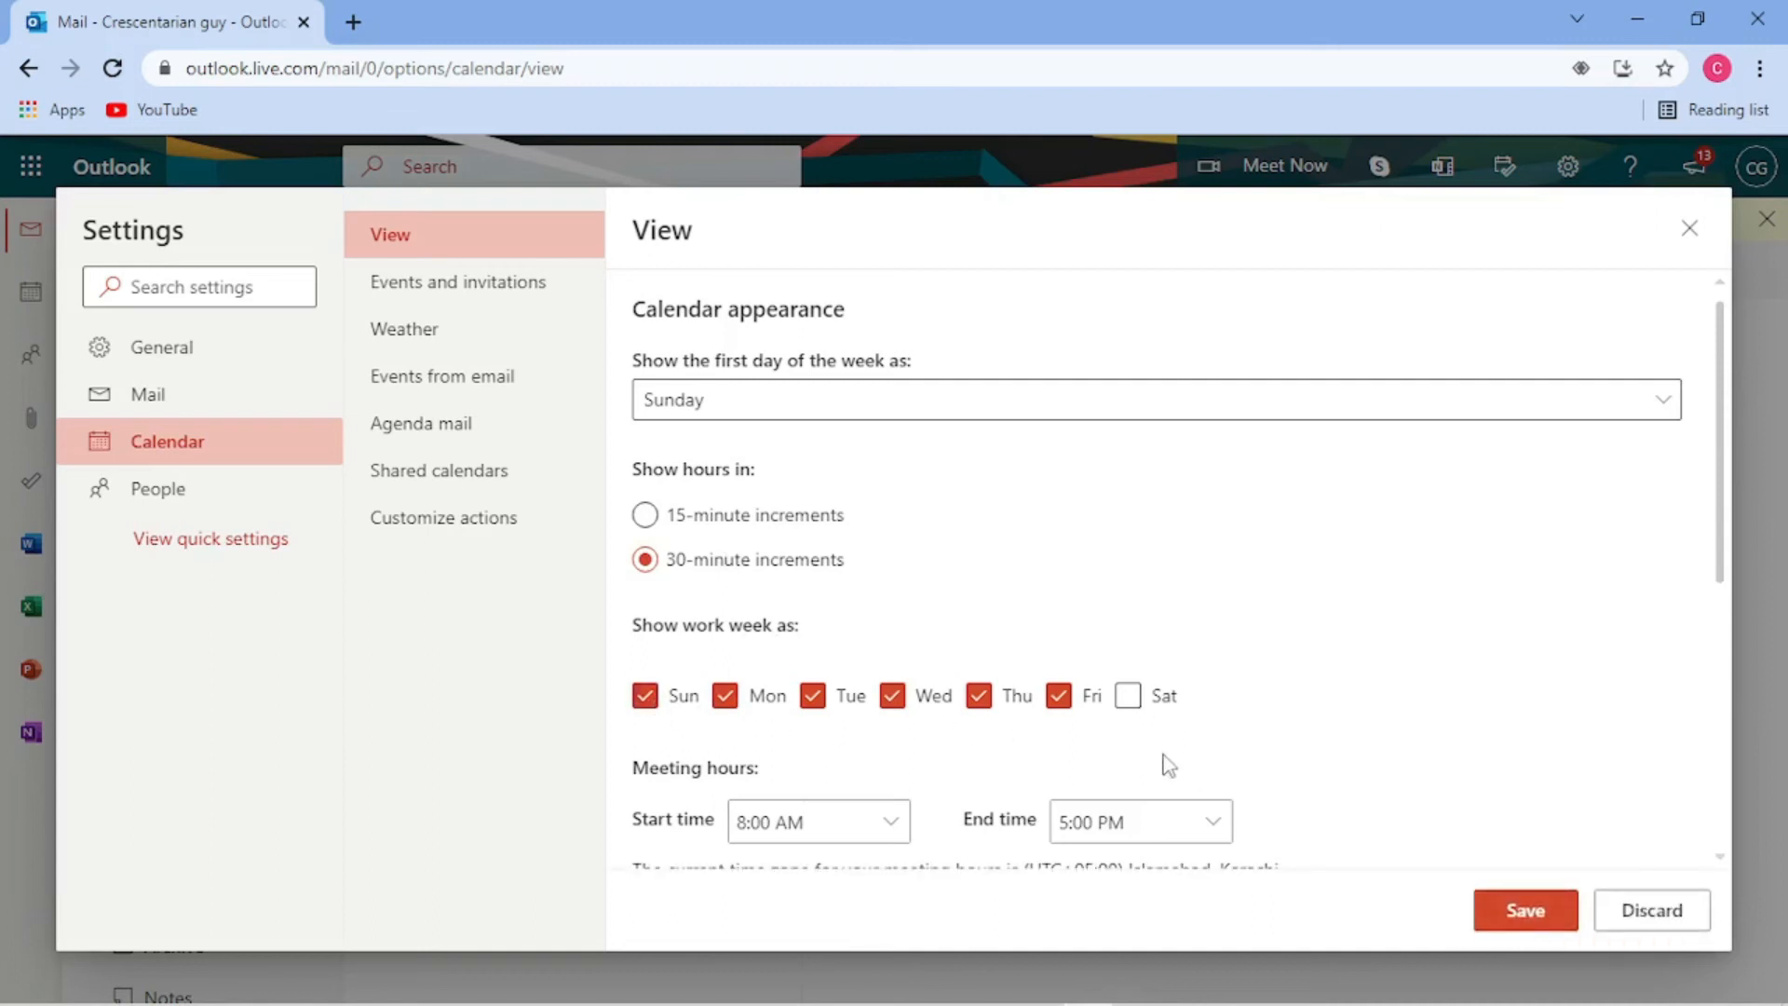
pyautogui.click(1151, 712)
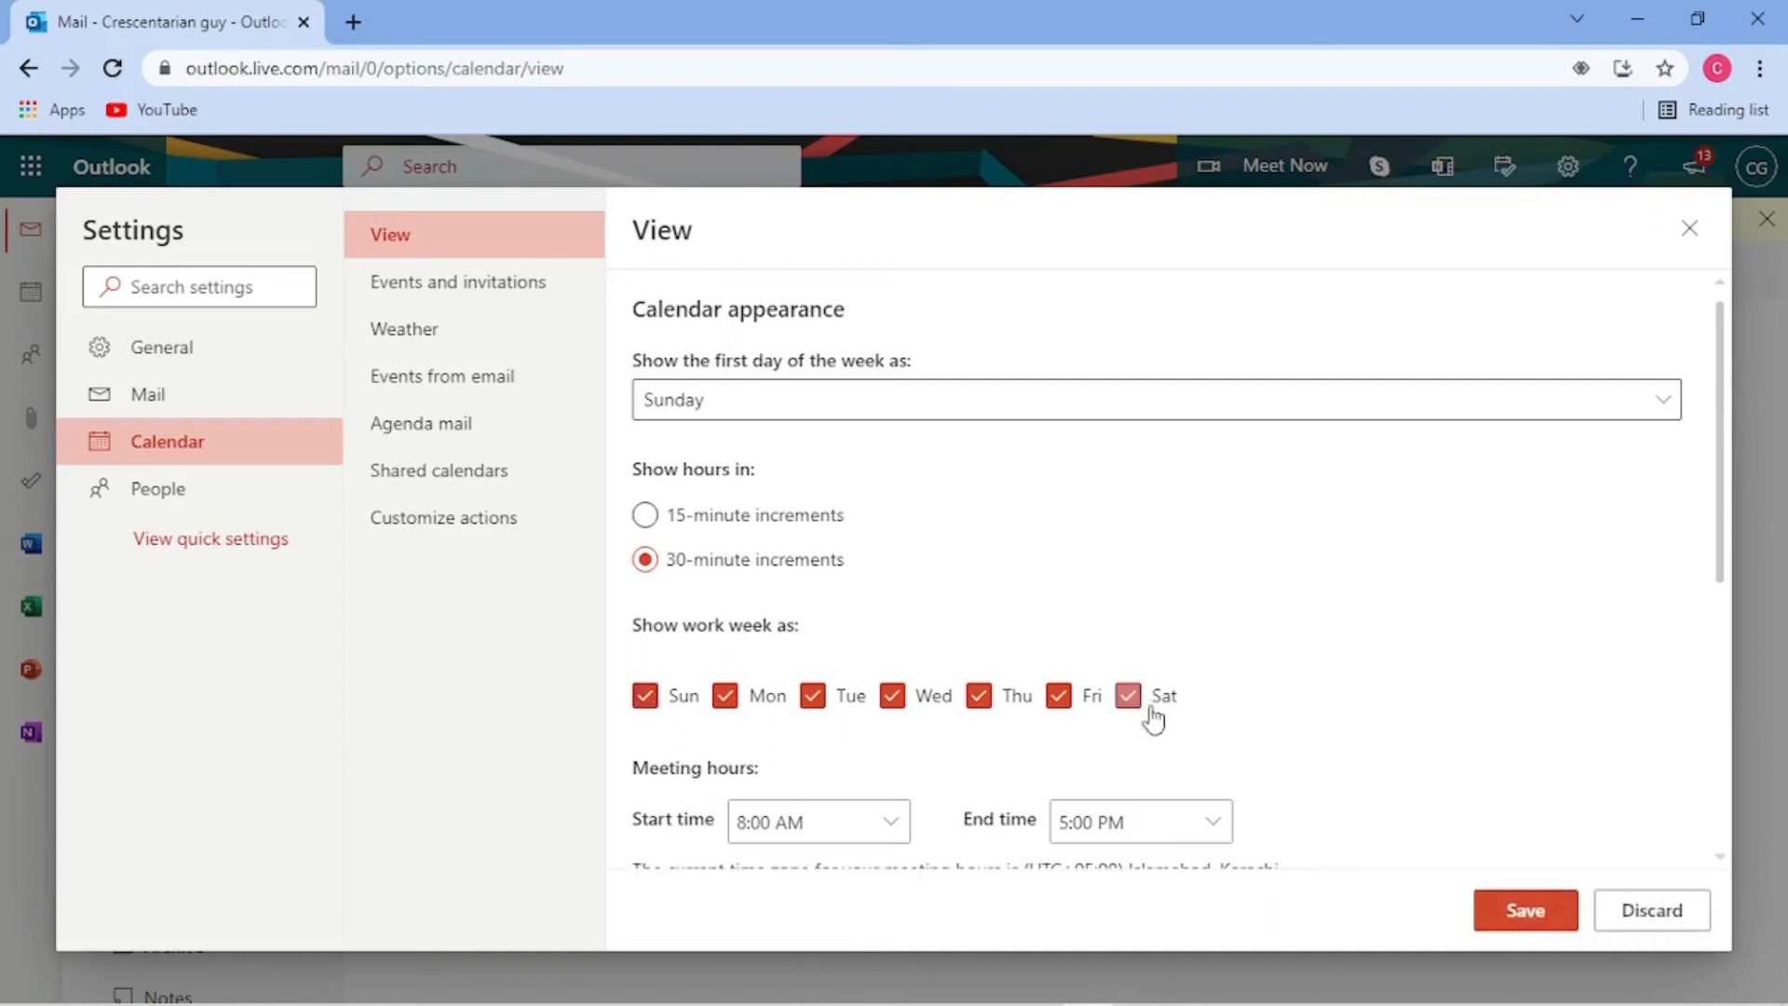
pyautogui.click(1516, 908)
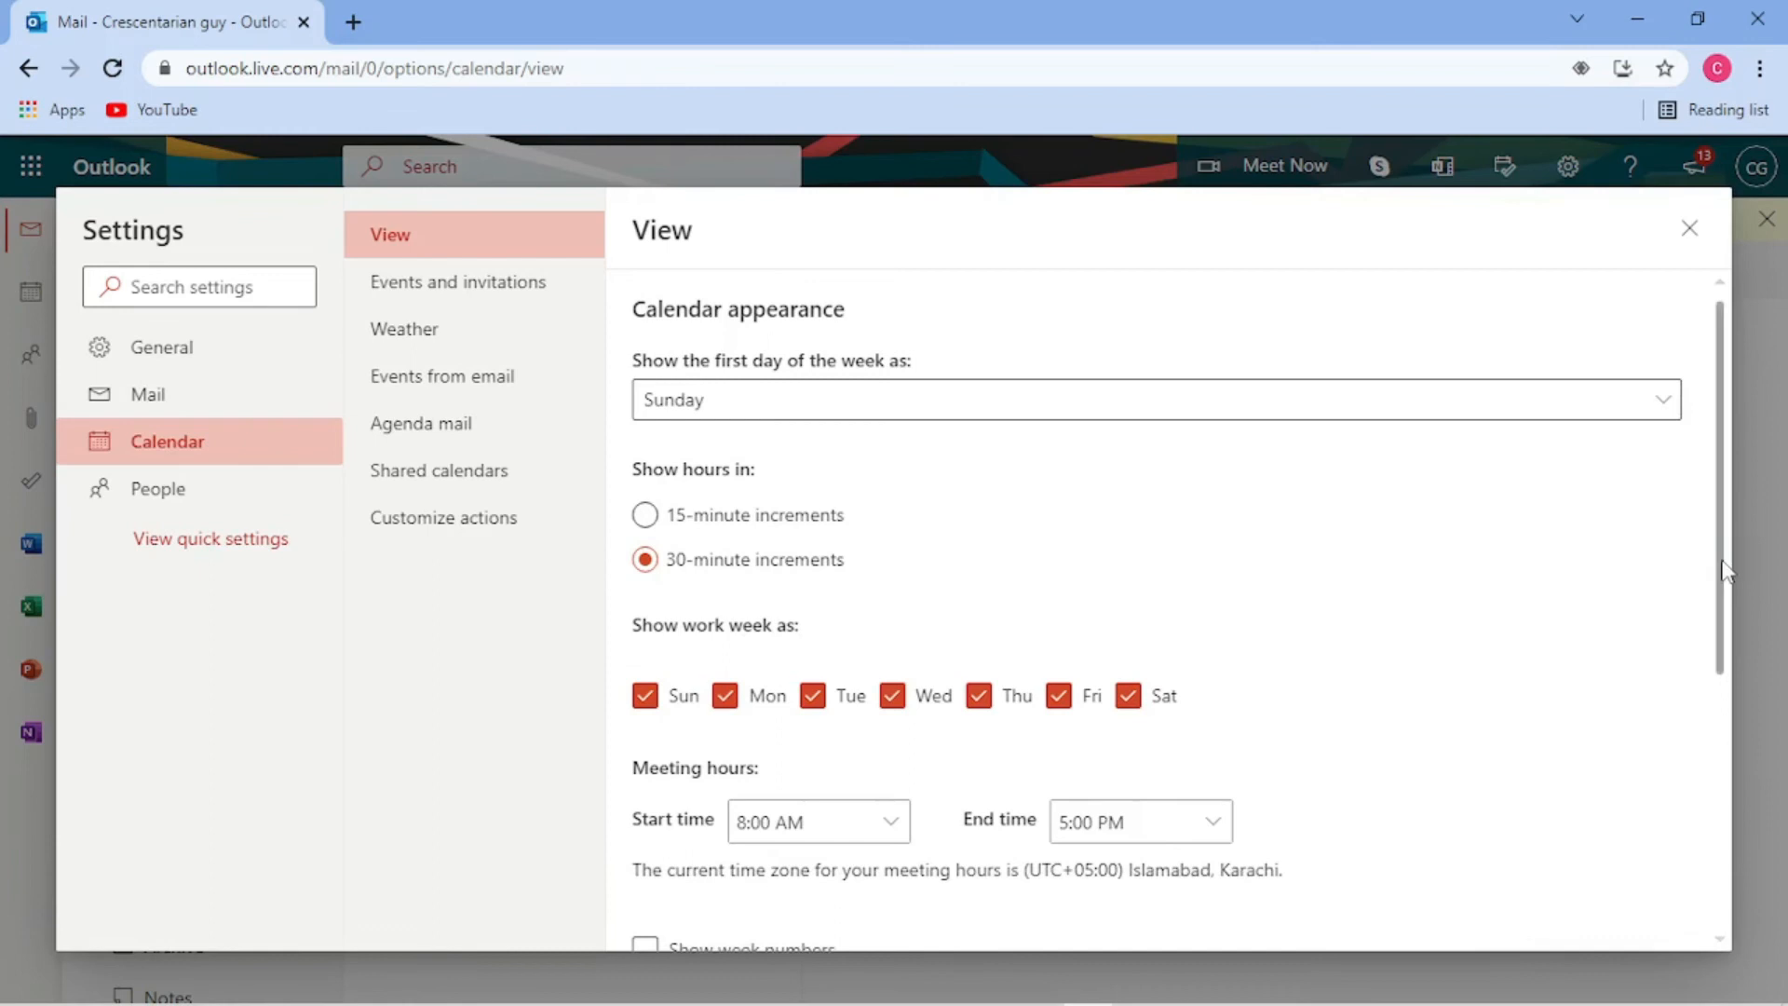
pyautogui.moveTo(1720, 573); pyautogui.dragTo(1721, 852)
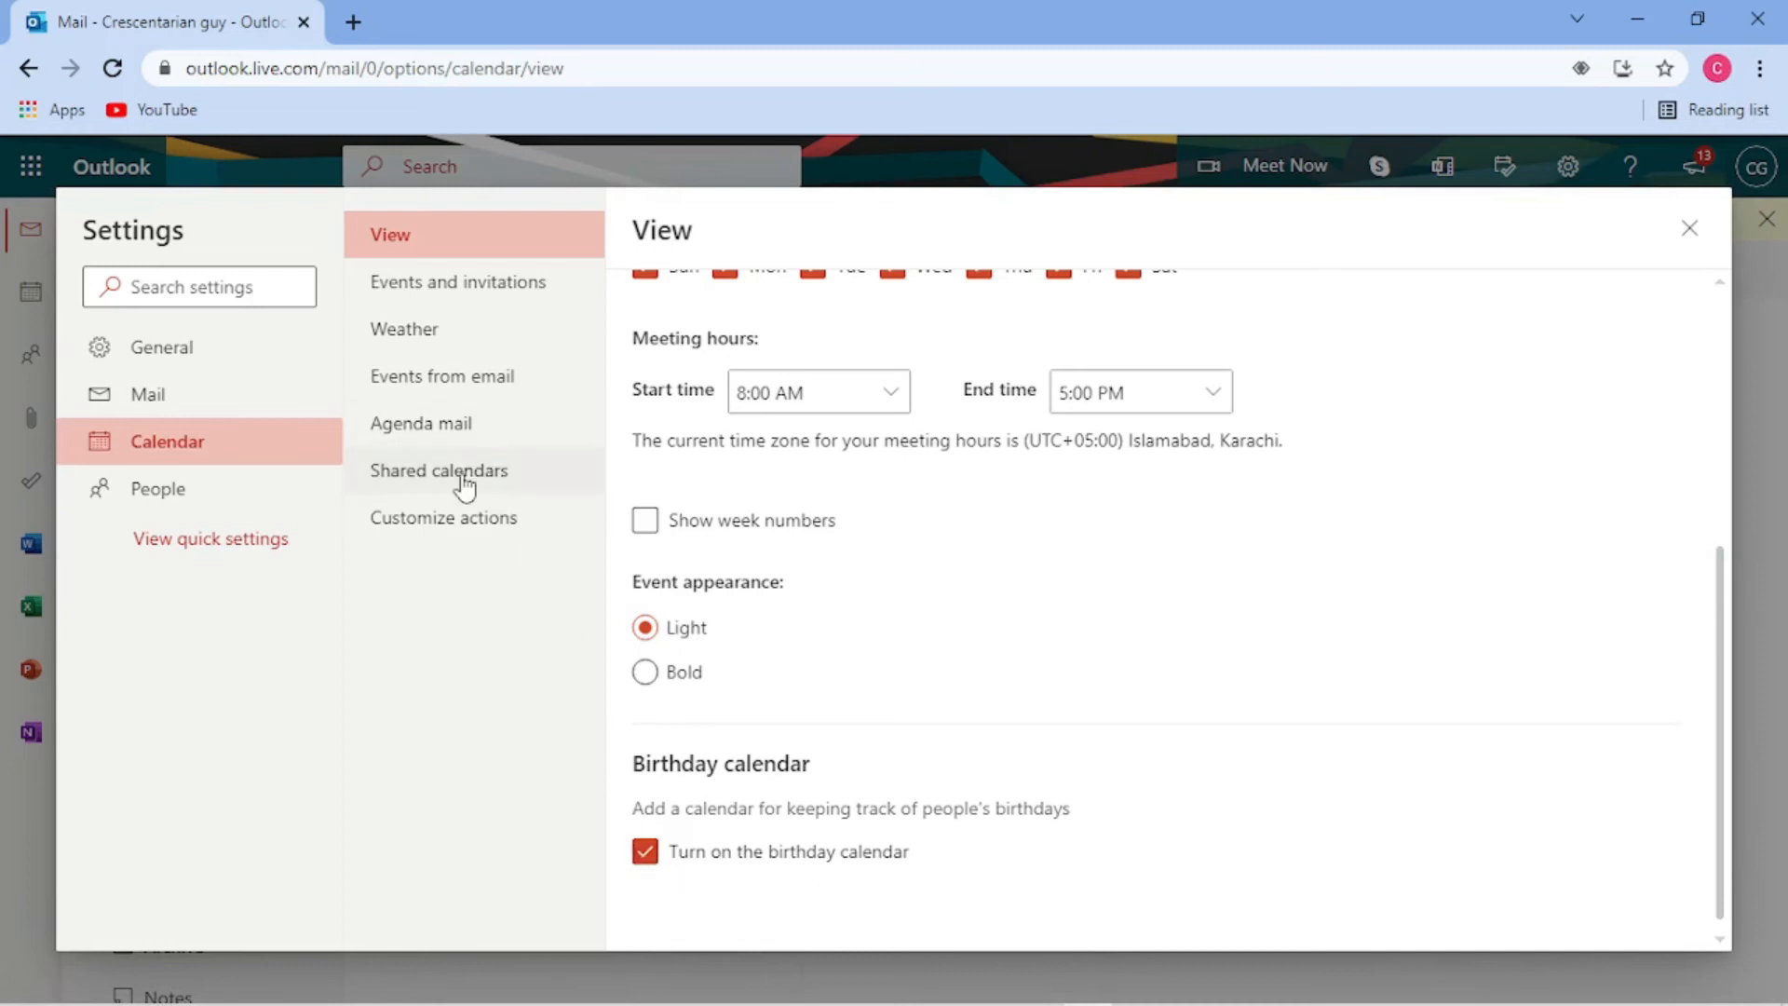
# - Browse Shared calendars, Agenda mail, Events from email, Weather and Customize actions, then return to quick settings
pyautogui.click(507, 490)
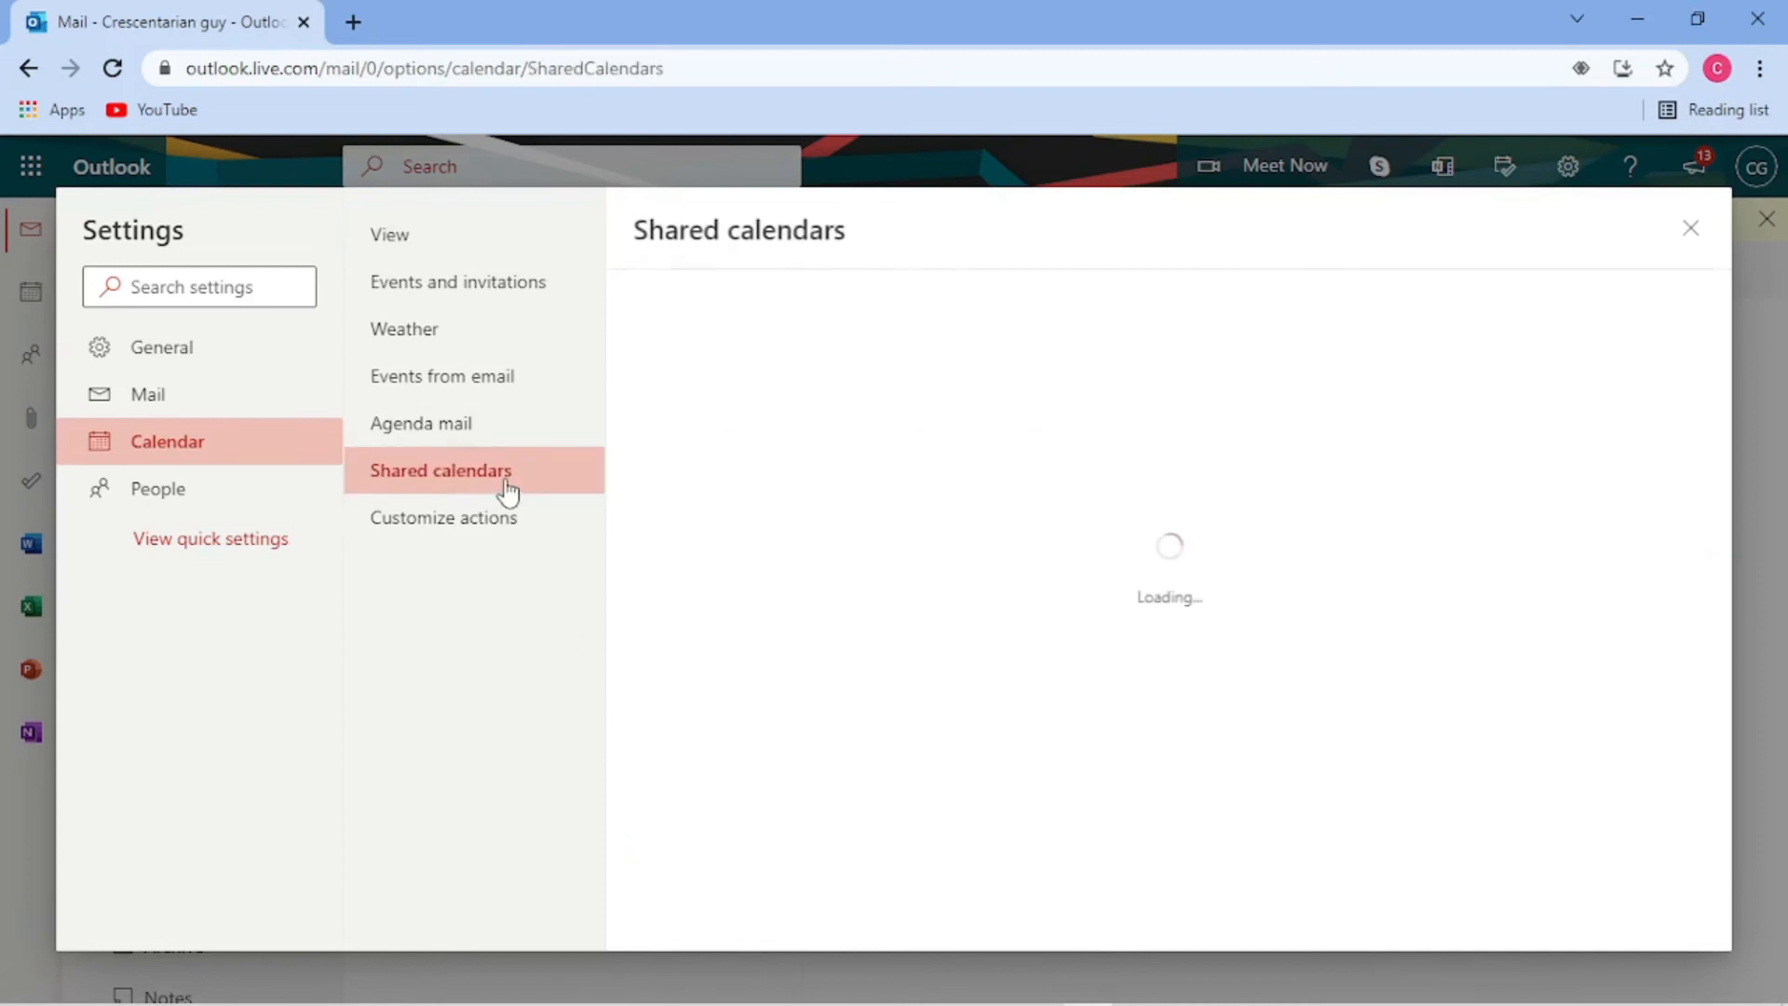
pyautogui.click(495, 430)
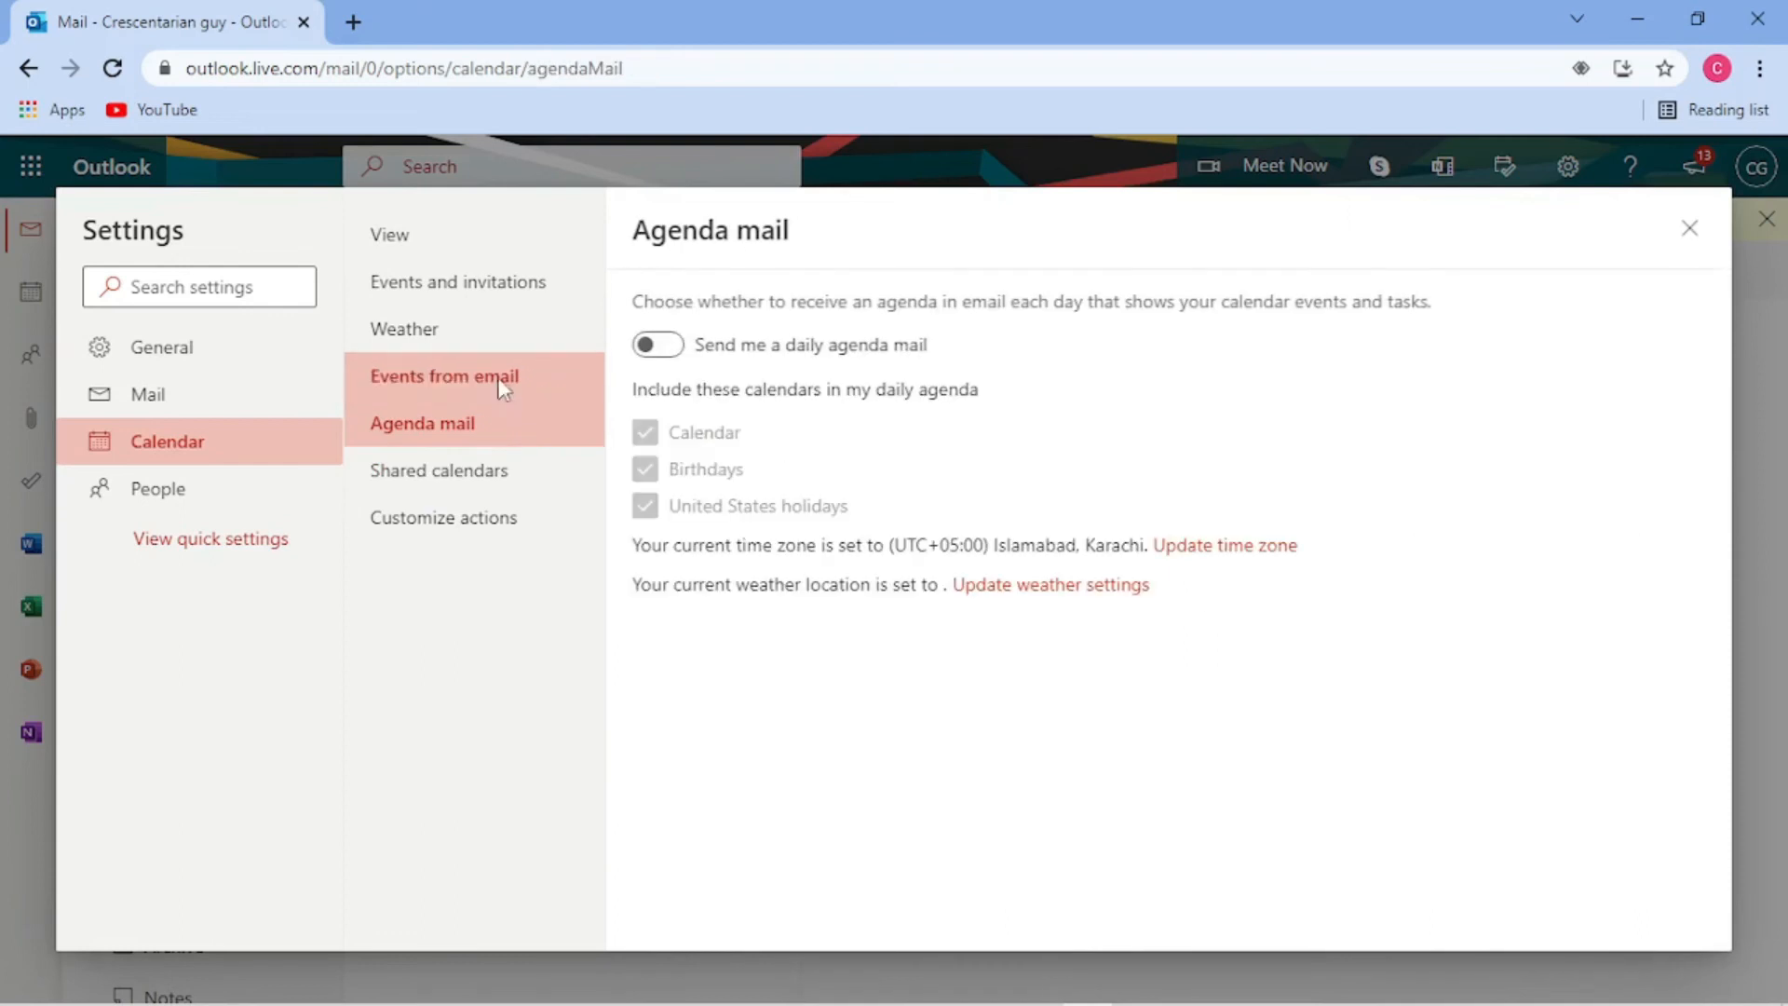
pyautogui.click(498, 380)
pyautogui.click(500, 342)
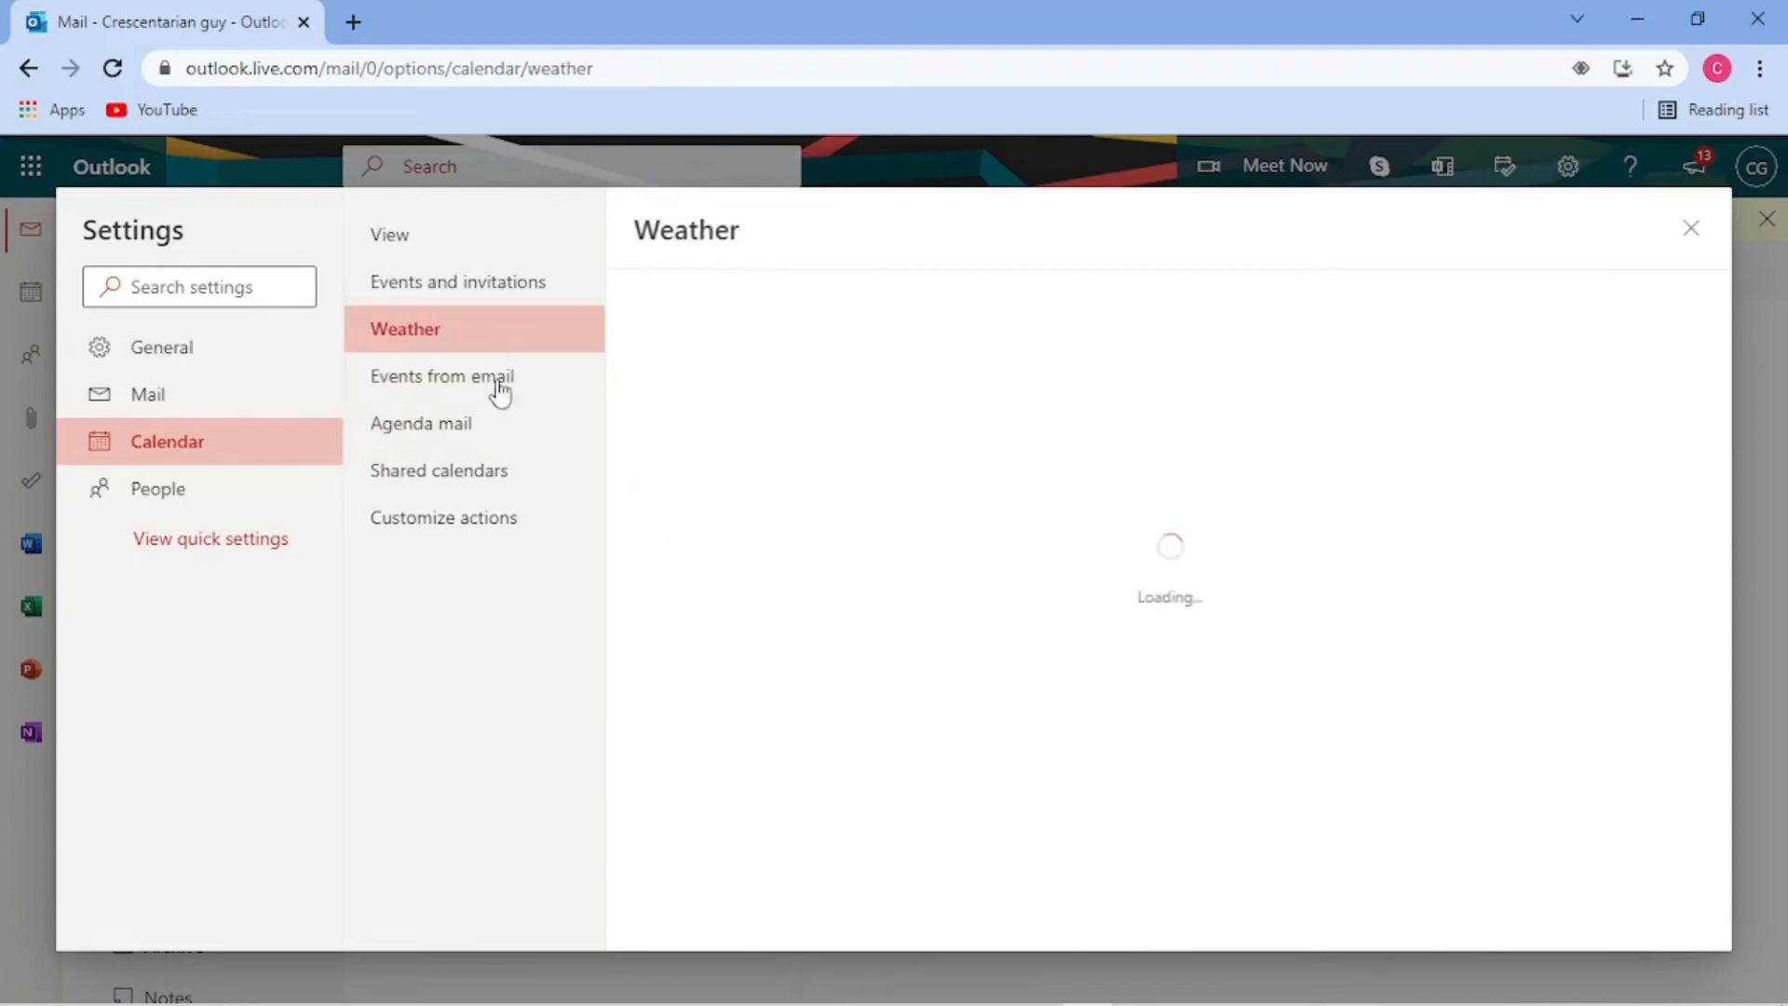
pyautogui.click(499, 532)
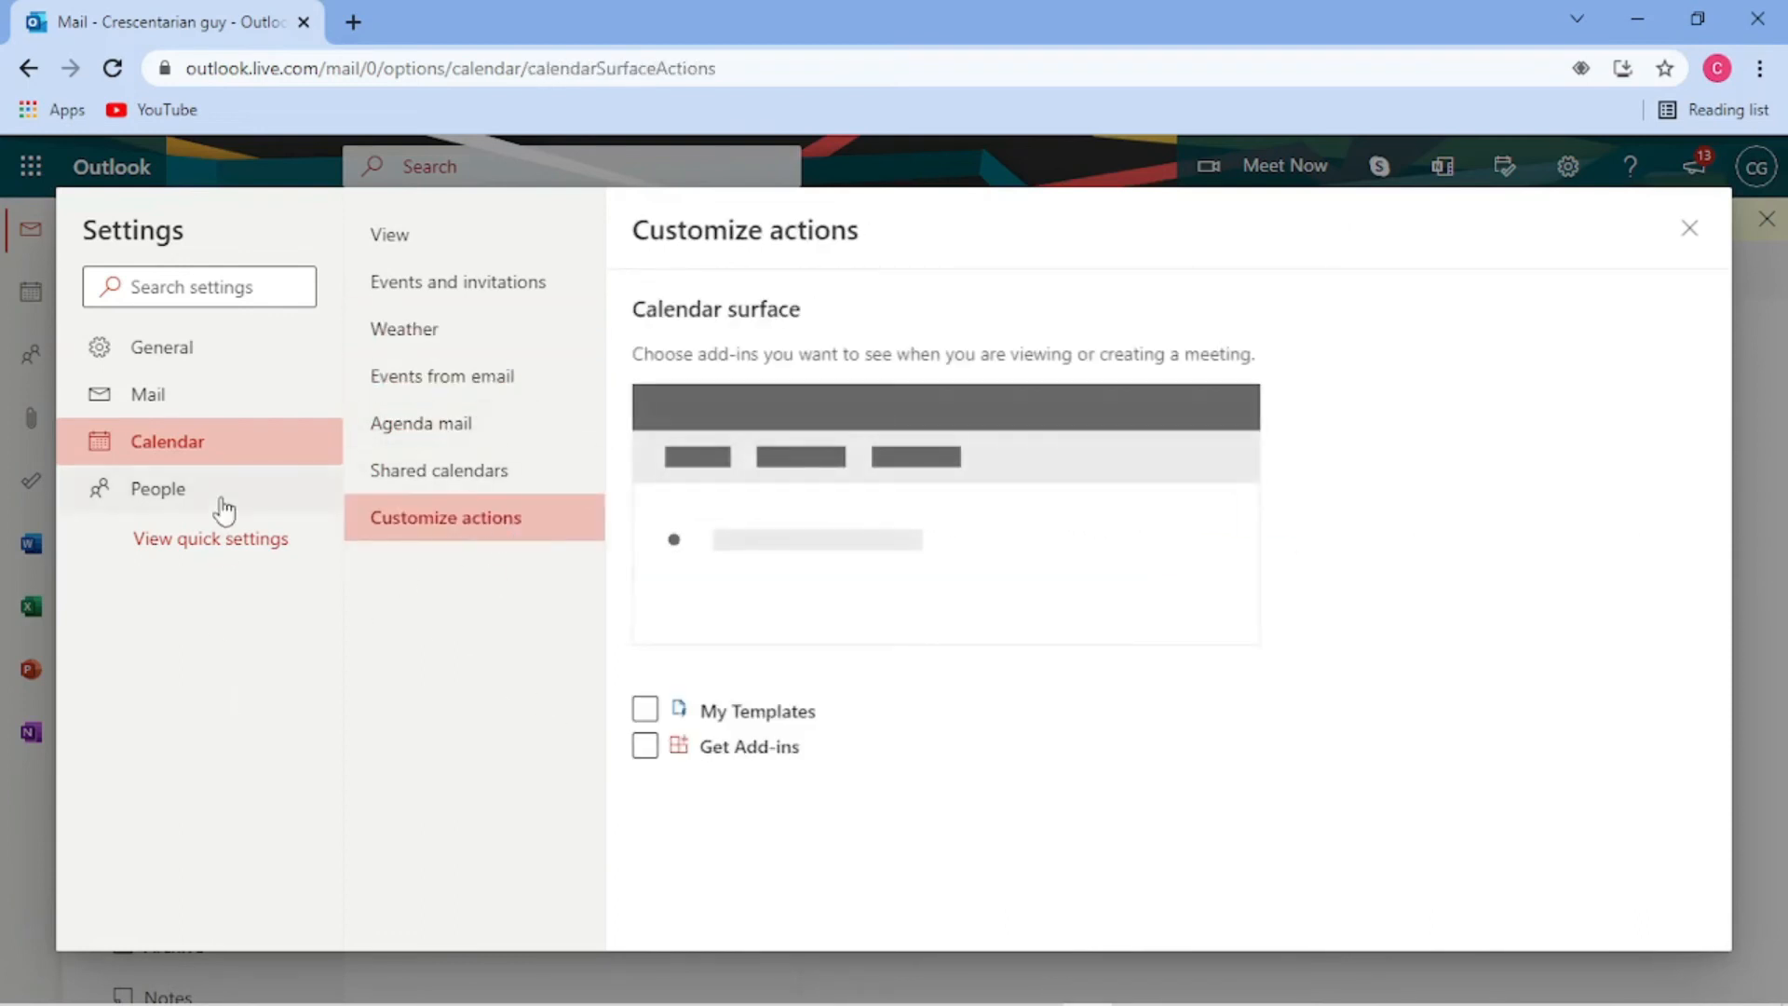
pyautogui.click(249, 548)
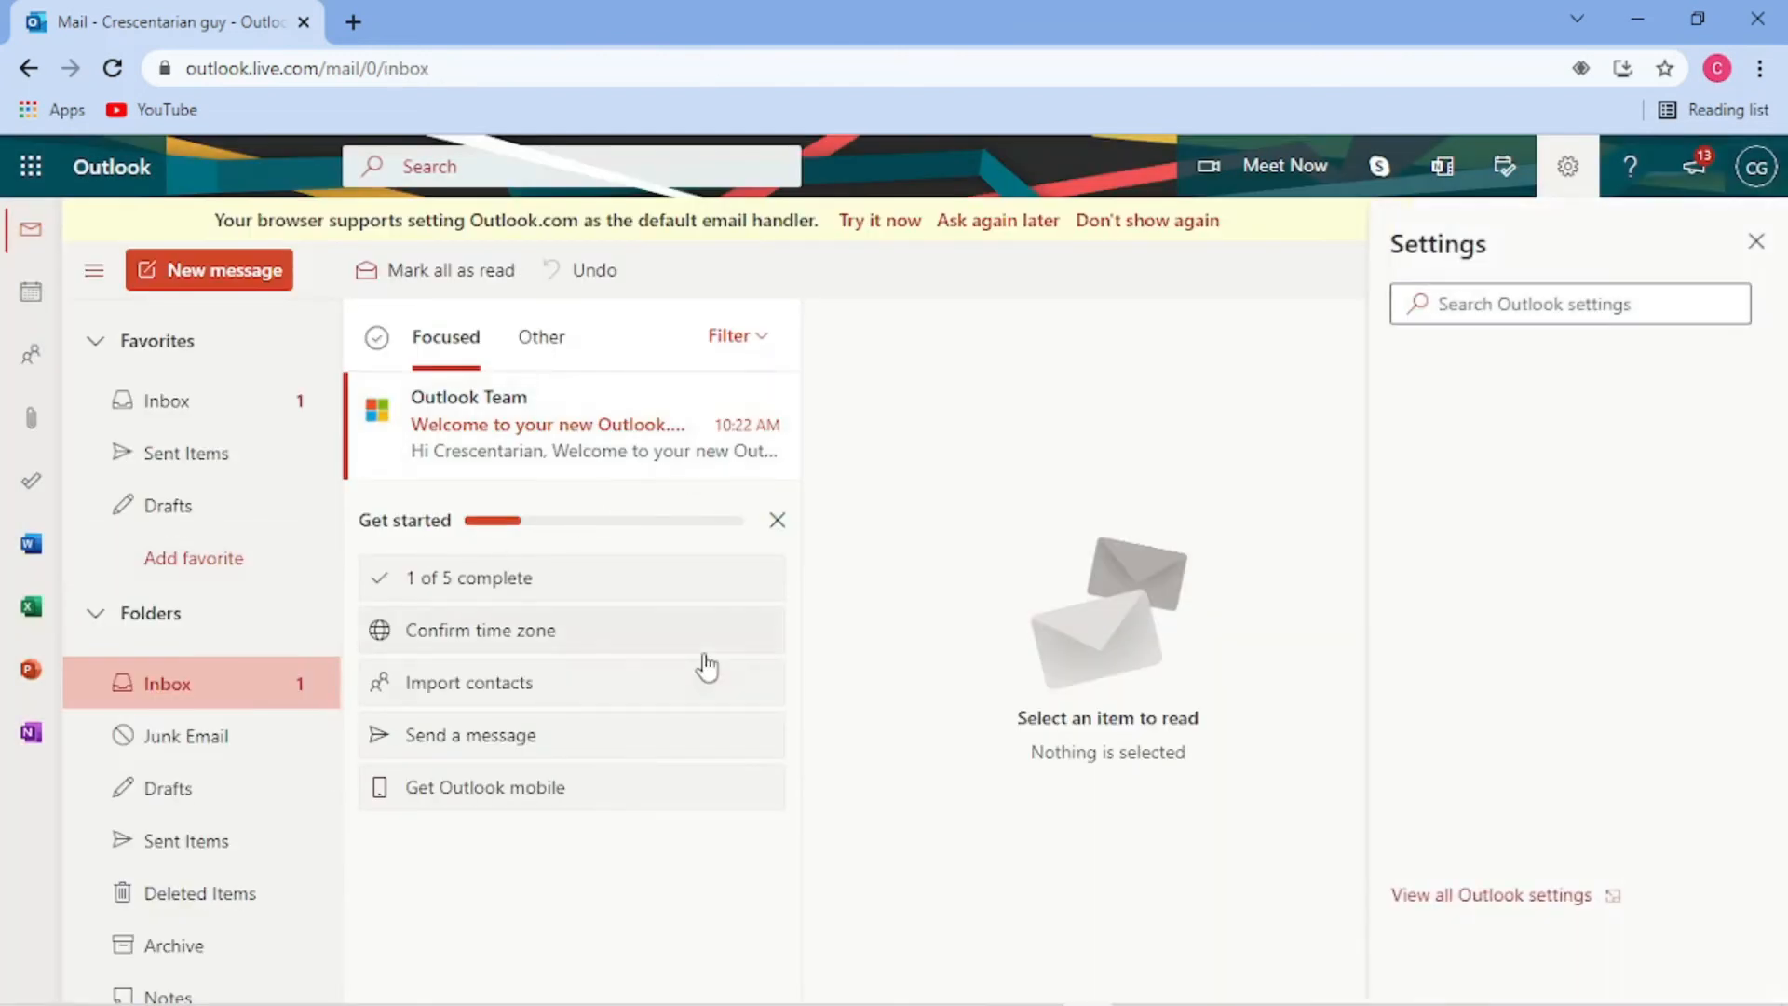
# - Confirm the time zone from the Get started checklist and start Import contacts in a new tab
pyautogui.click(1757, 242)
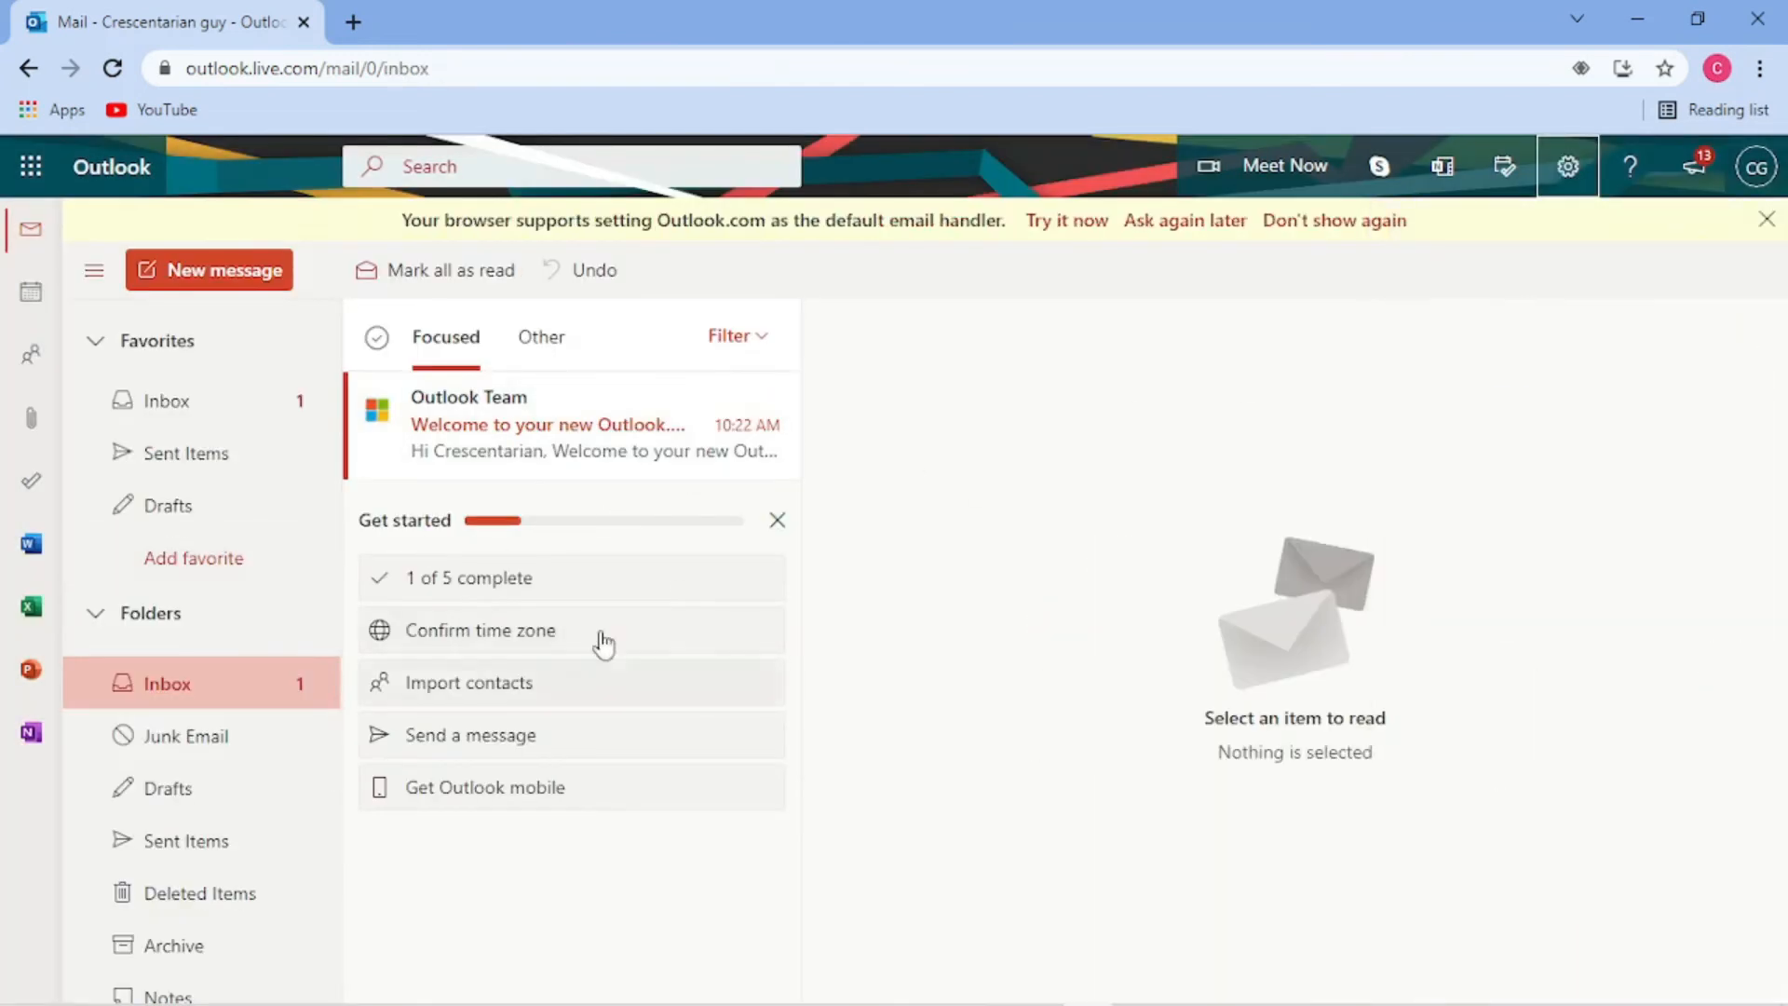
pyautogui.click(548, 640)
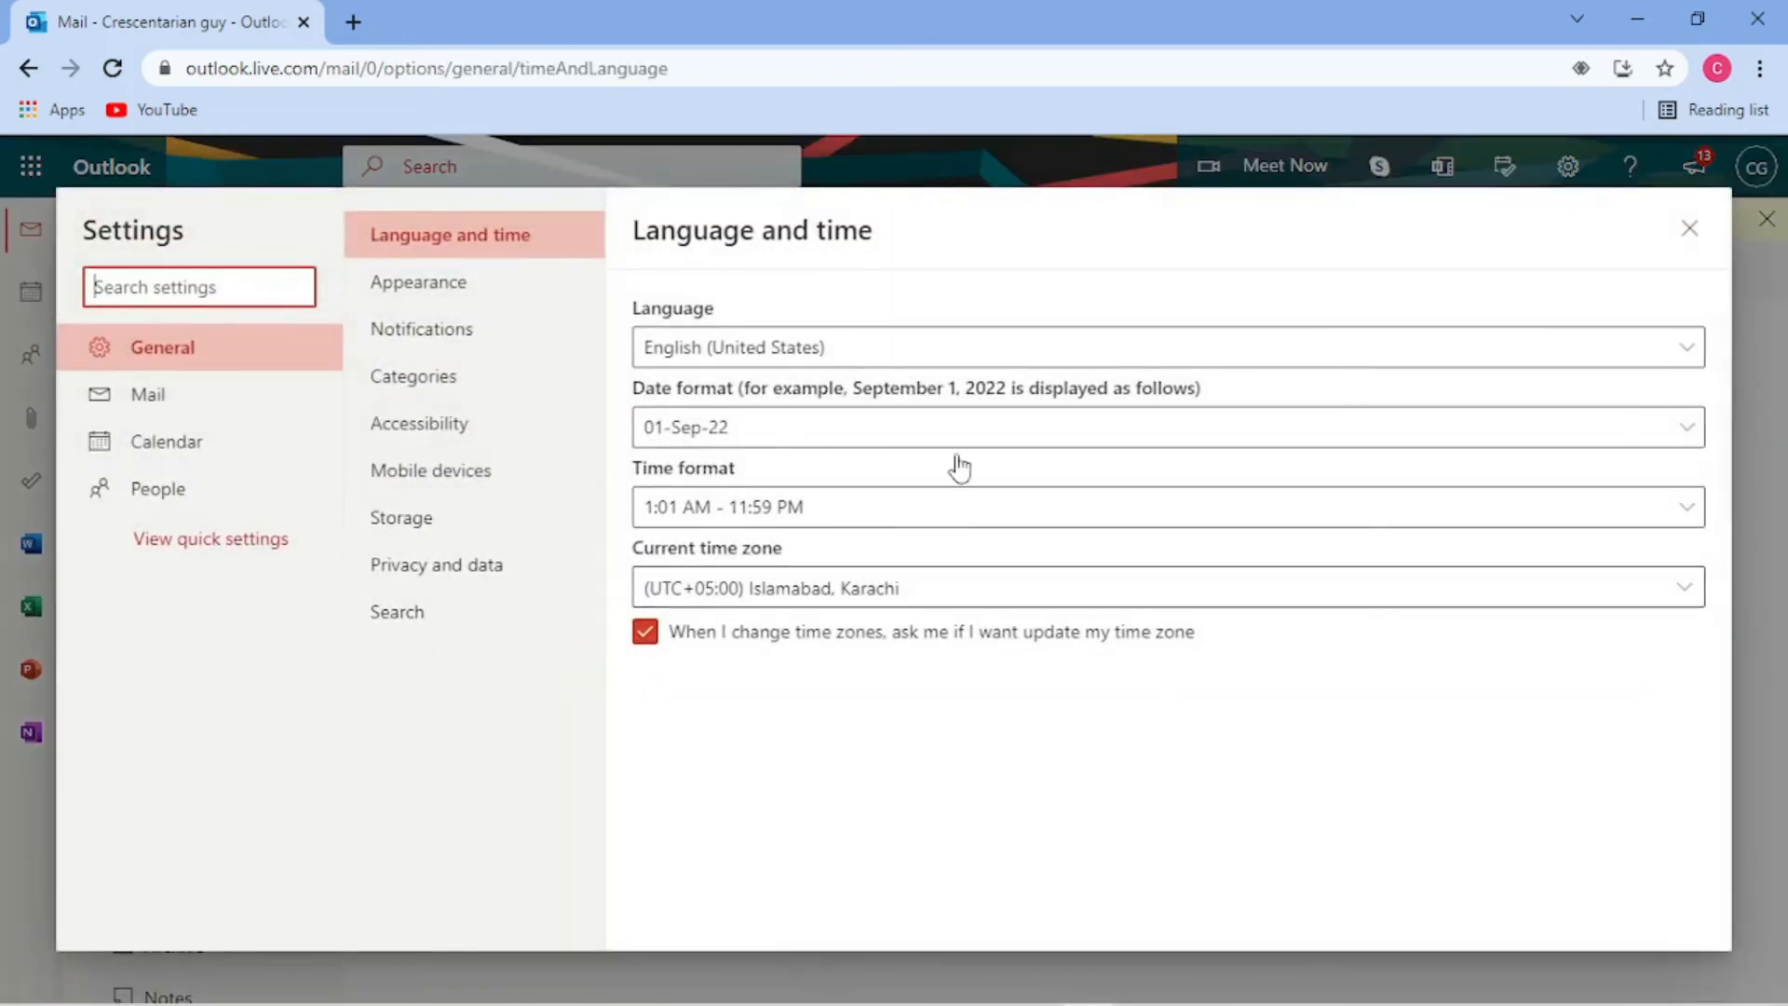
pyautogui.click(1690, 228)
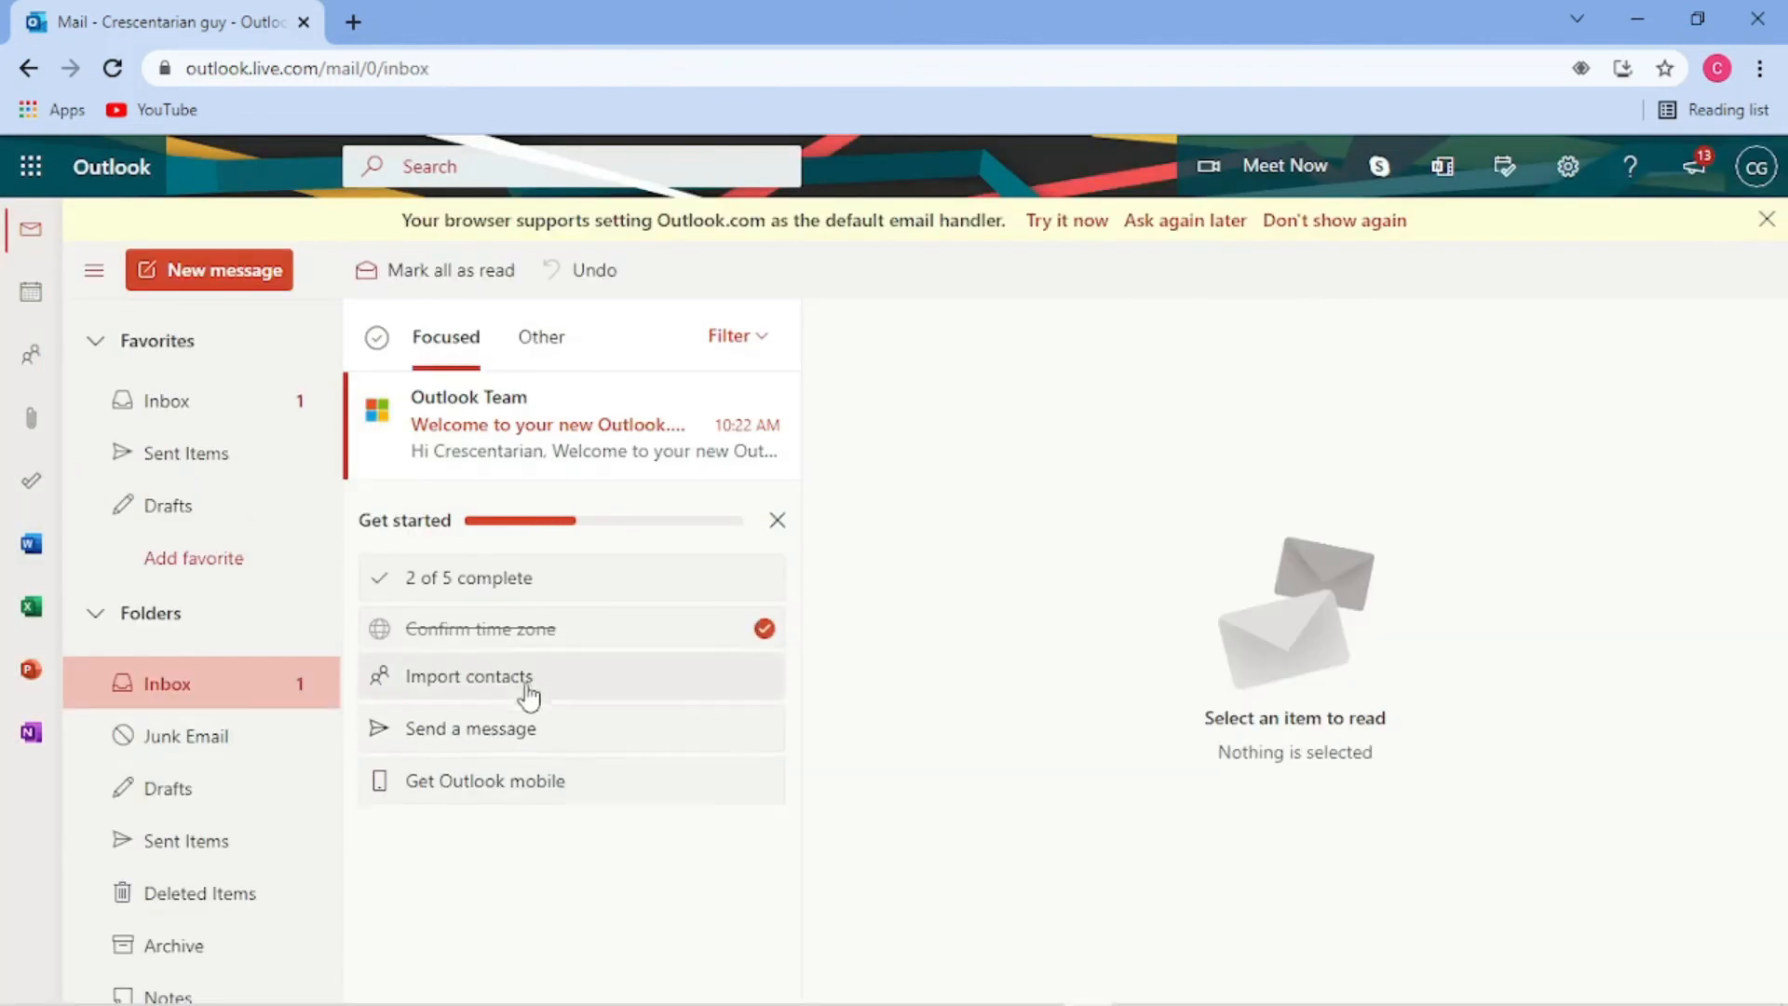
pyautogui.click(565, 654)
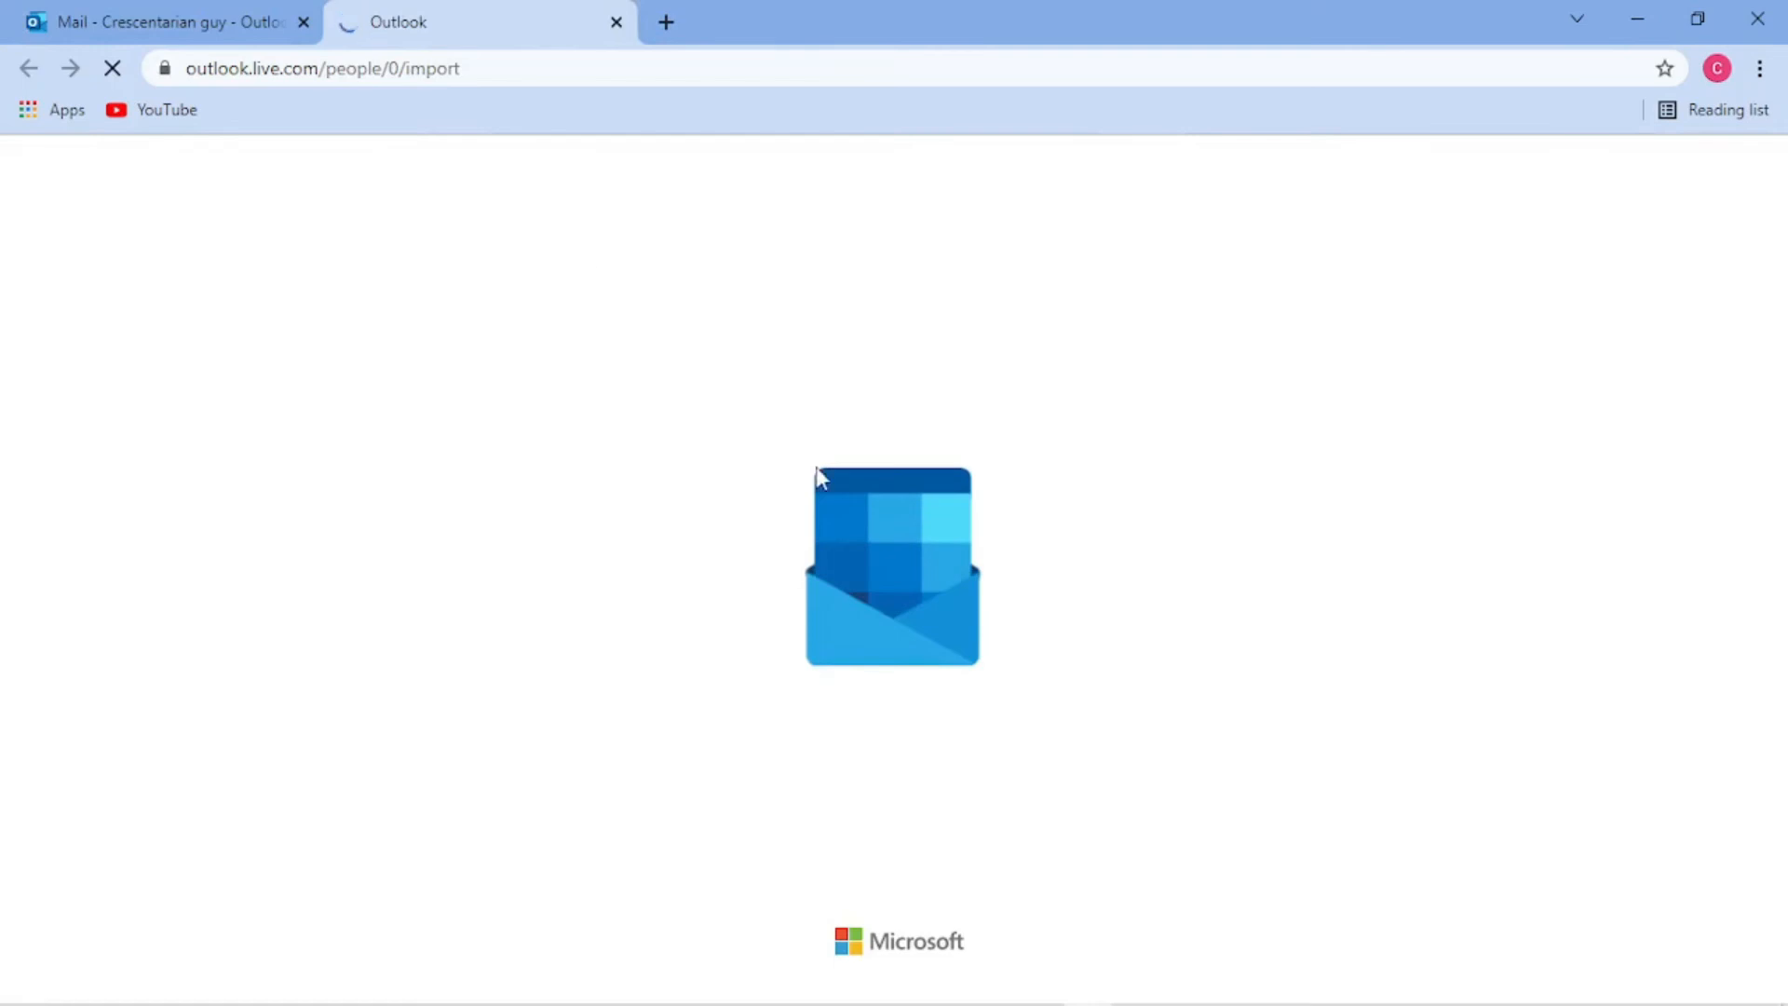
pyautogui.click(111, 14)
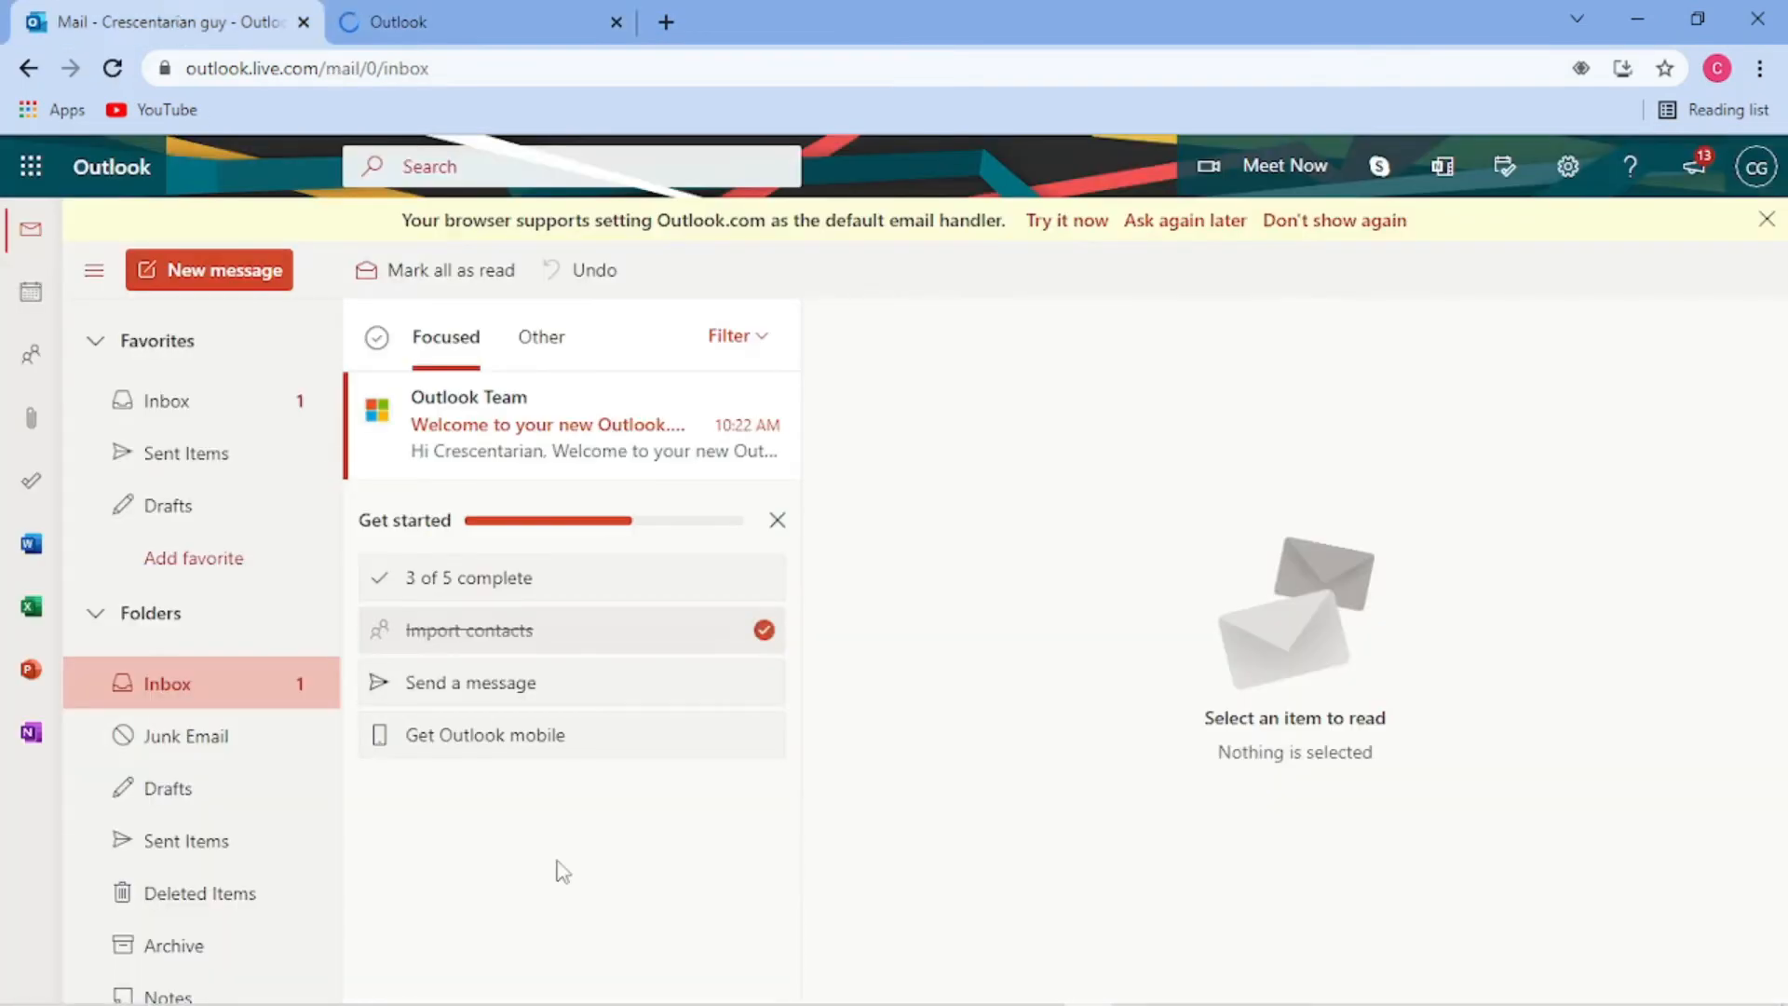
# - Send the prefilled new-address announcement to the recipient's Gmail address
pyautogui.click(658, 642)
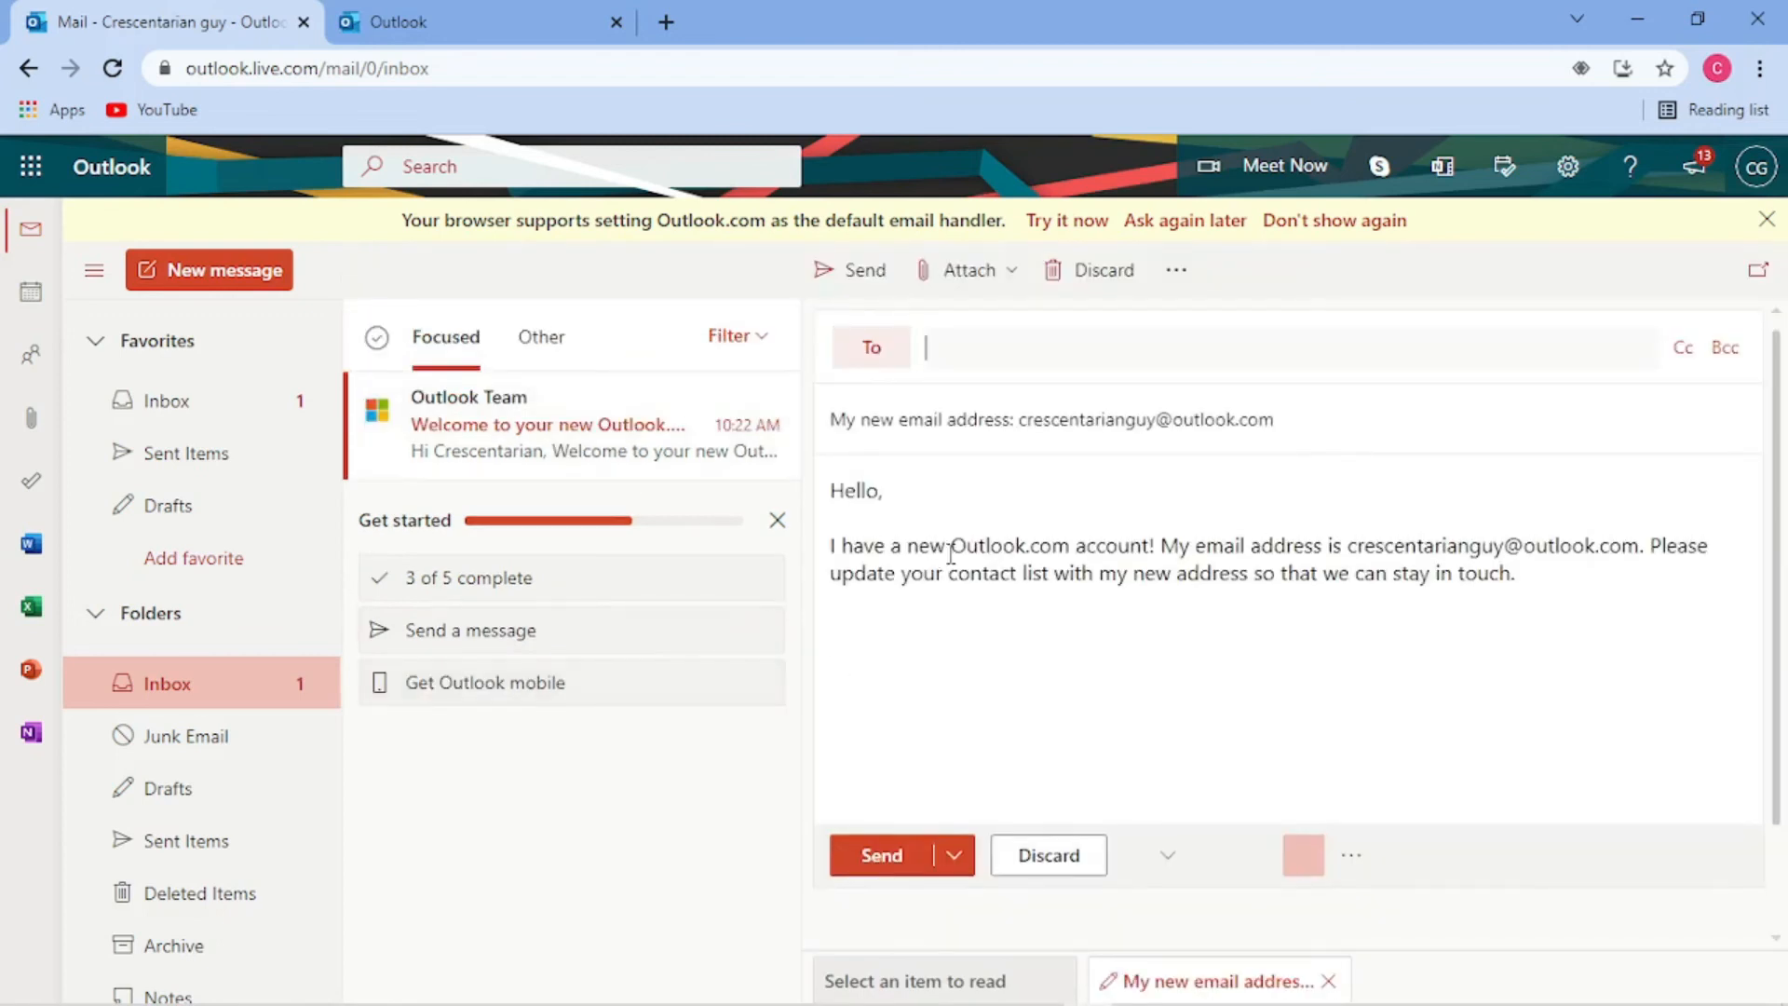
pyautogui.click(975, 349)
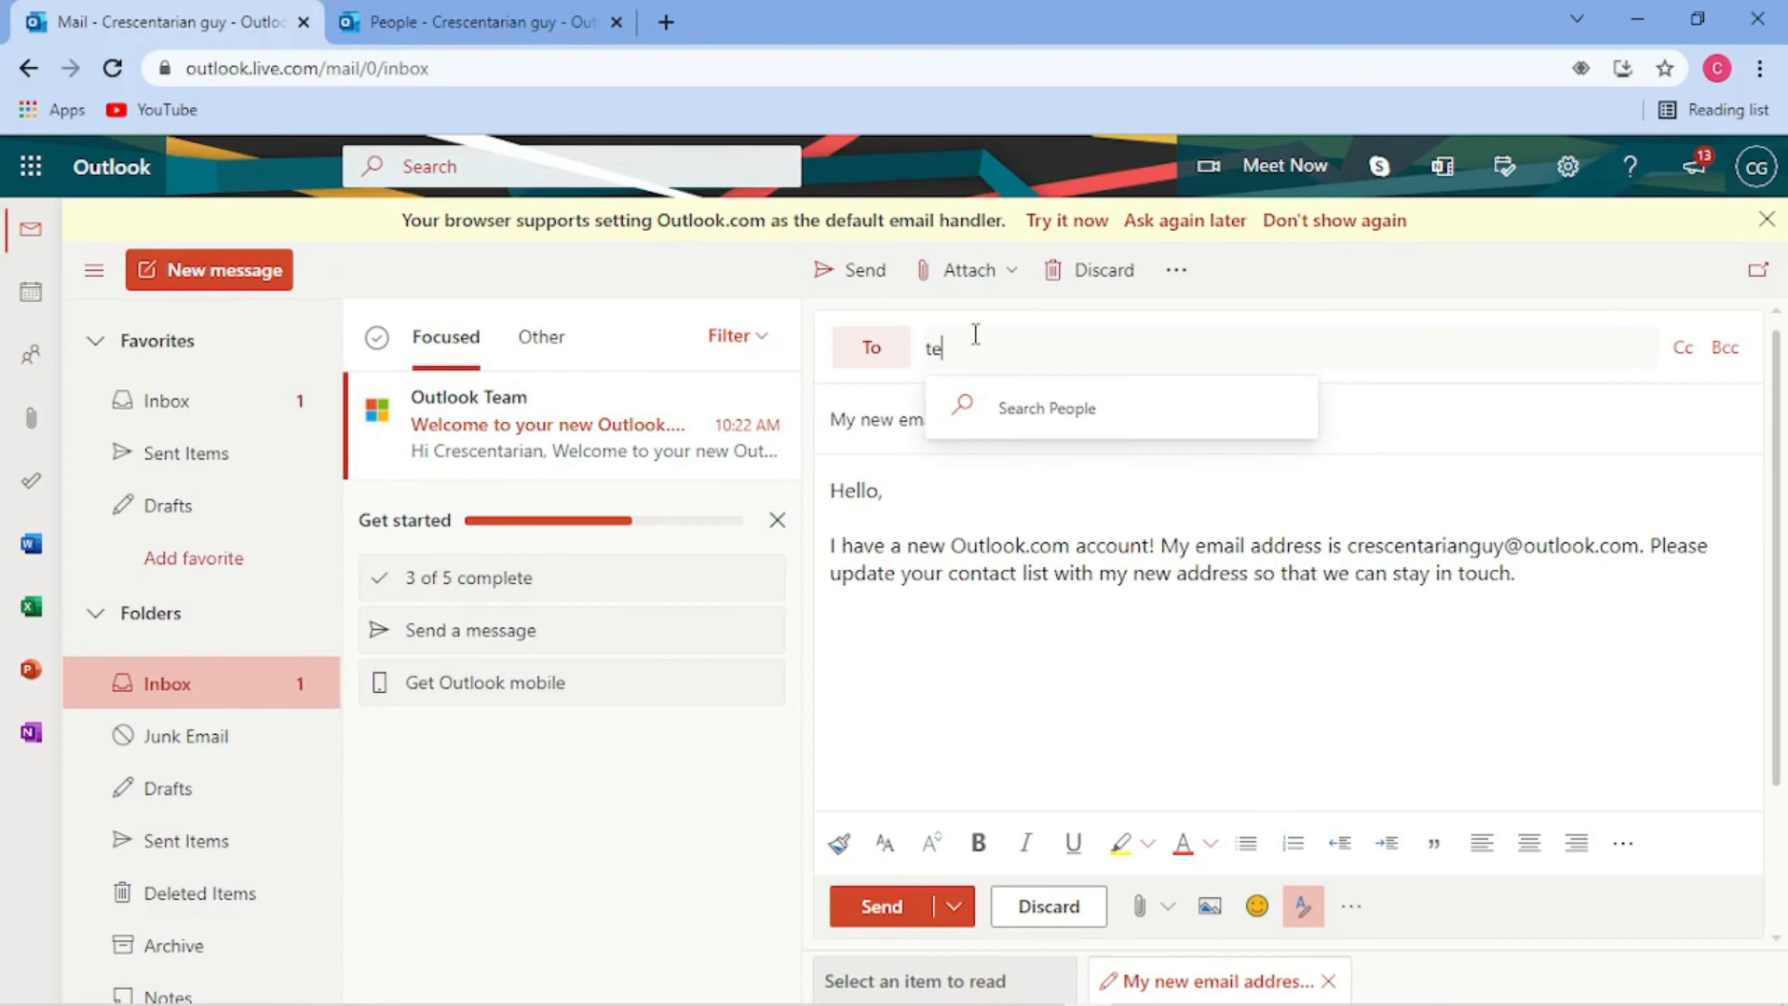
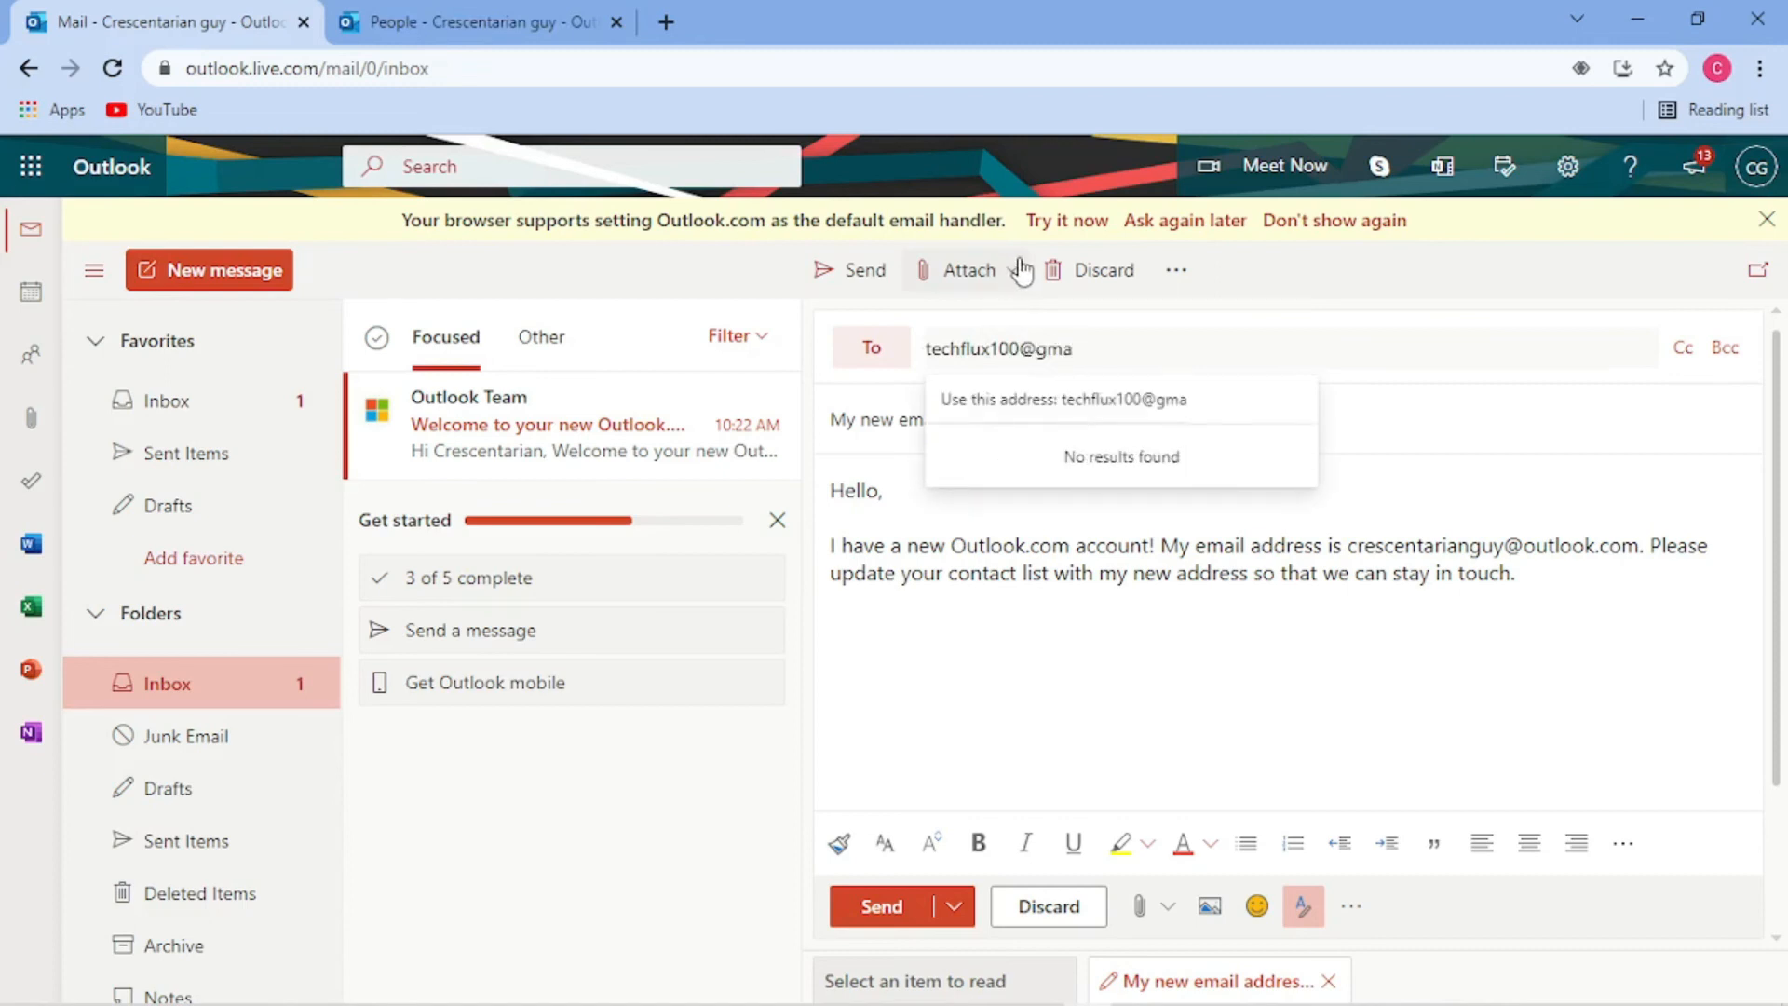
pyautogui.click(883, 906)
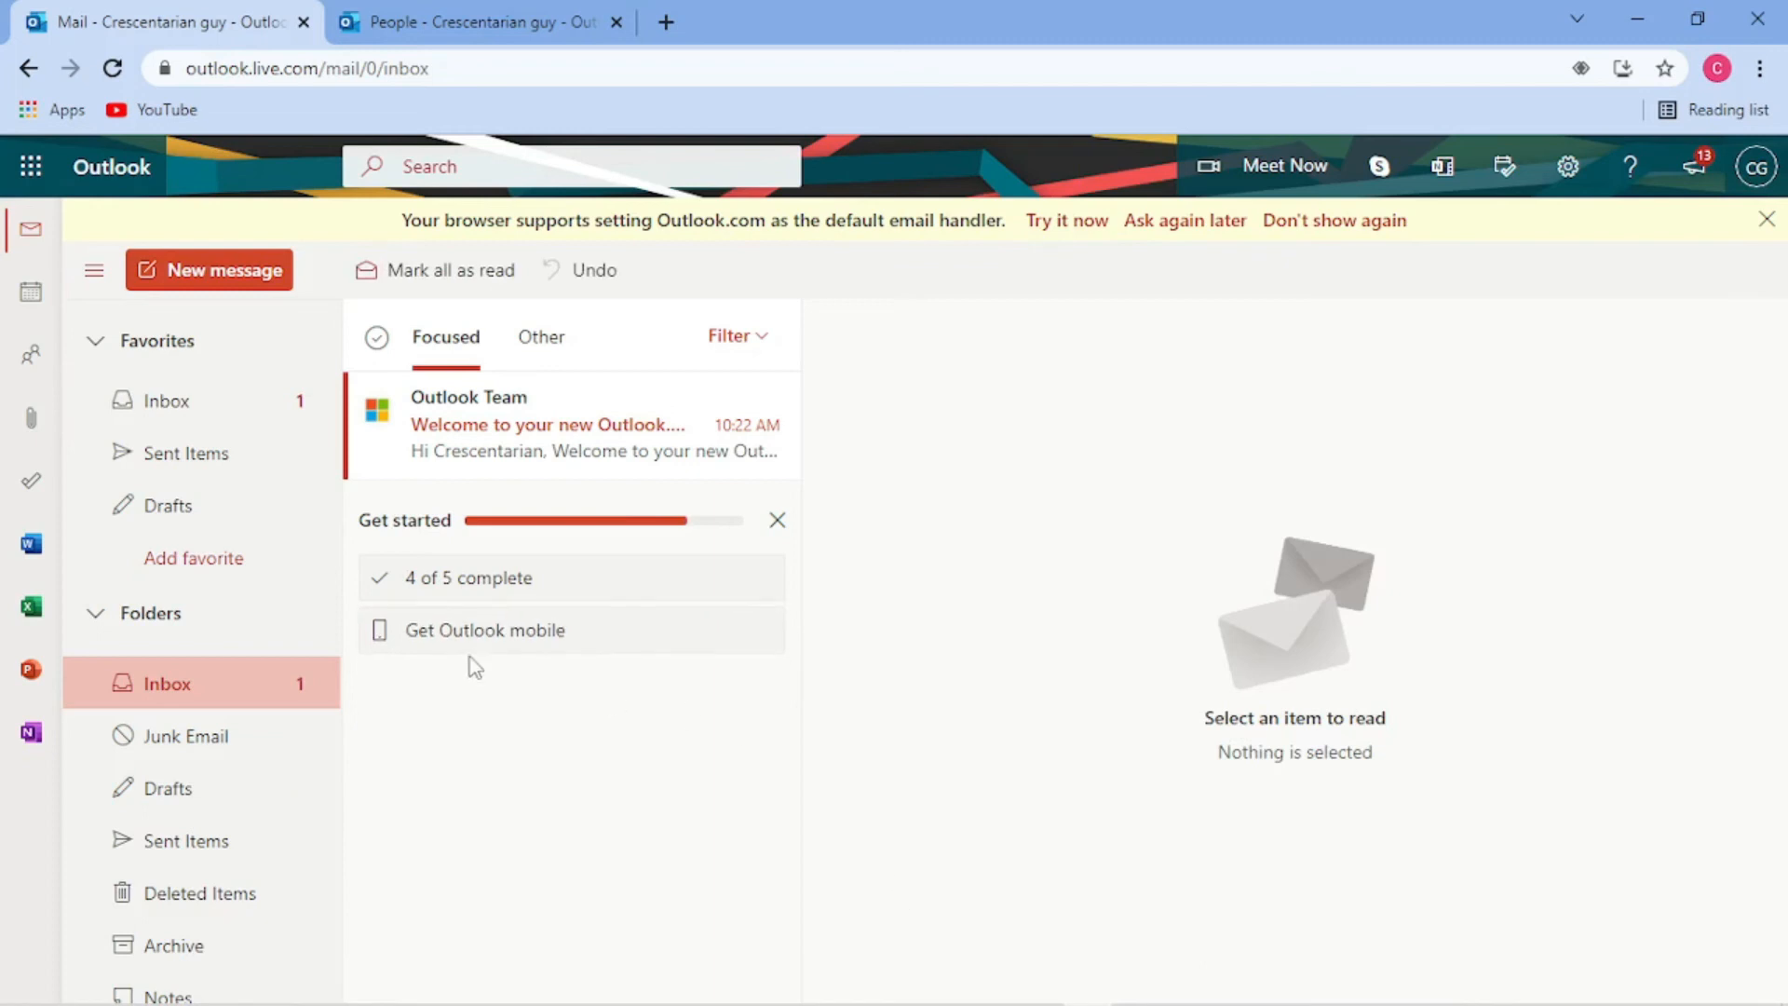
# - Start the Get Outlook mobile step, dismiss the contacts import dialog and close the People tab
pyautogui.click(549, 634)
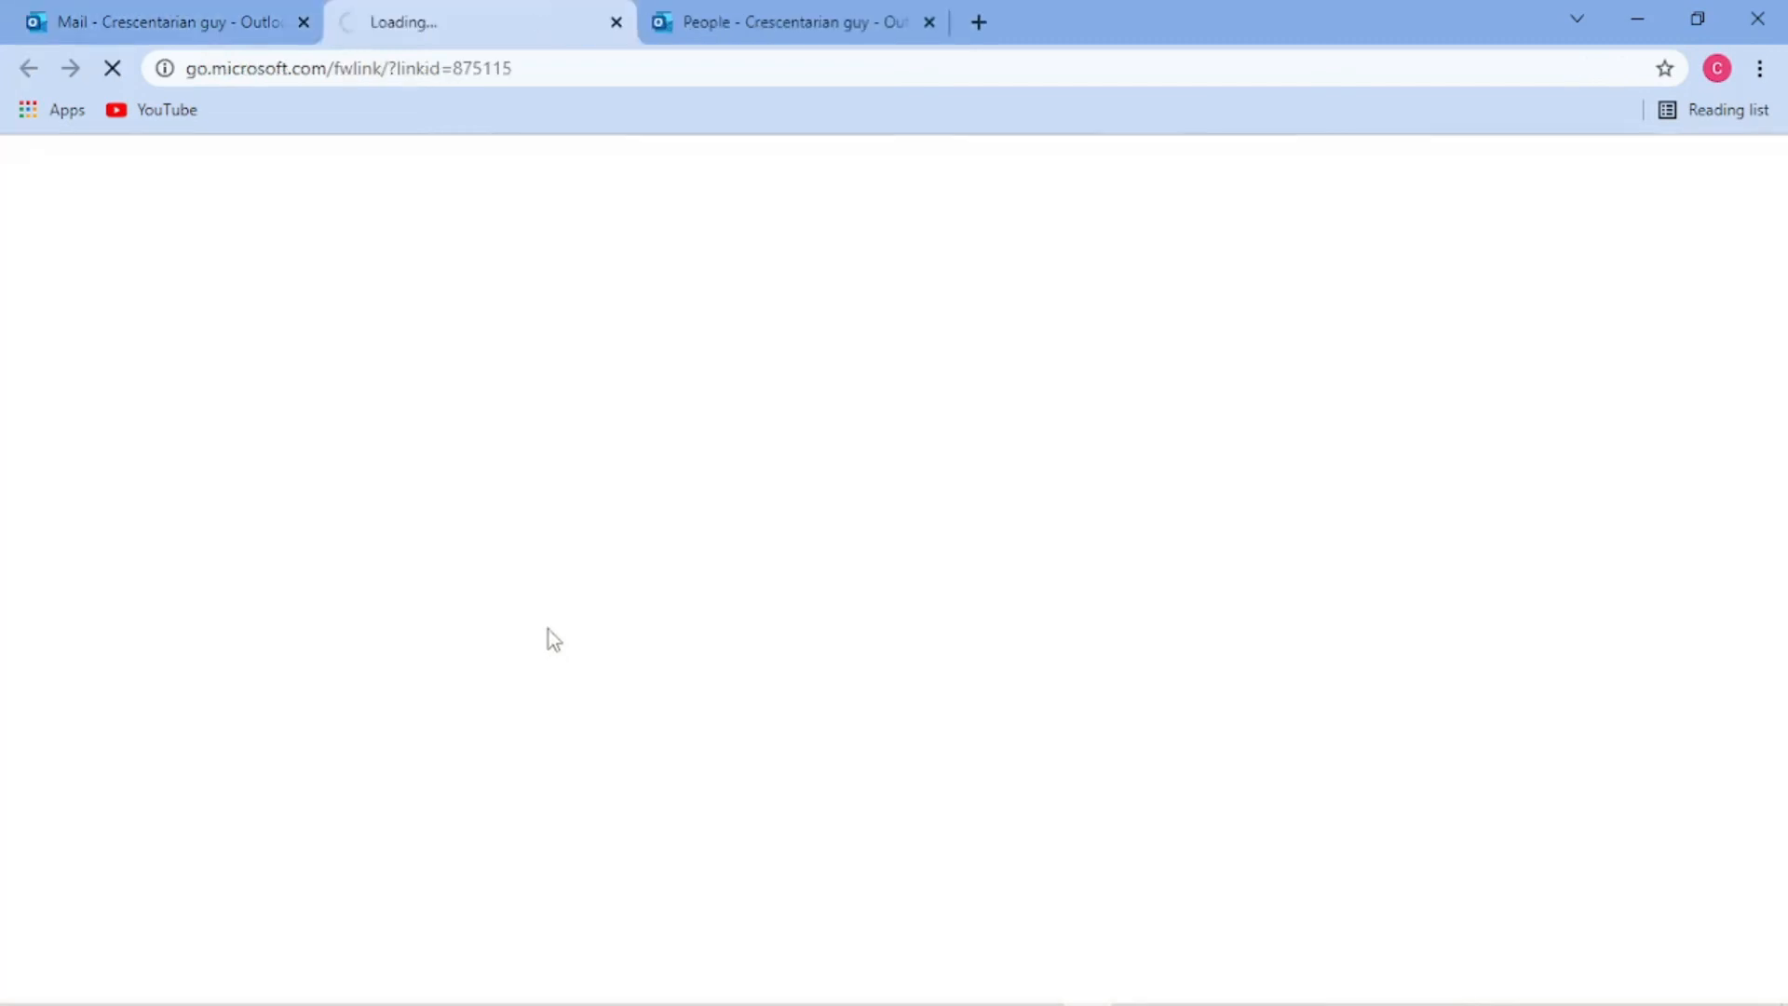
pyautogui.click(774, 19)
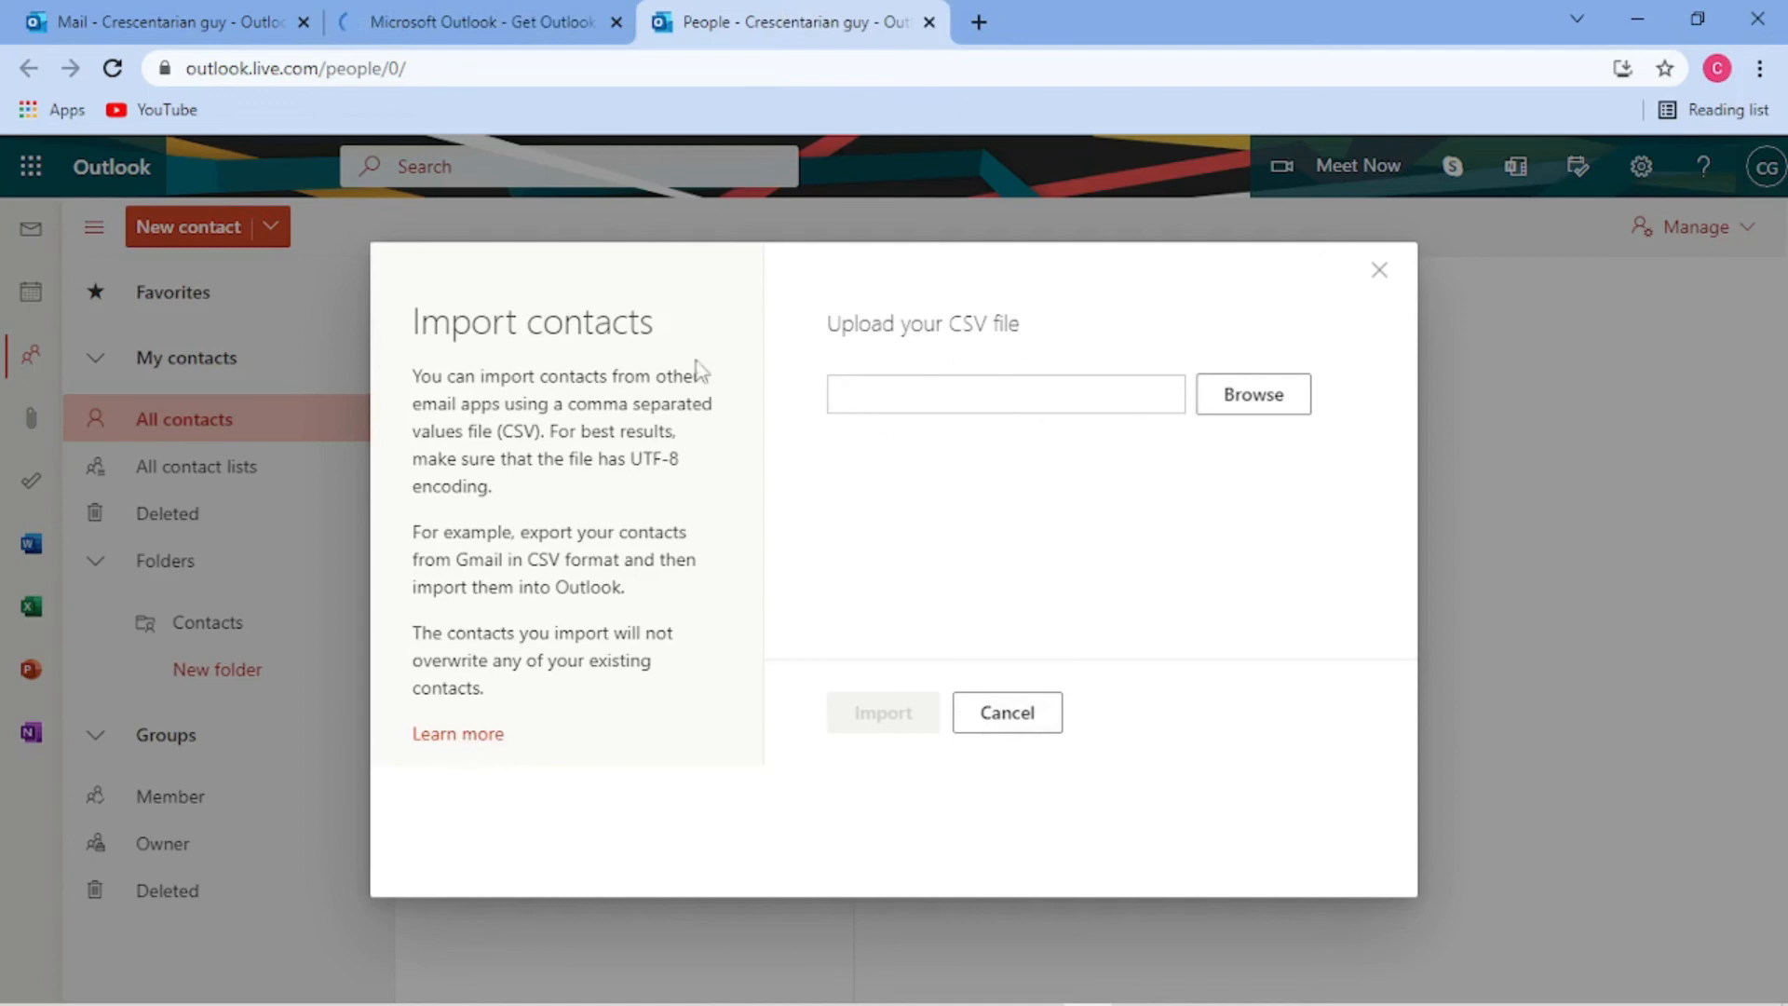
pyautogui.click(1379, 270)
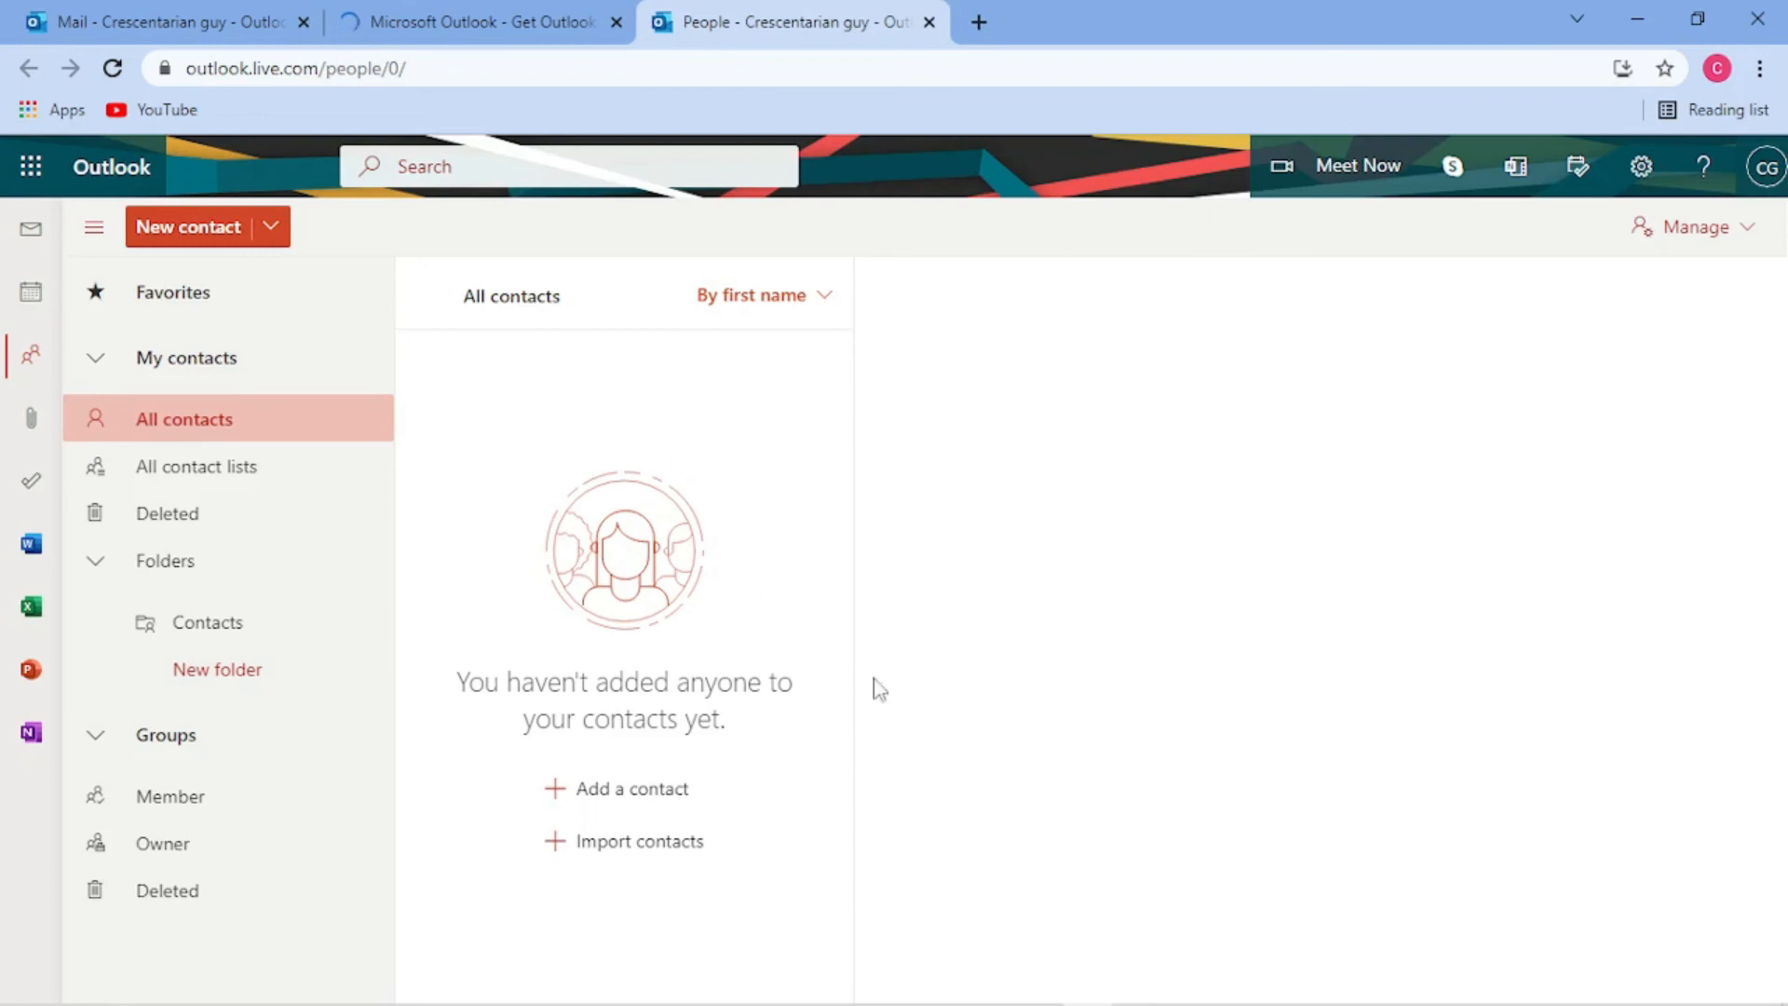
pyautogui.click(930, 22)
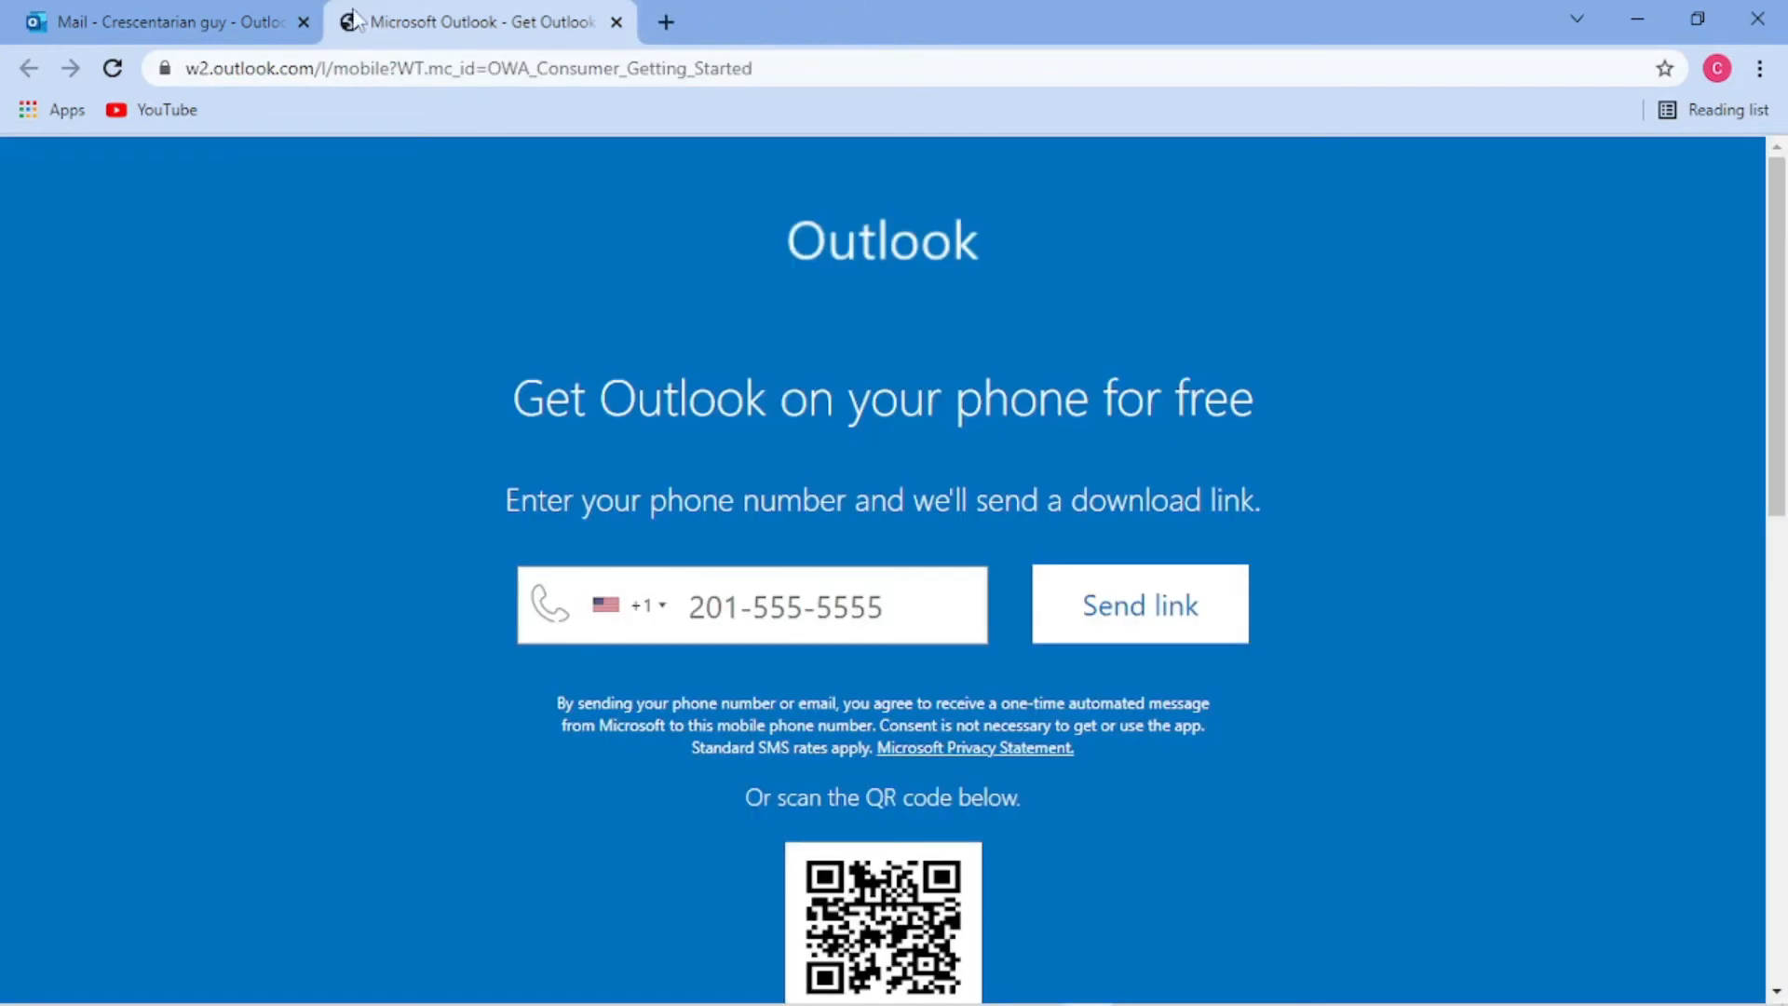
# - Browse the phone country code list, then close the Get Outlook mobile page
pyautogui.click(662, 610)
pyautogui.moveTo(893, 714); pyautogui.dragTo(880, 884)
pyautogui.scroll(5, 880, 884)
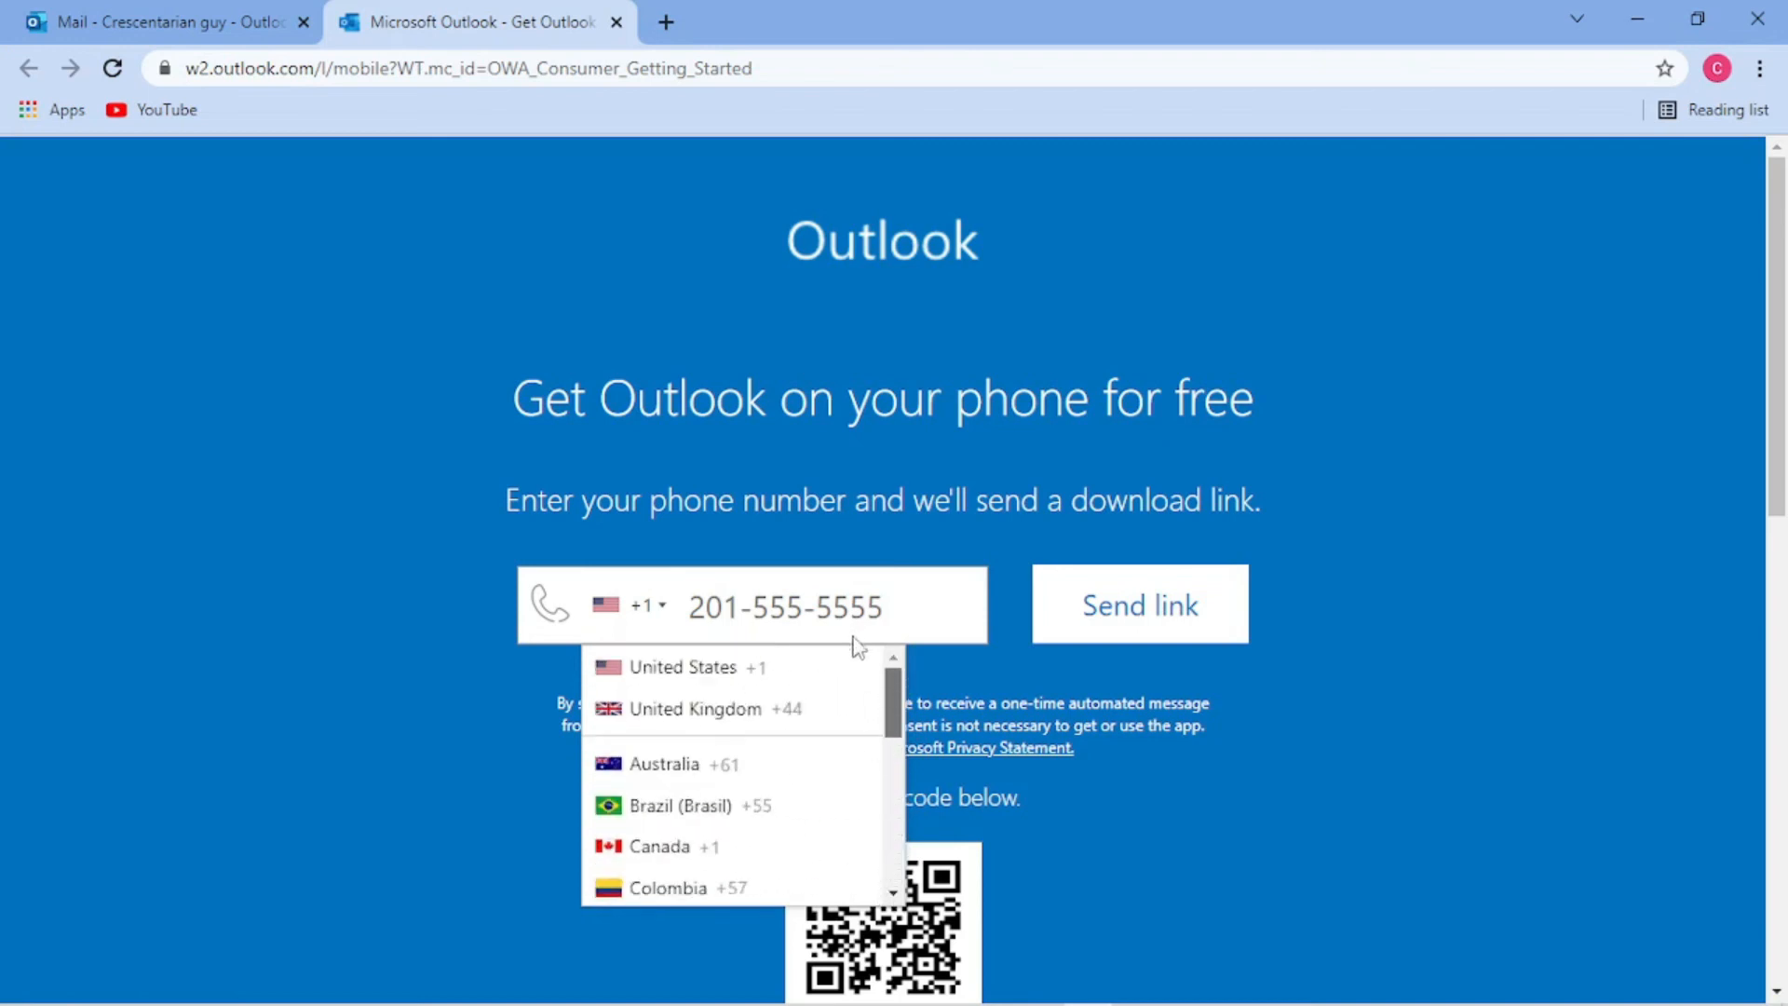
pyautogui.scroll(-5, 851, 742)
pyautogui.scroll(1, 857, 824)
pyautogui.scroll(4, 858, 826)
pyautogui.click(315, 517)
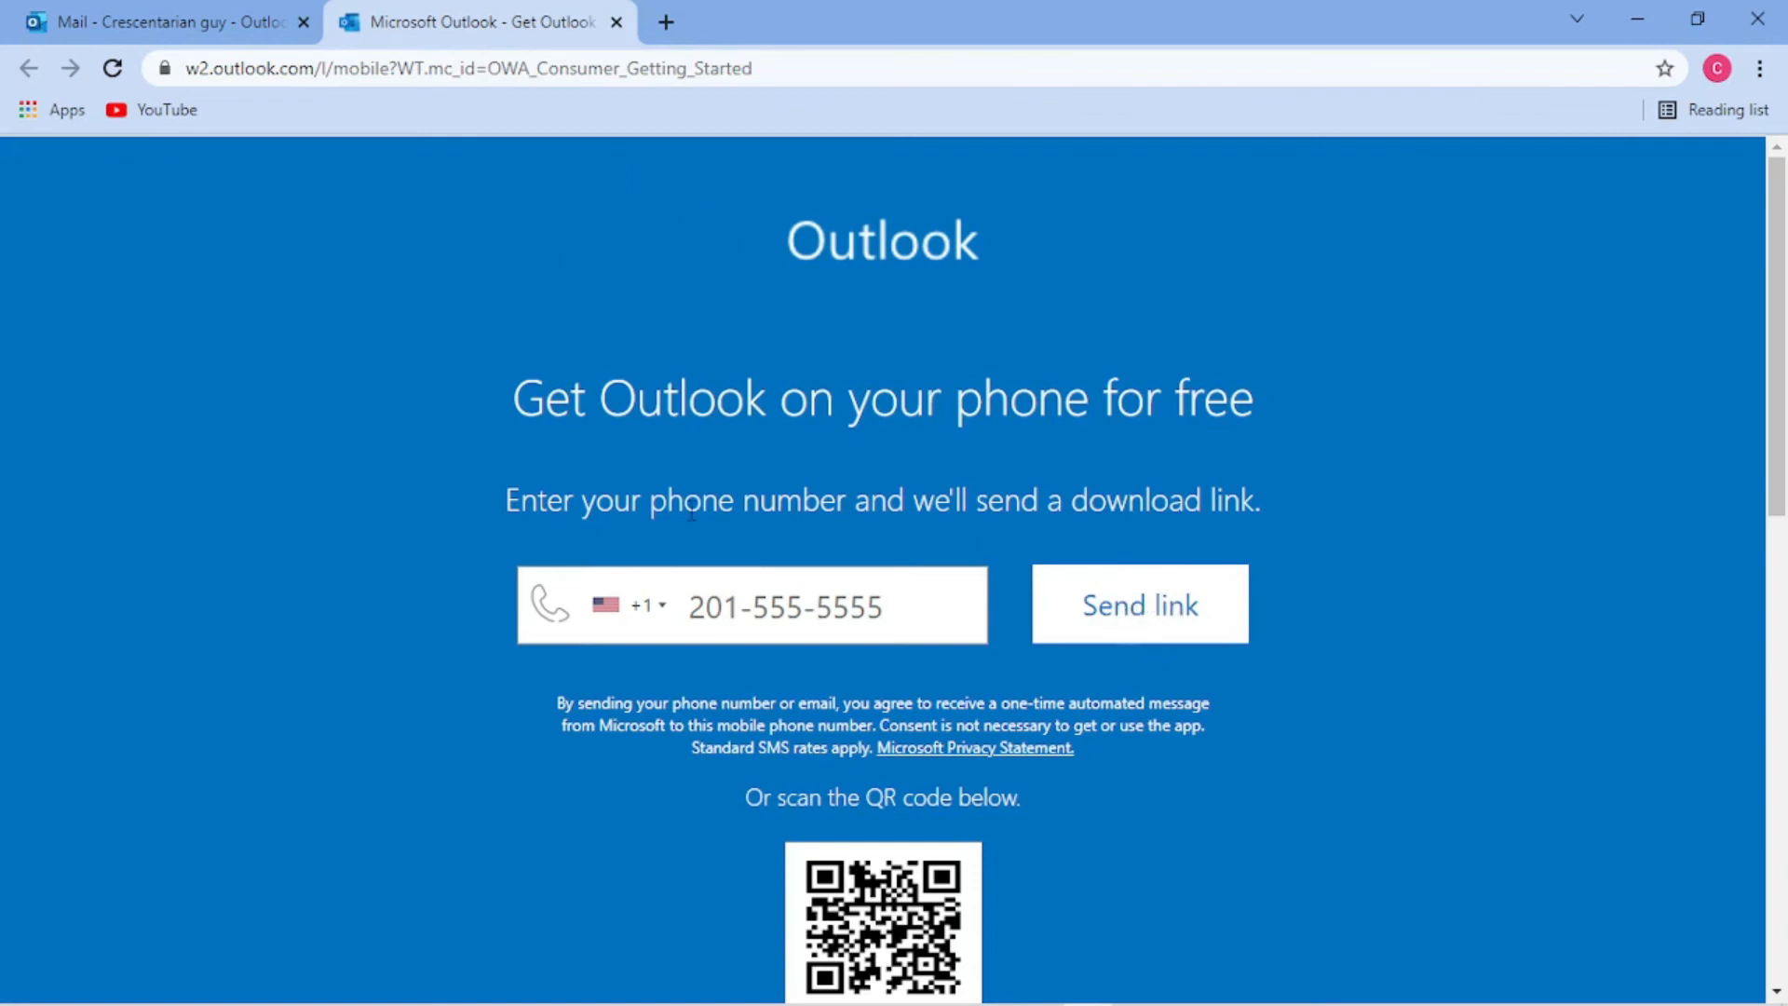
pyautogui.click(617, 22)
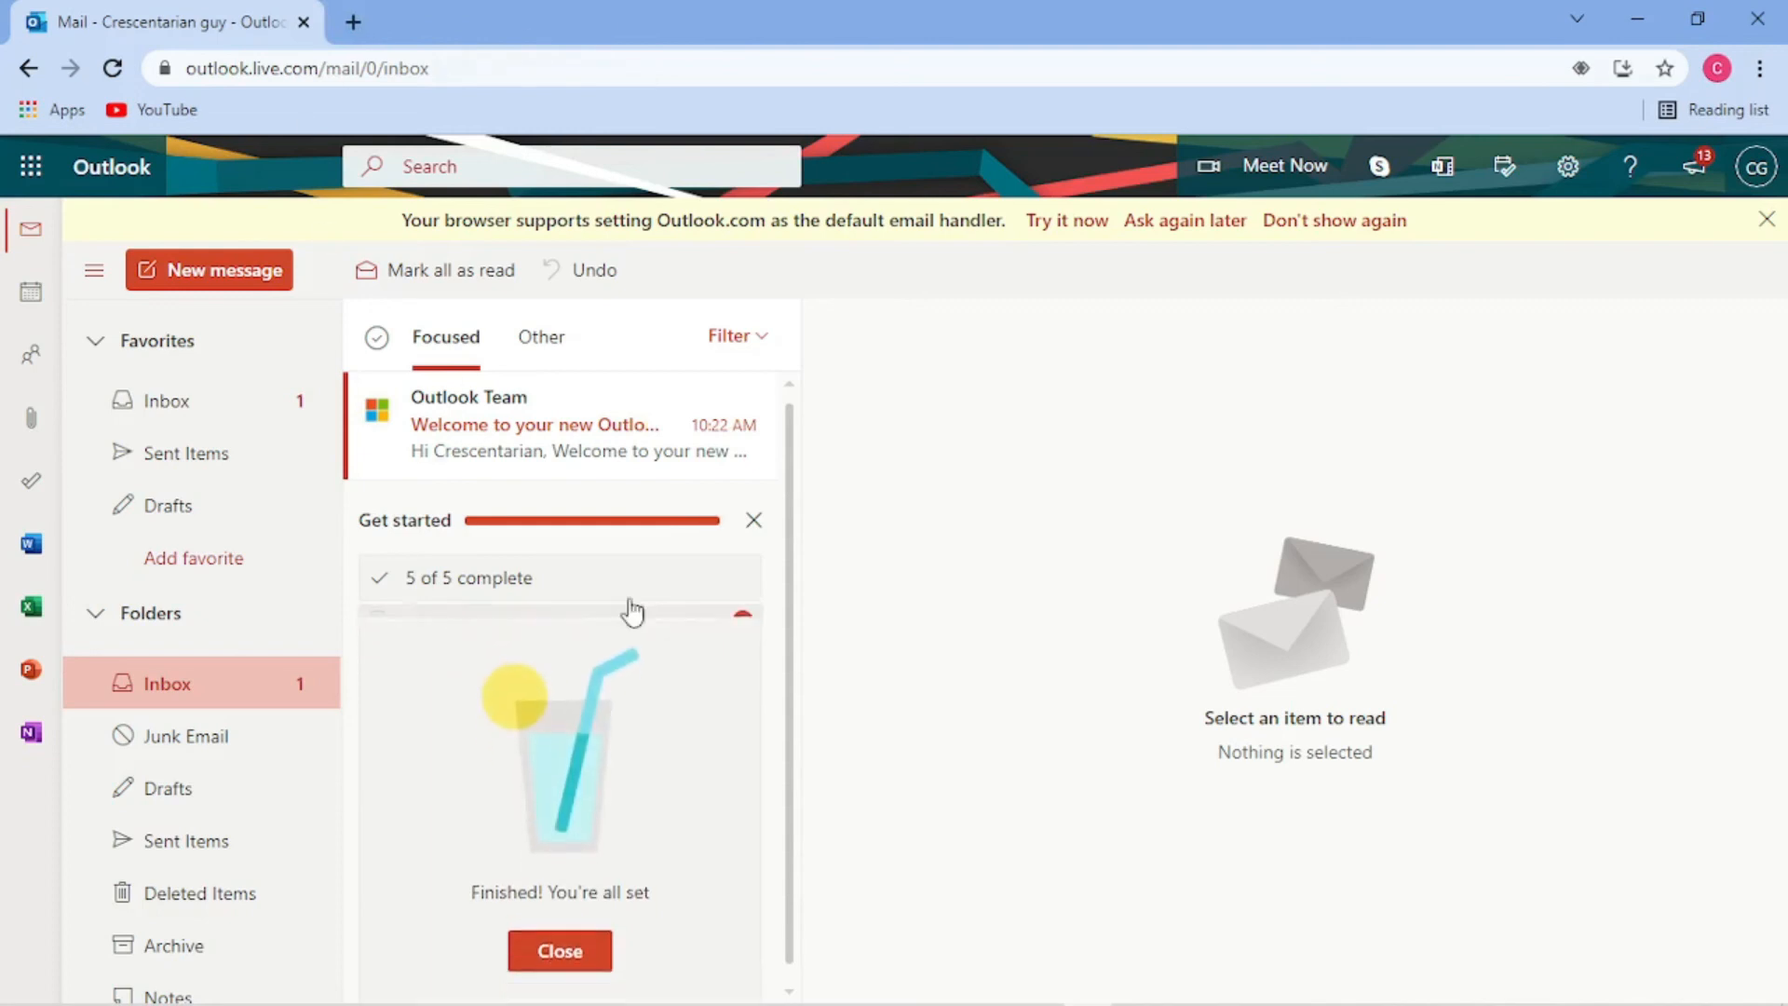
pyautogui.click(572, 936)
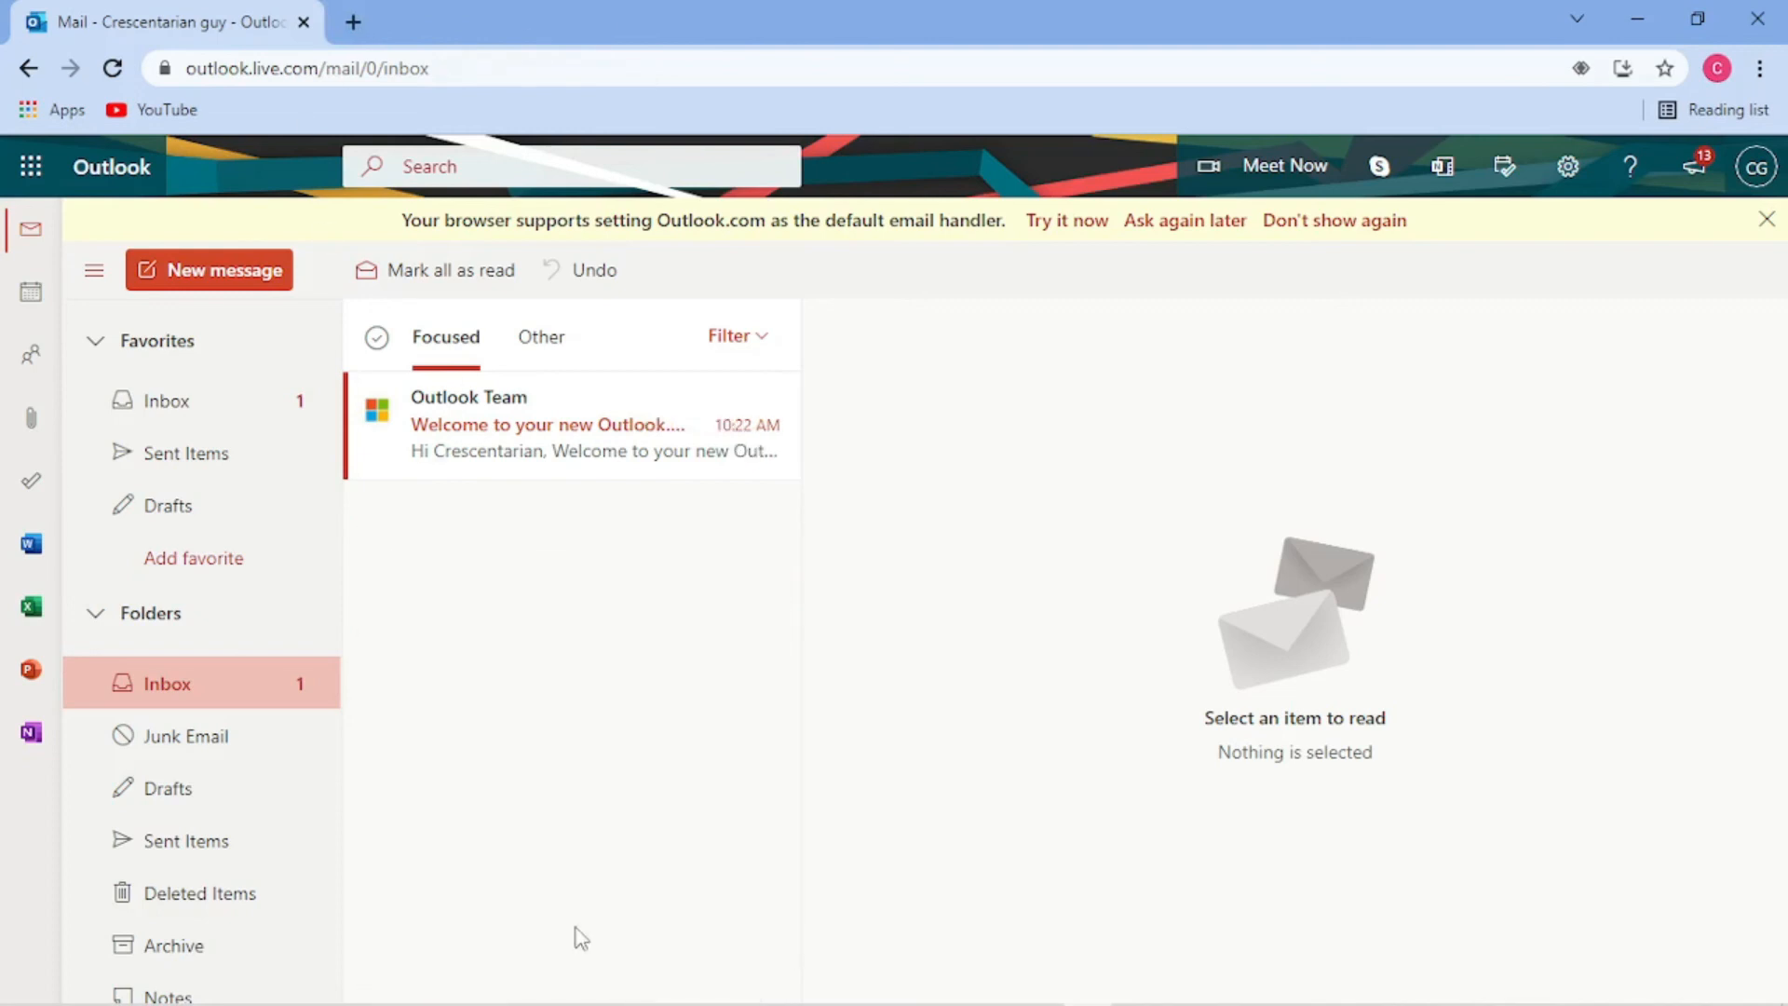
pyautogui.click(772, 453)
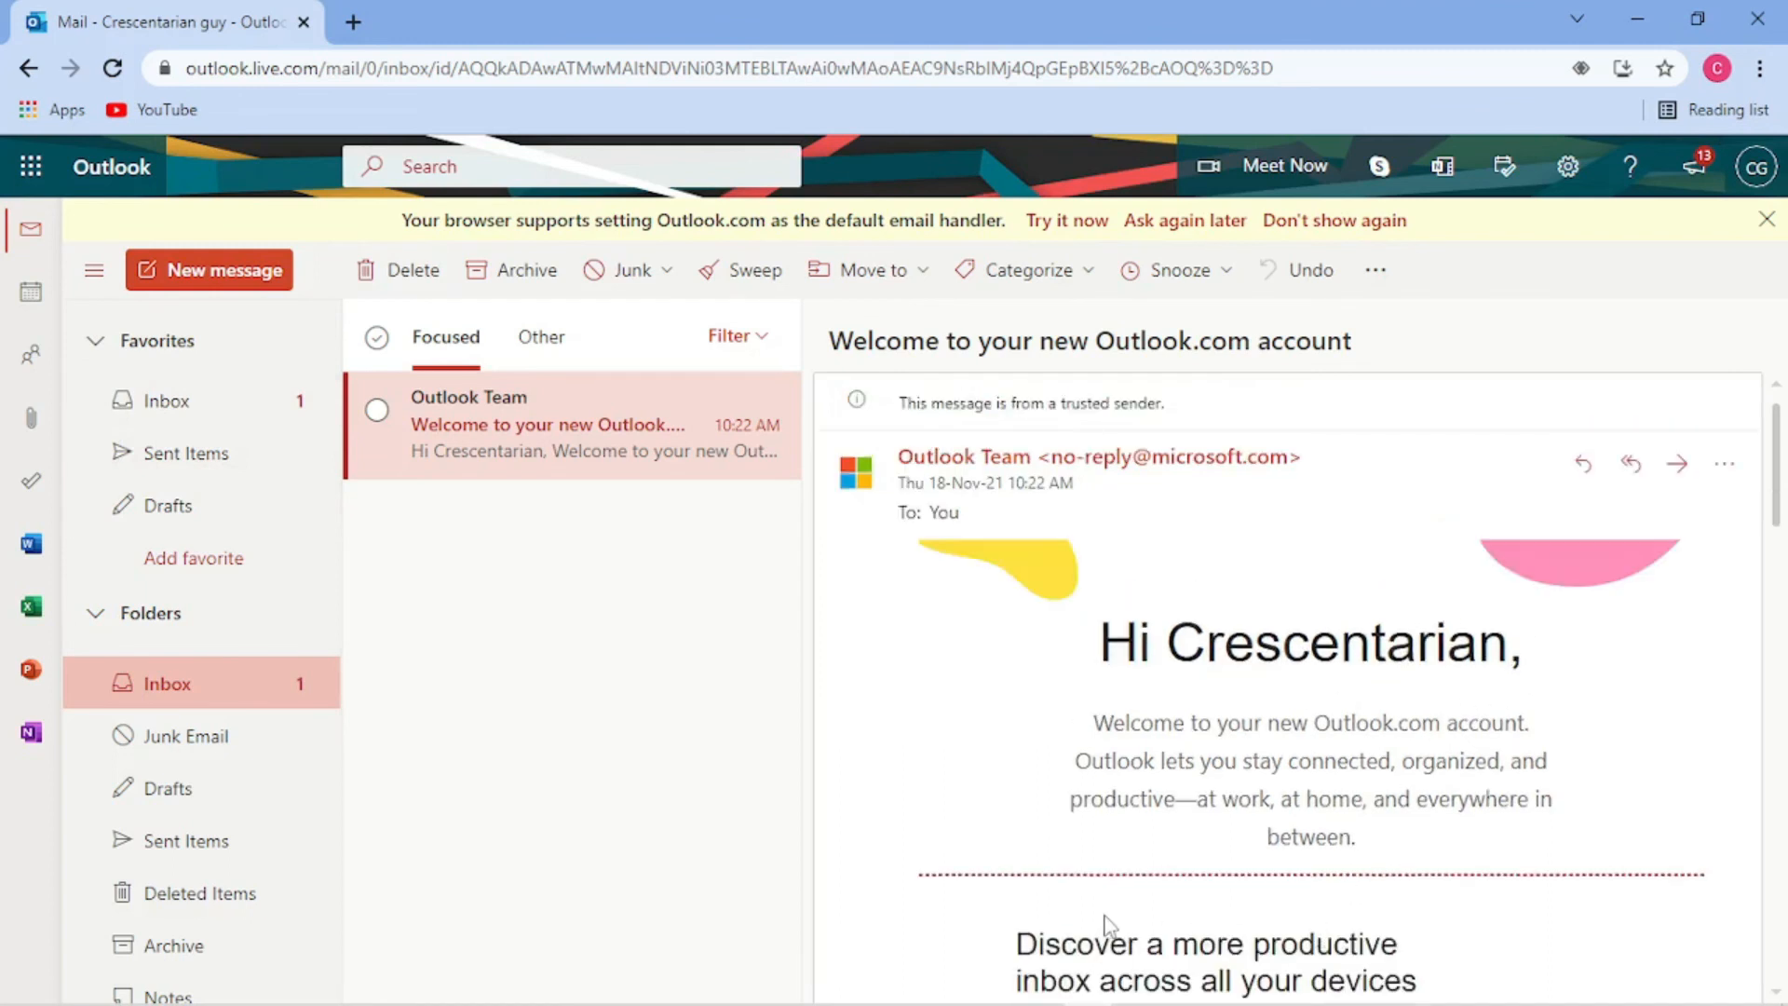
pyautogui.moveTo(1777, 495); pyautogui.dragTo(1681, 438)
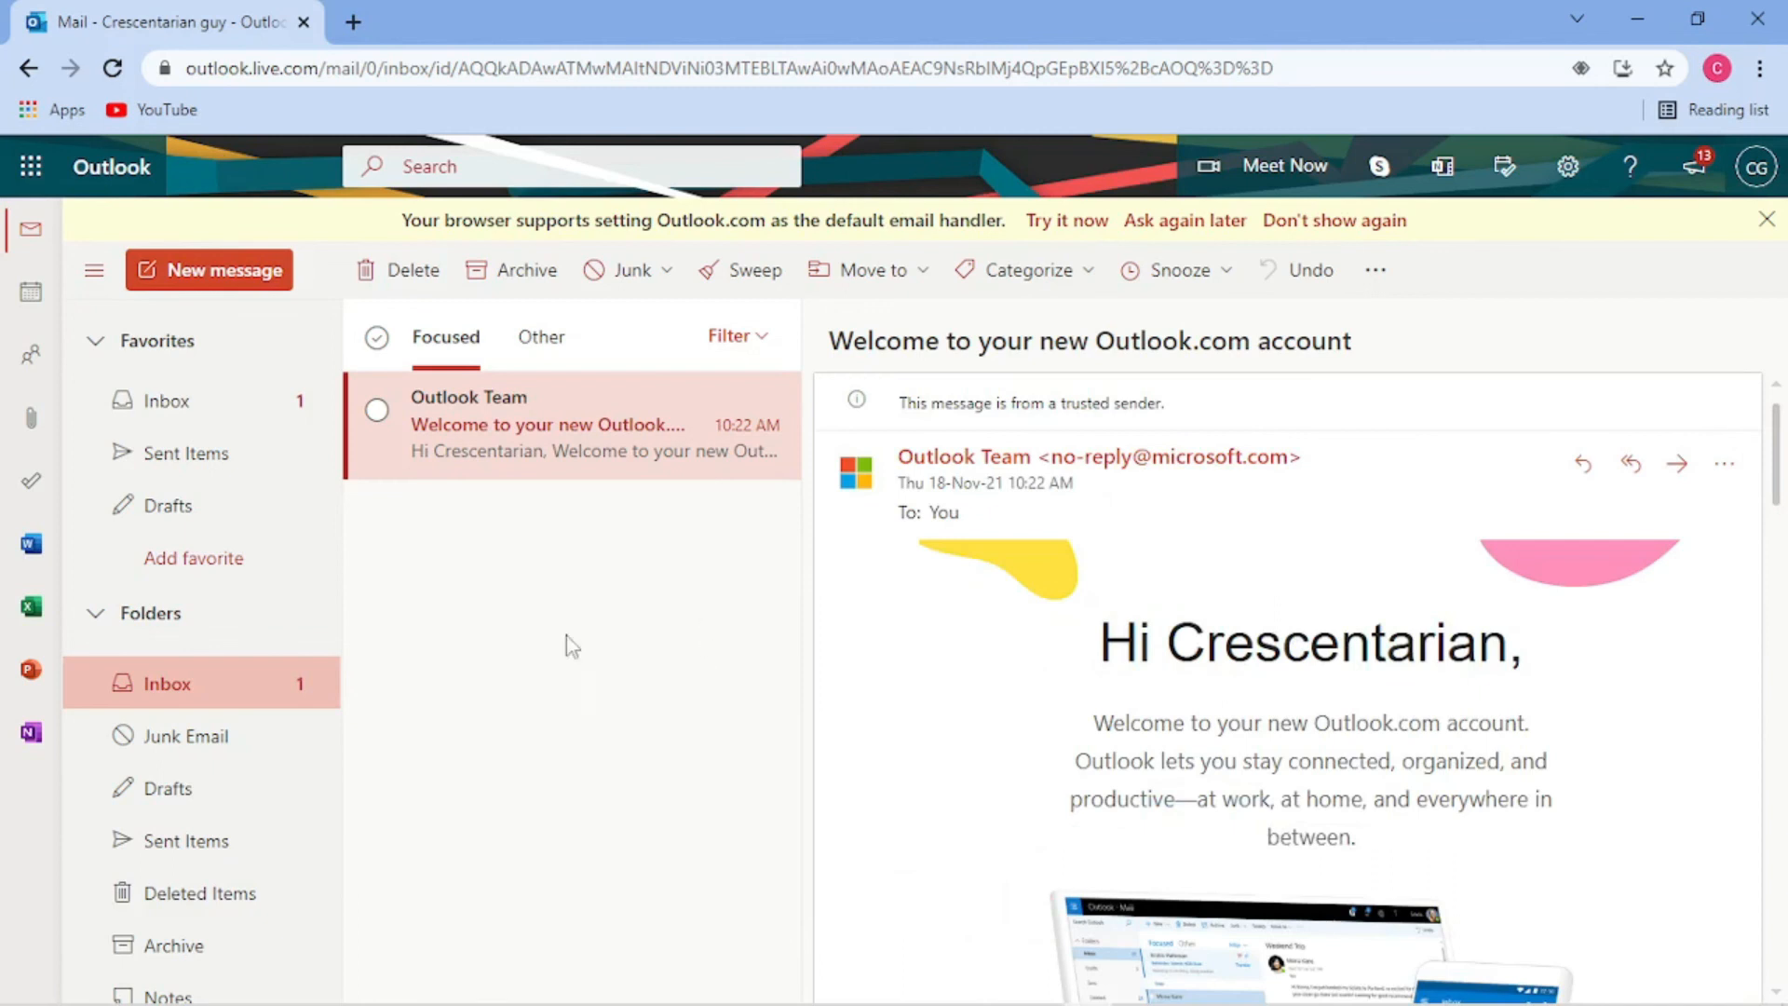
pyautogui.click(199, 686)
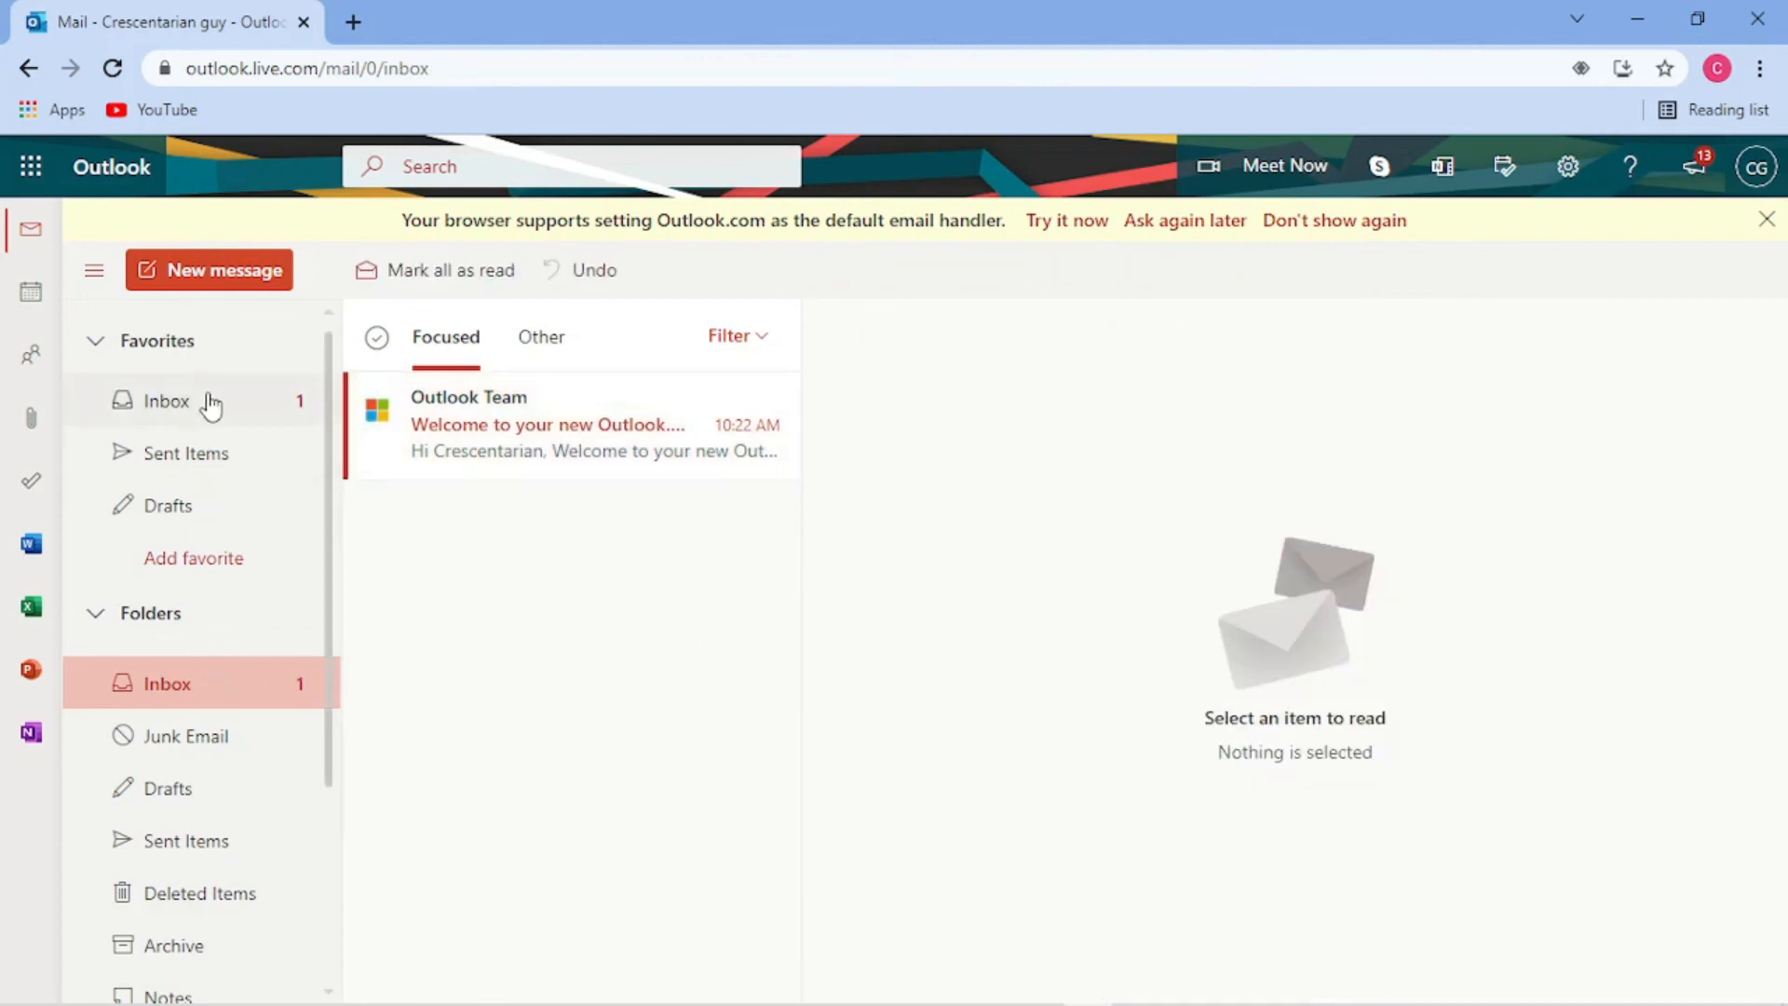
# - View Sent Items and Drafts, peek at Microsoft To Do, then return to the Drafts folder
pyautogui.click(204, 459)
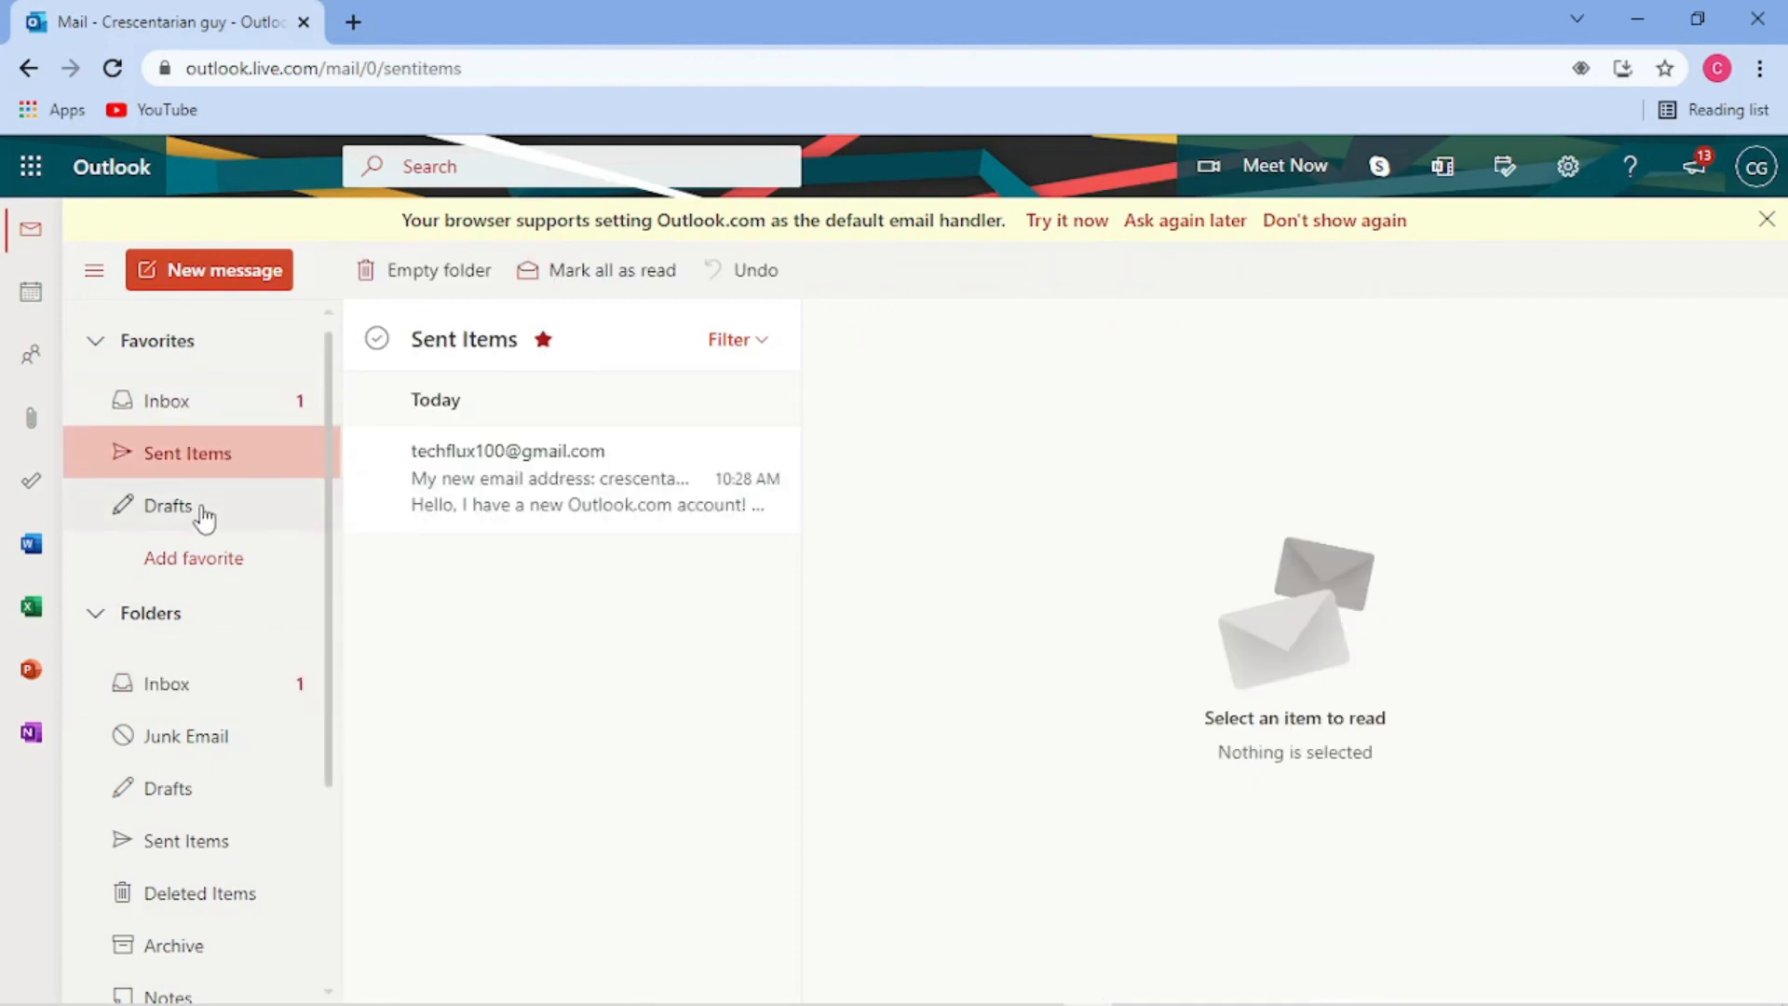
pyautogui.click(198, 507)
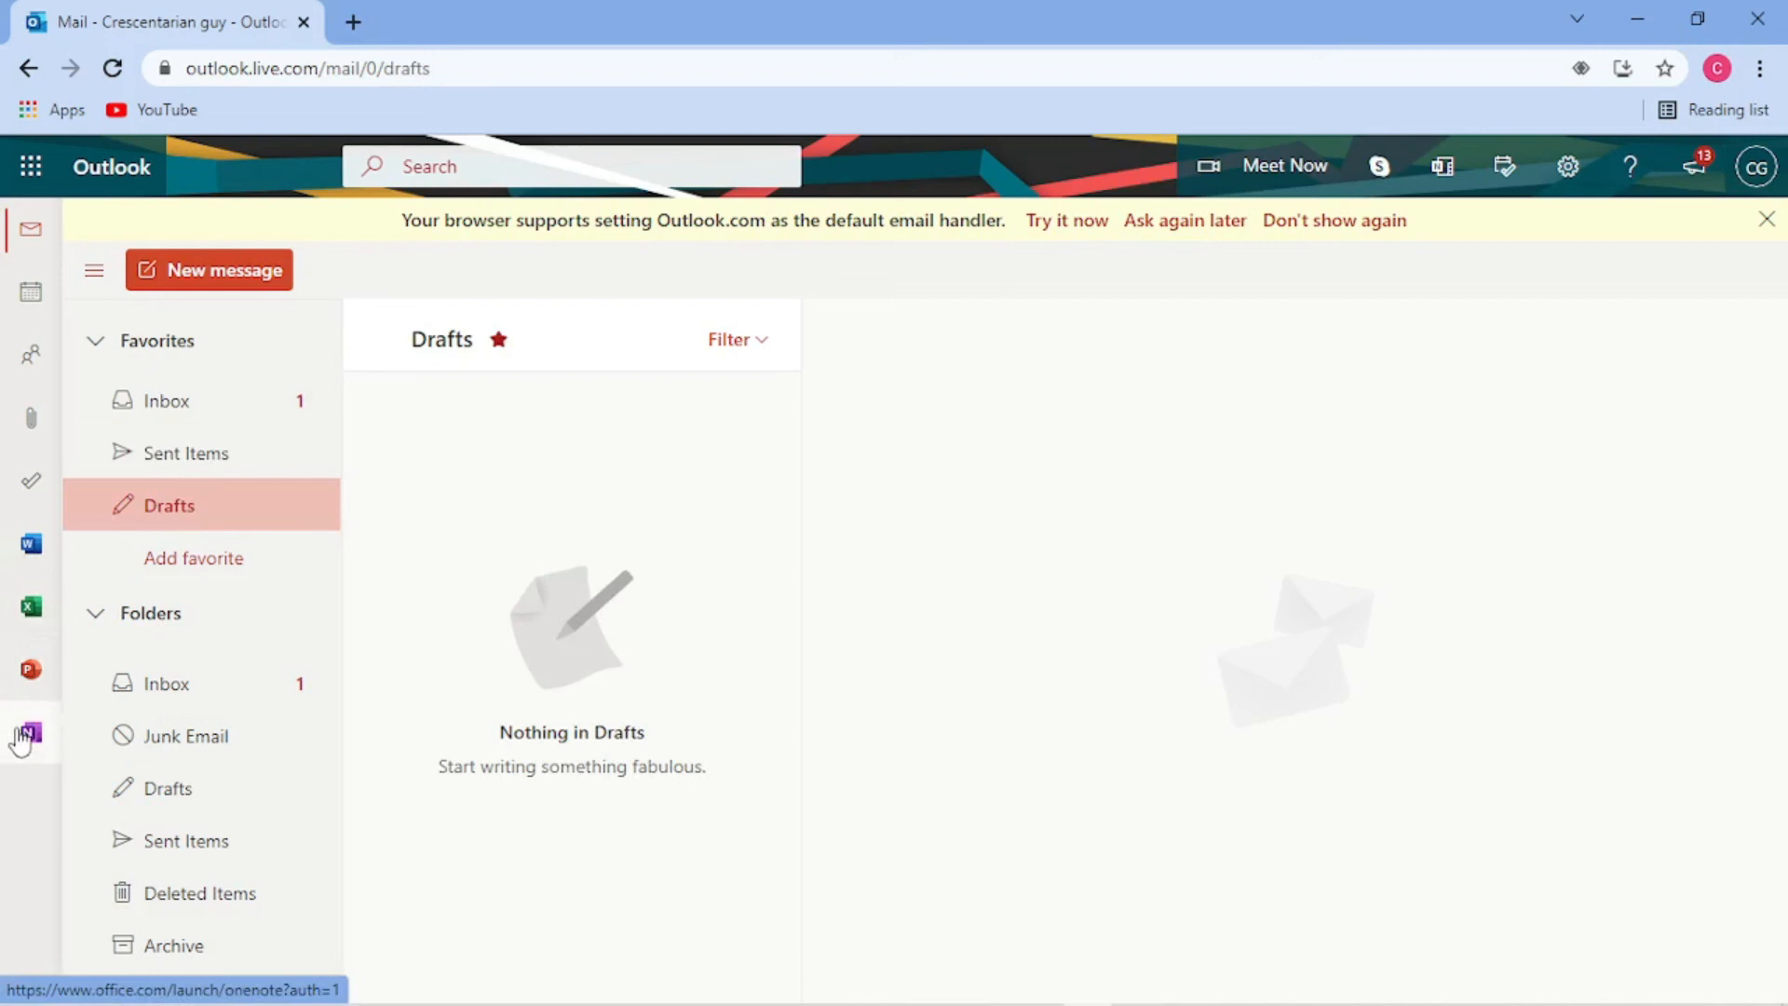
pyautogui.click(30, 486)
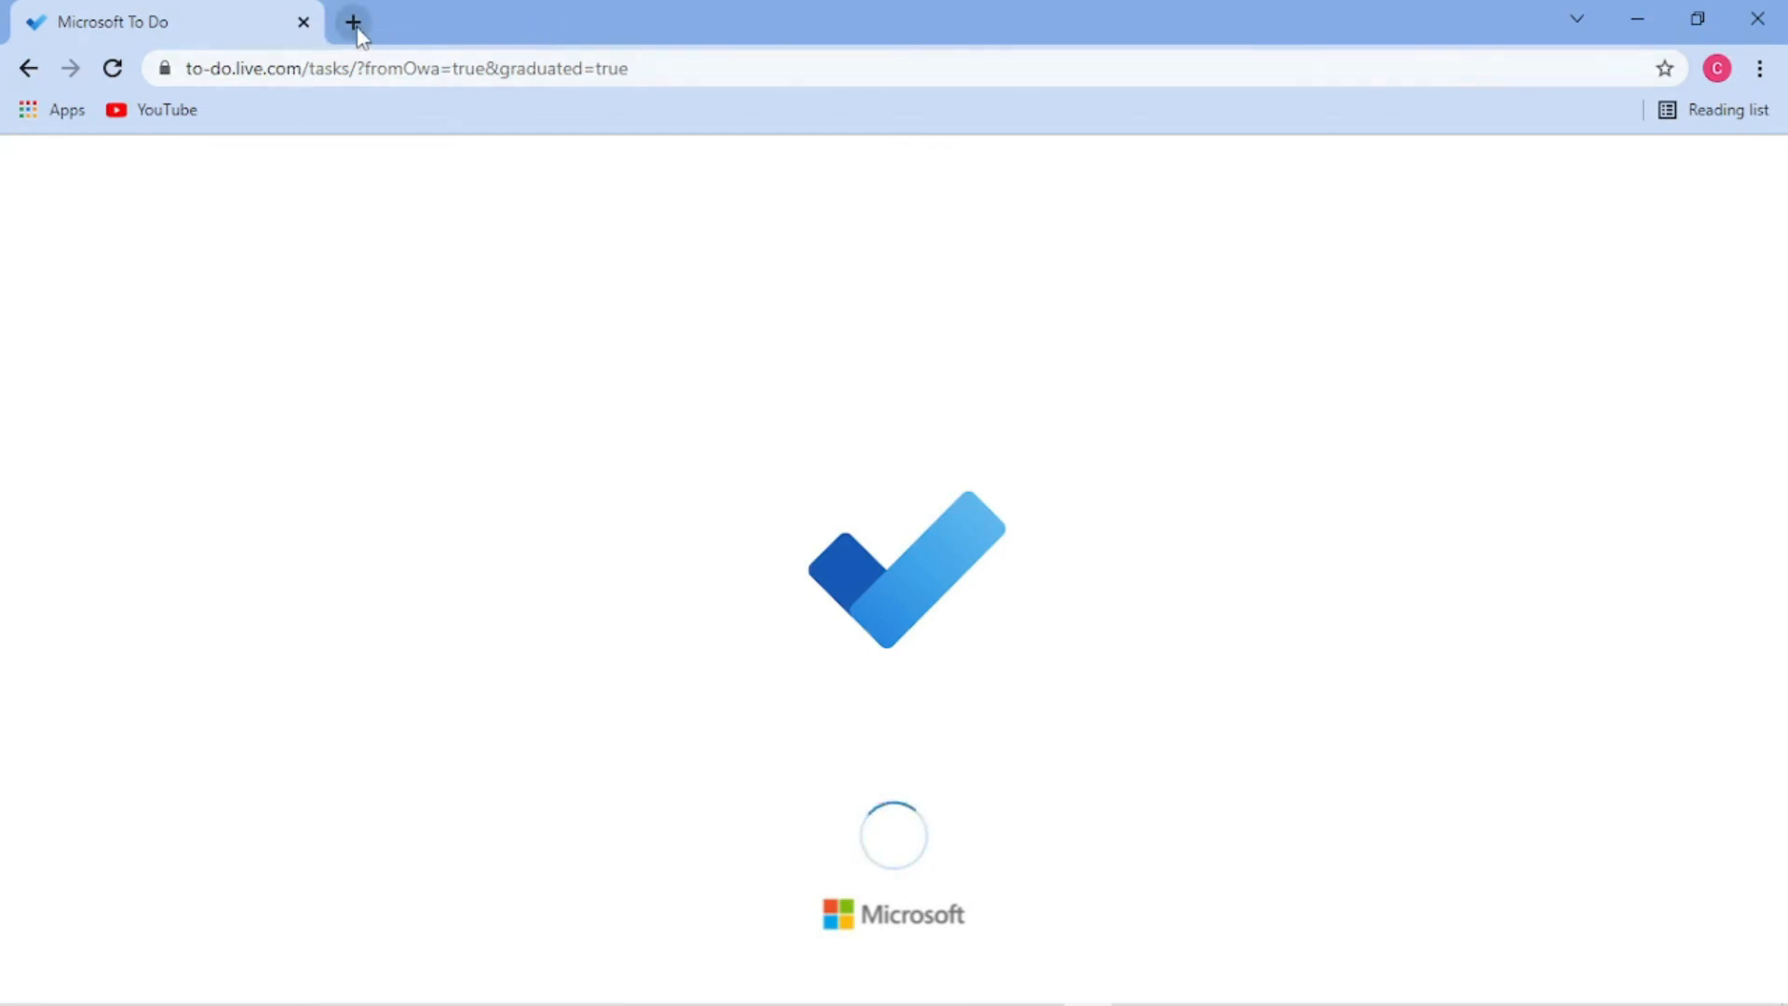
pyautogui.click(29, 70)
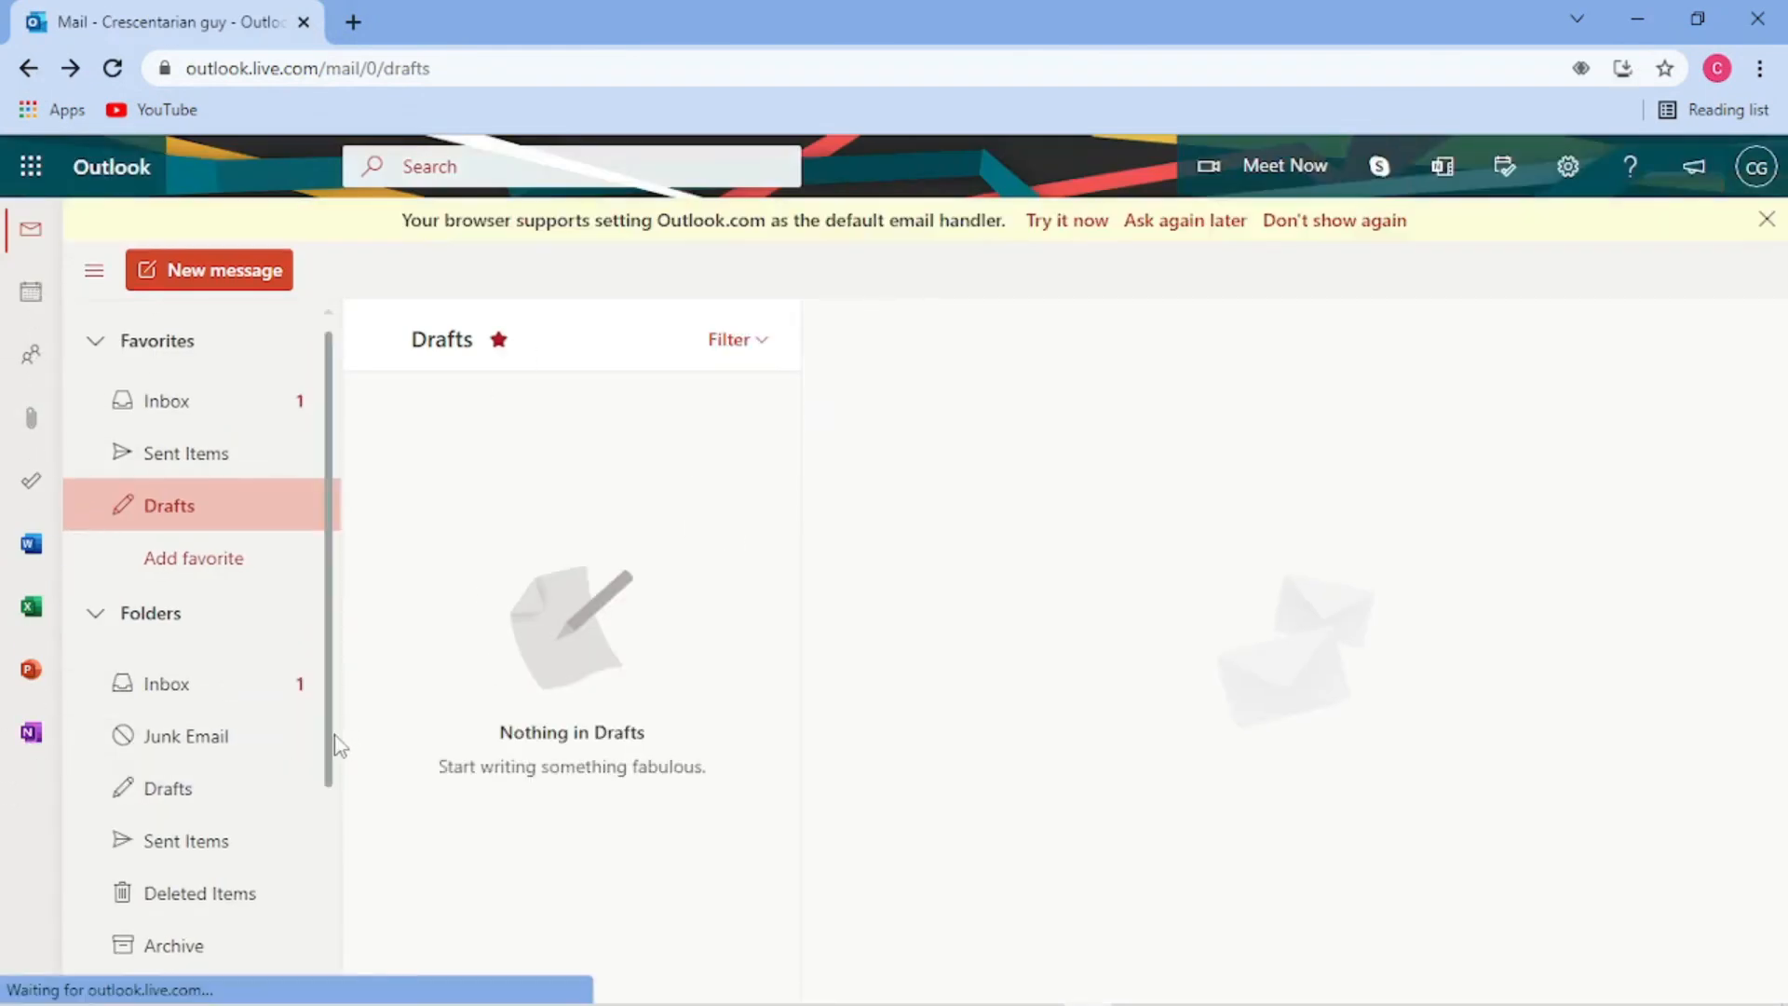
pyautogui.scroll(-2, 338, 792)
# - Bookmark the Outlook mail page on the bookmarks bar under the name 'Outlook'
pyautogui.scroll(-1, 343, 894)
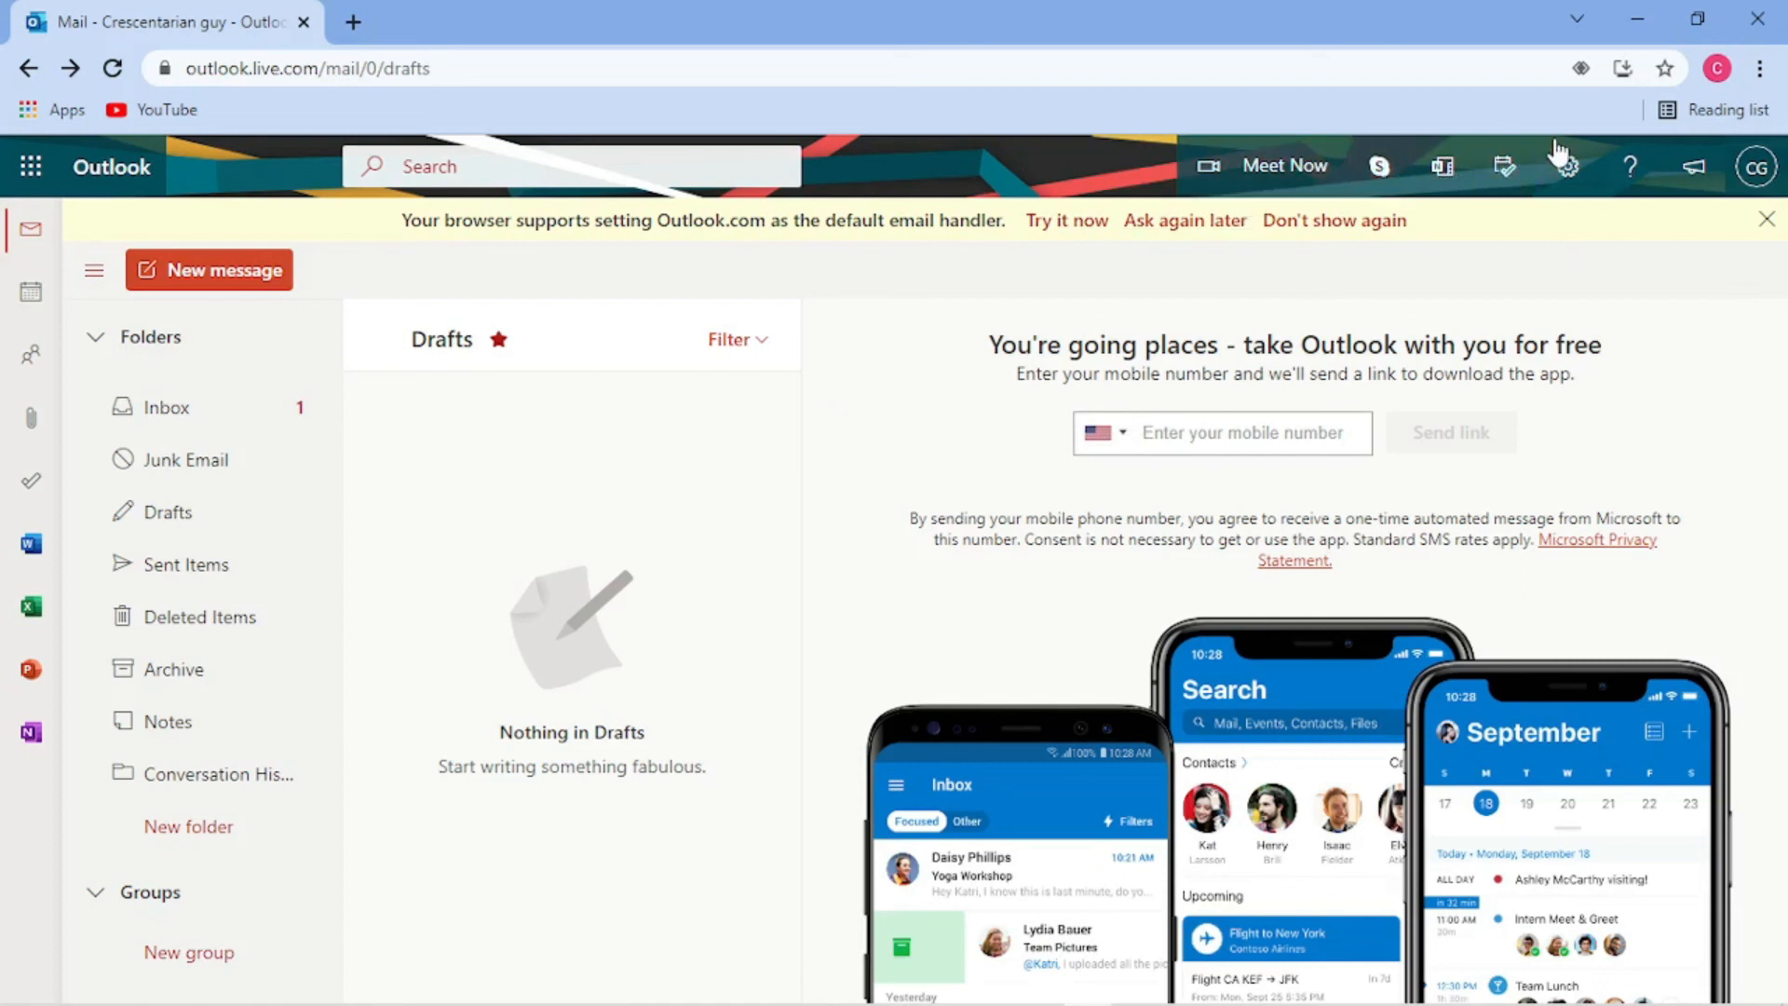
pyautogui.click(1760, 71)
pyautogui.click(1760, 71)
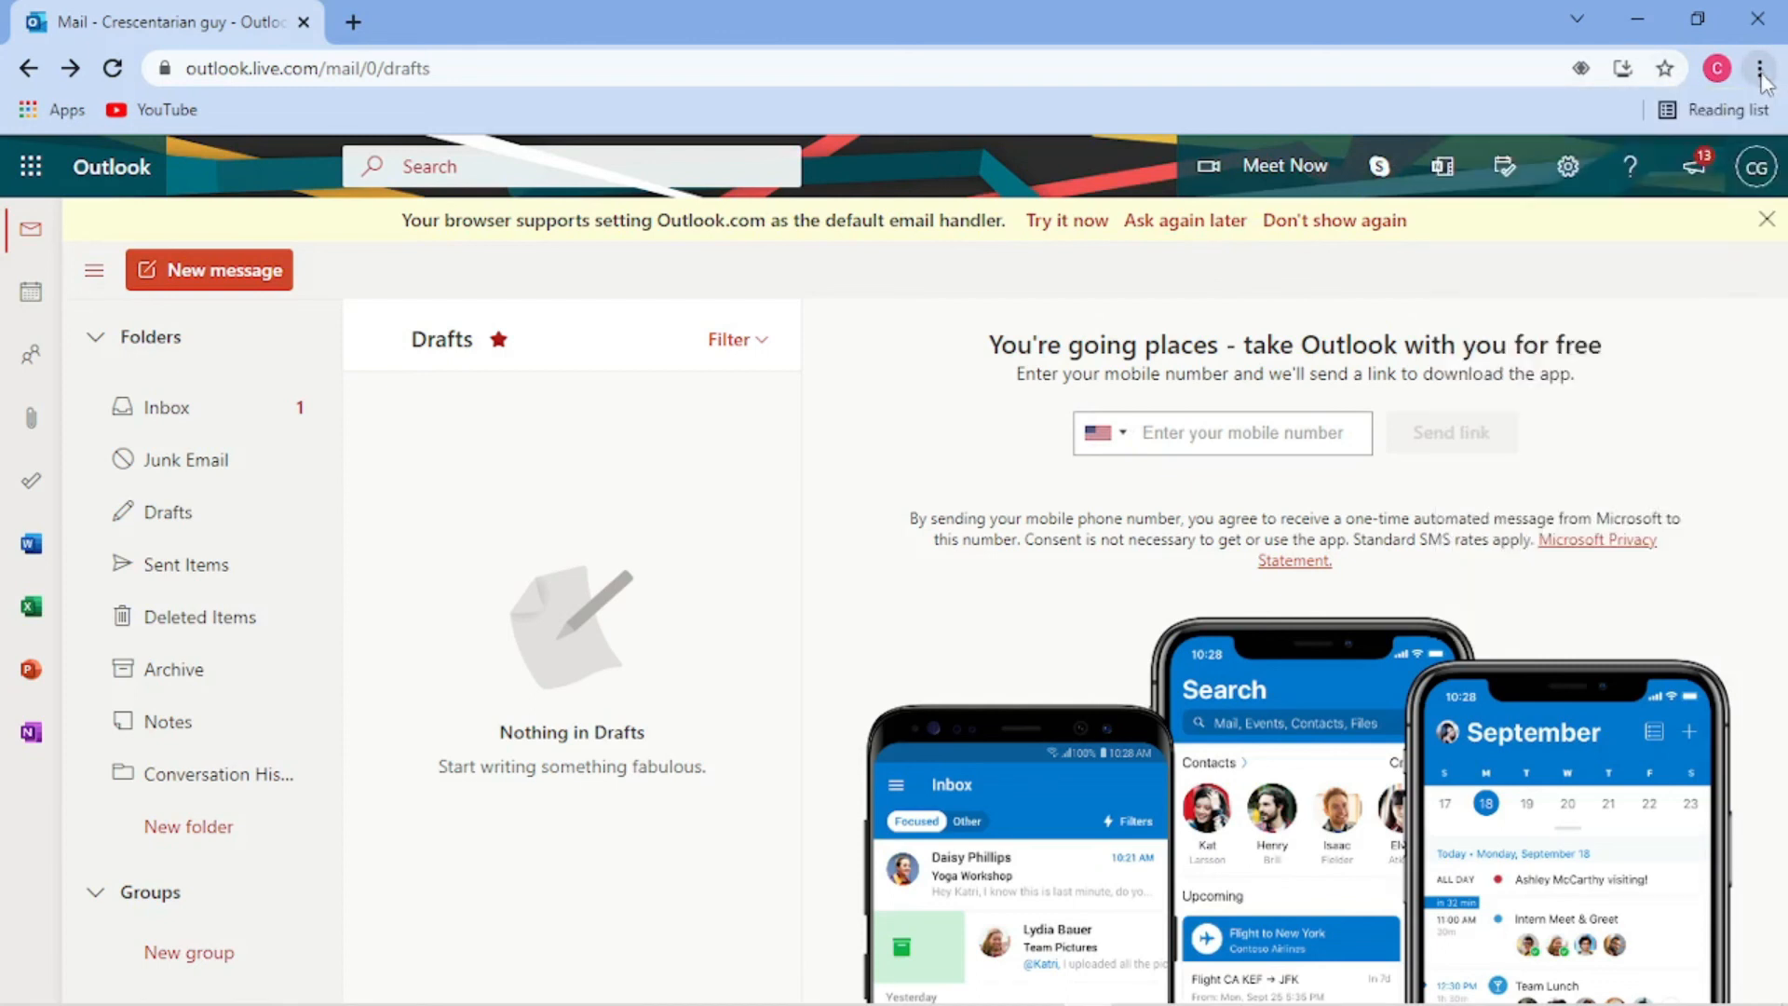
pyautogui.click(1666, 69)
pyautogui.click(1537, 105)
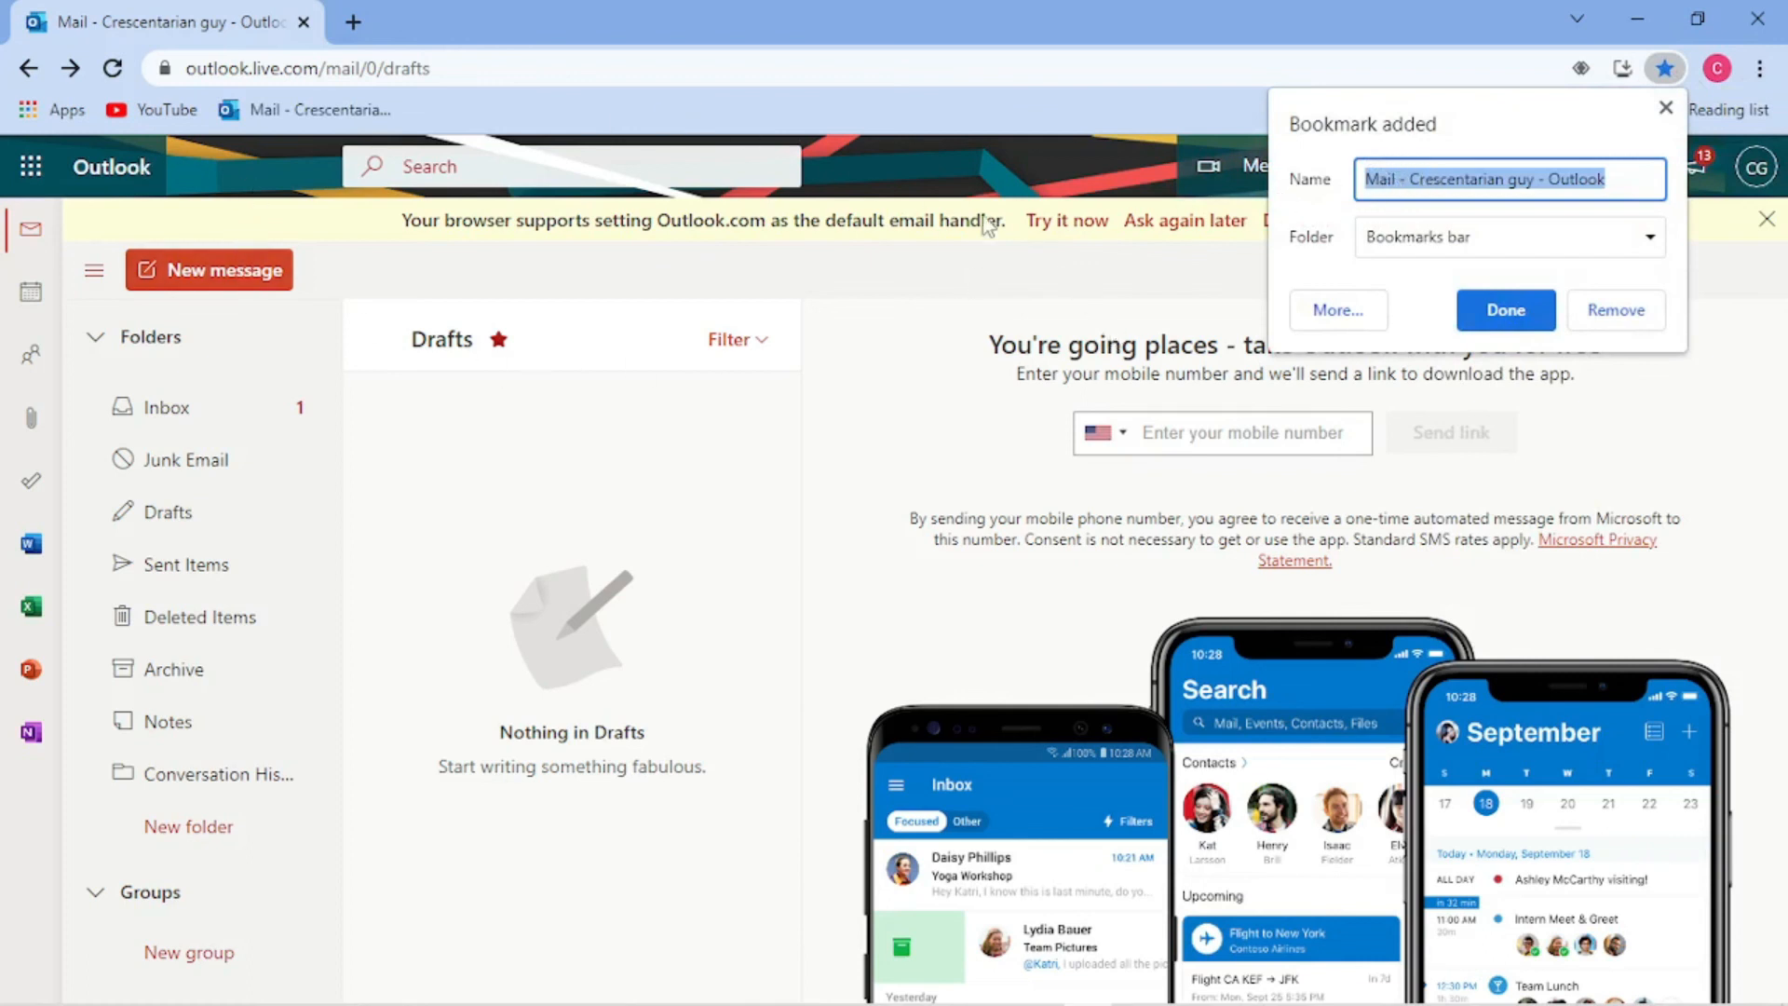
pyautogui.click(1553, 178)
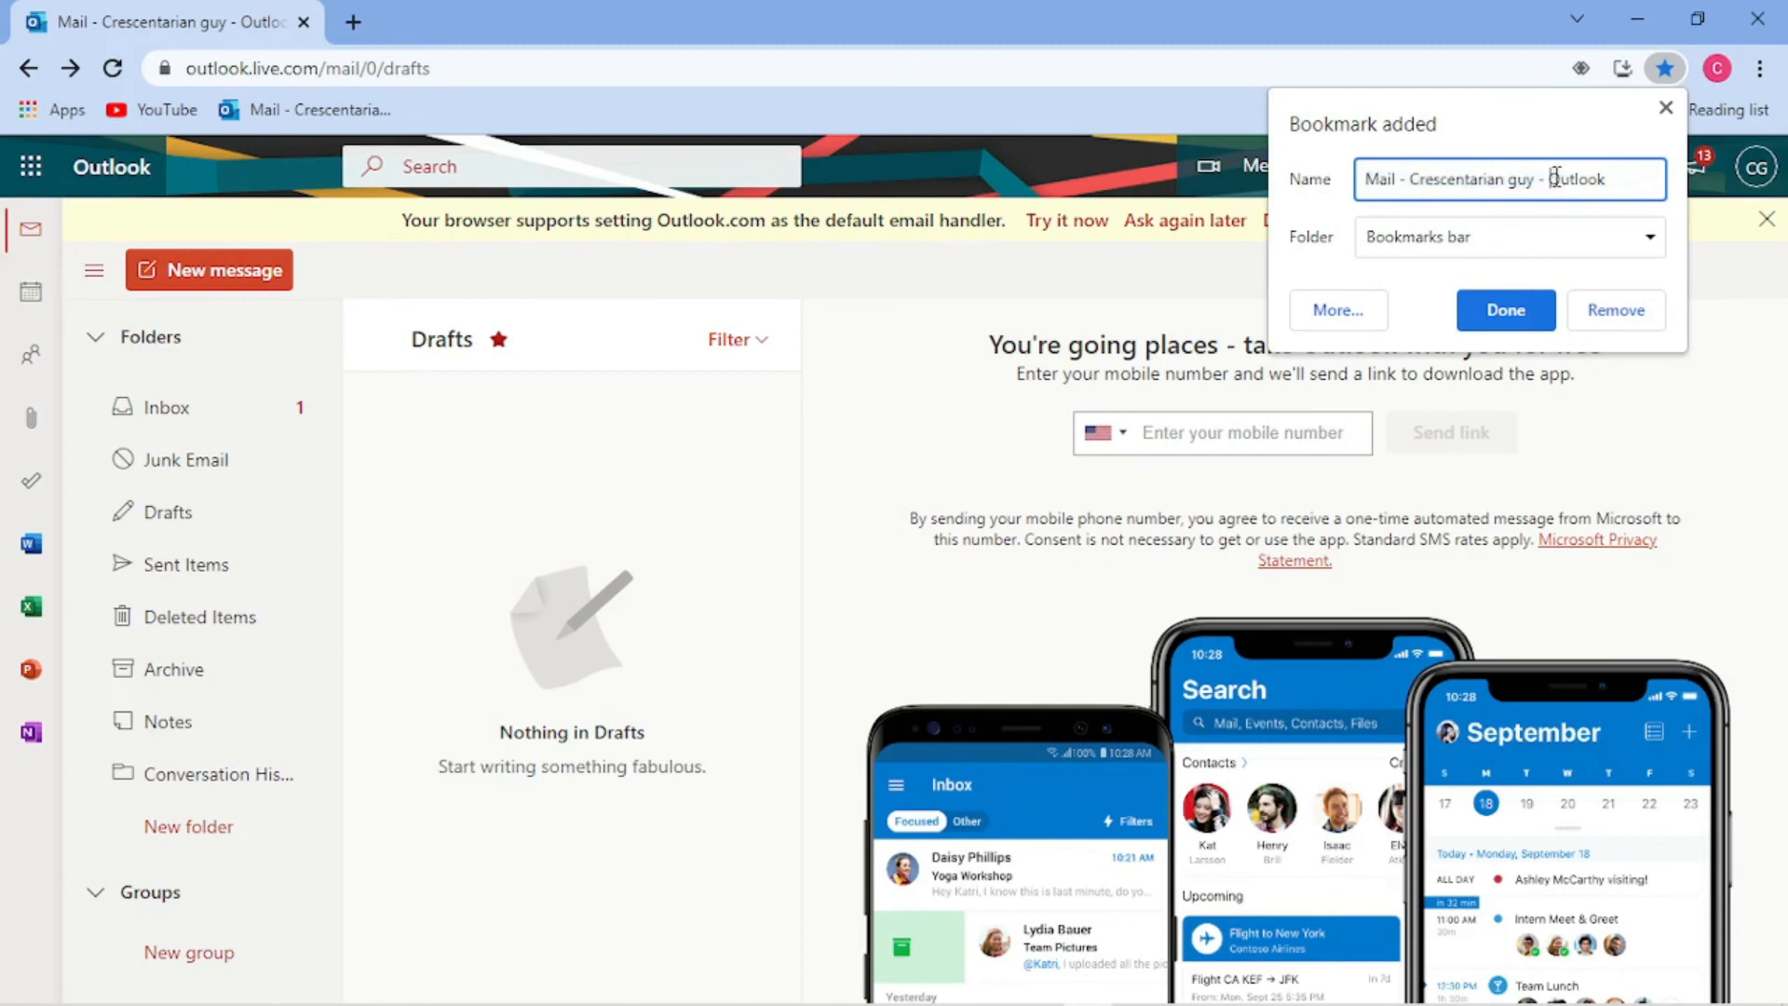
pyautogui.press('BackSpace')
pyautogui.press('BackSpace')
pyautogui.press('BackSpace')
pyautogui.press('BackSpace')
pyautogui.press('BackSpace')
pyautogui.press('BackSpace')
pyautogui.press('BackSpace')
pyautogui.press('BackSpace')
pyautogui.press('BackSpace')
pyautogui.press('BackSpace')
pyautogui.press('BackSpace')
pyautogui.press('BackSpace')
pyautogui.press('BackSpace')
pyautogui.press('BackSpace')
pyautogui.press('BackSpace')
pyautogui.press('BackSpace')
pyautogui.press('BackSpace')
pyautogui.press('BackSpace')
pyautogui.press('BackSpace')
pyautogui.press('BackSpace')
pyautogui.click(1501, 310)
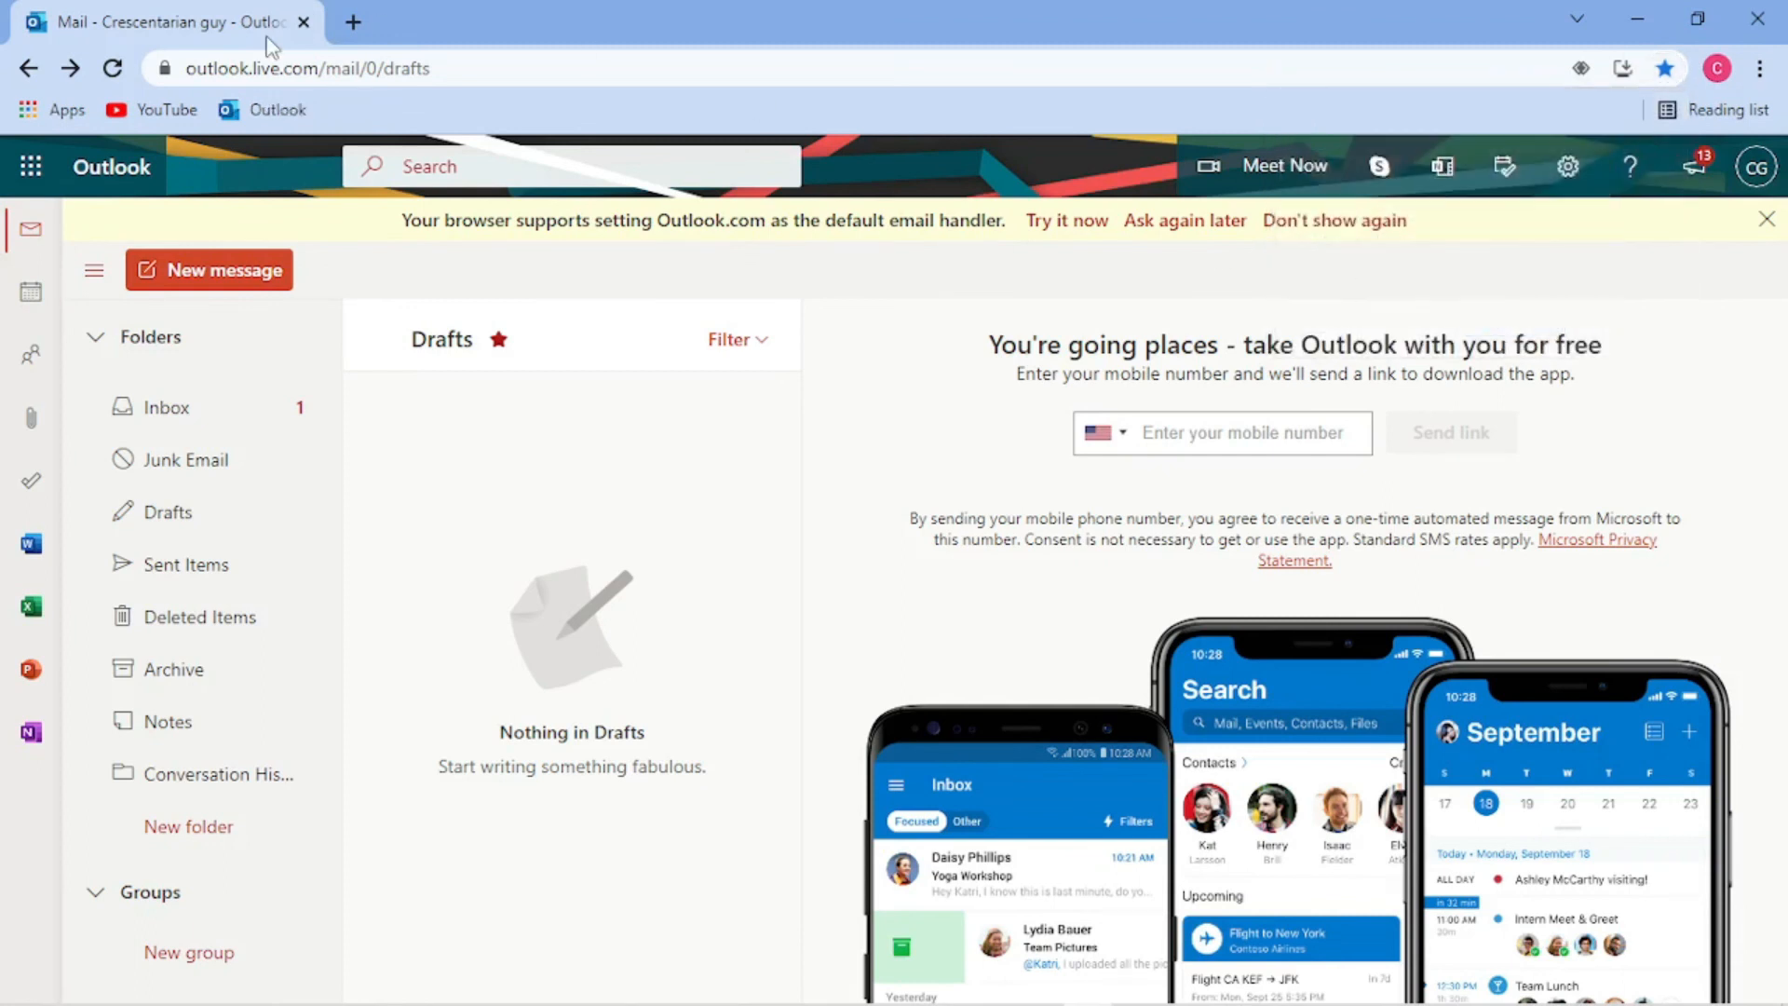
# - Reopen Outlook from the new bookmark in a fresh tab, then close Chrome
pyautogui.click(350, 21)
pyautogui.click(303, 22)
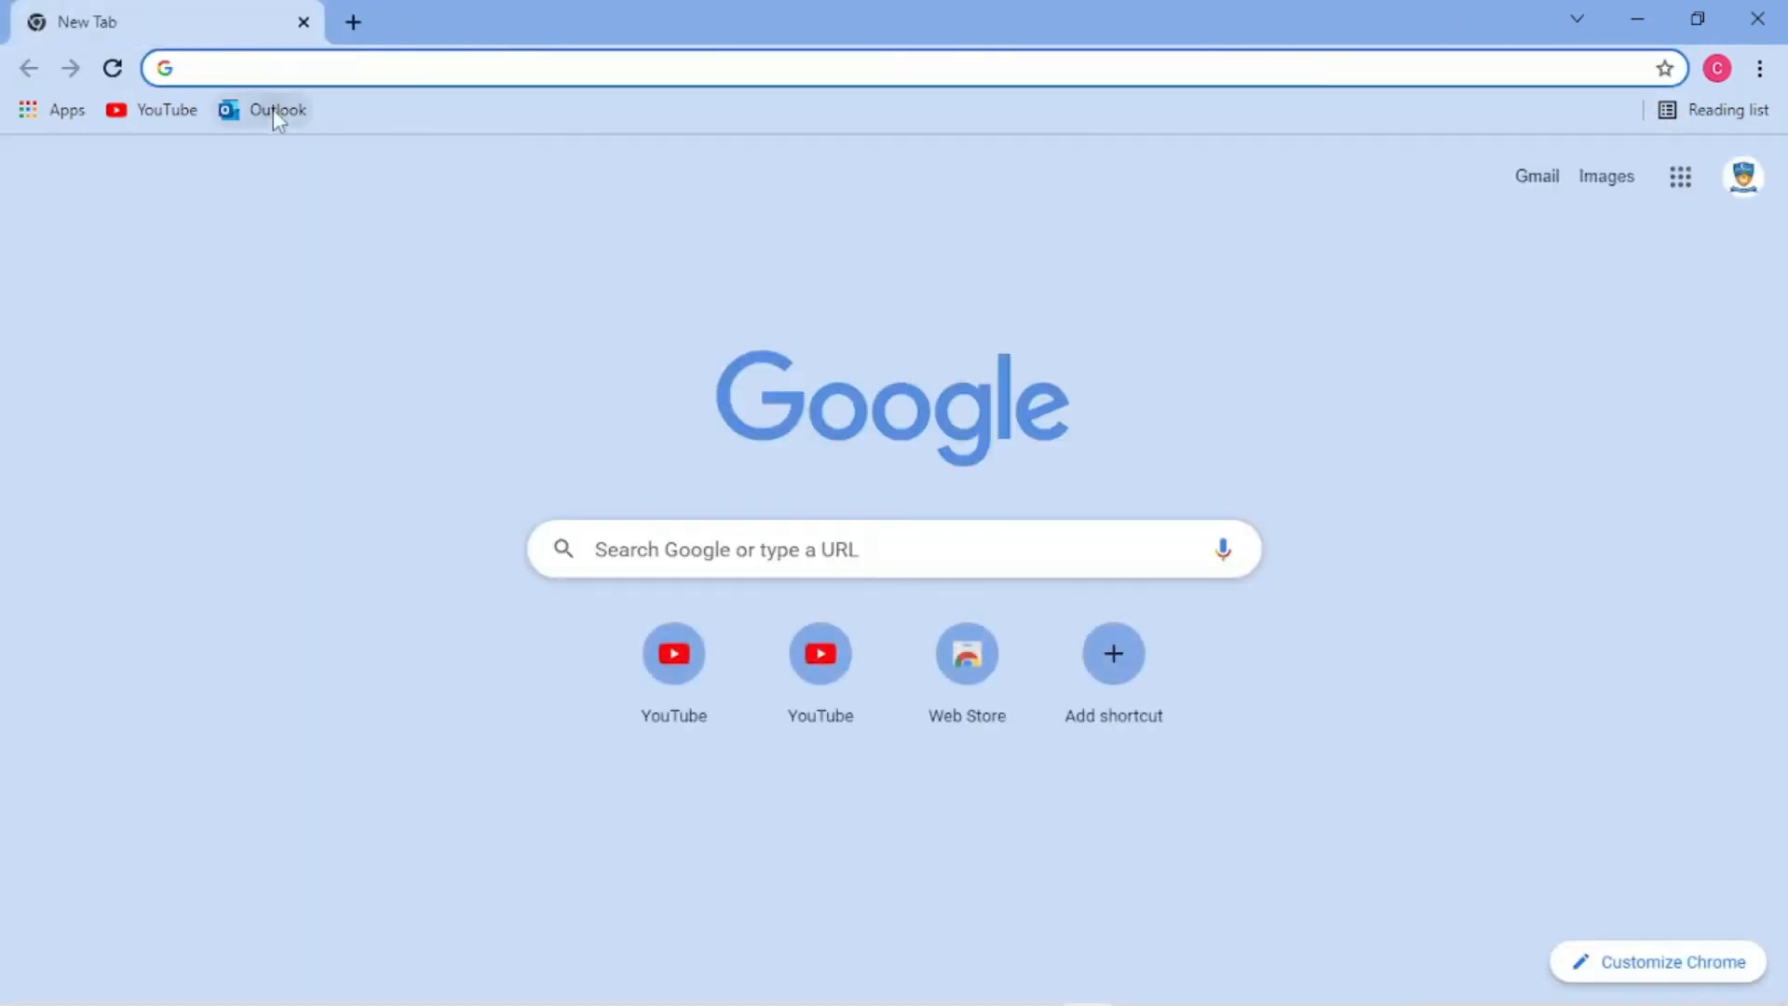
pyautogui.click(272, 109)
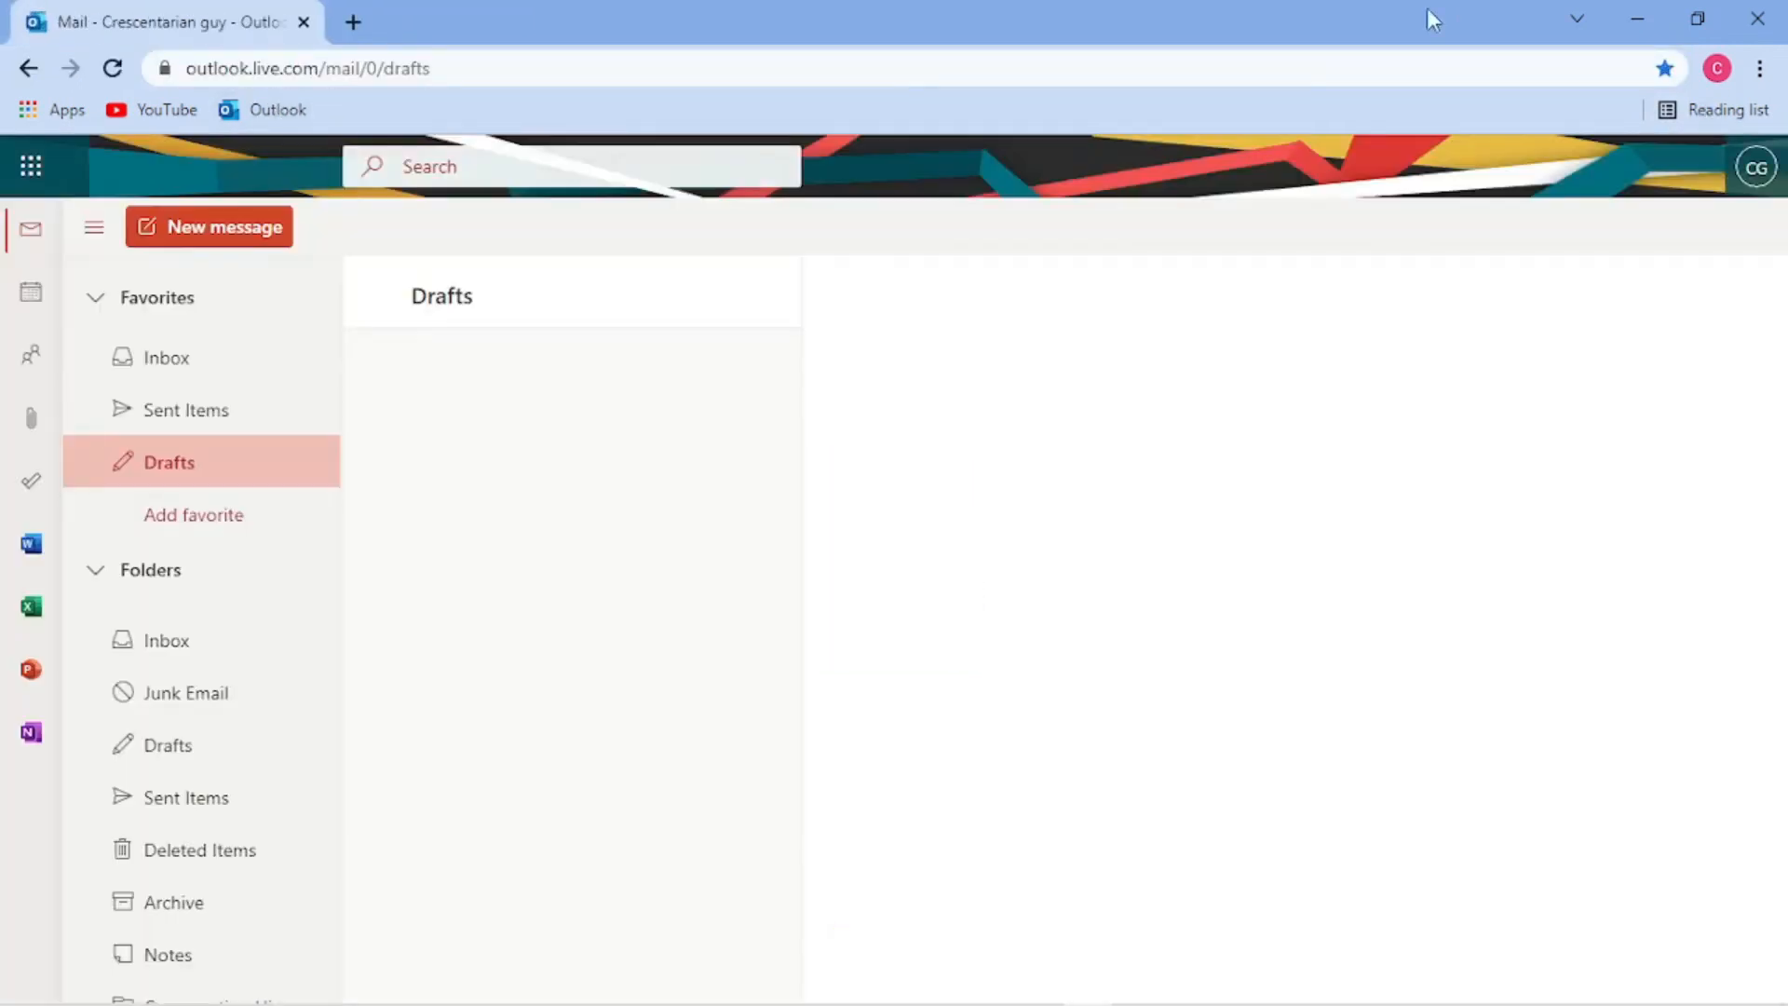
pyautogui.click(1758, 18)
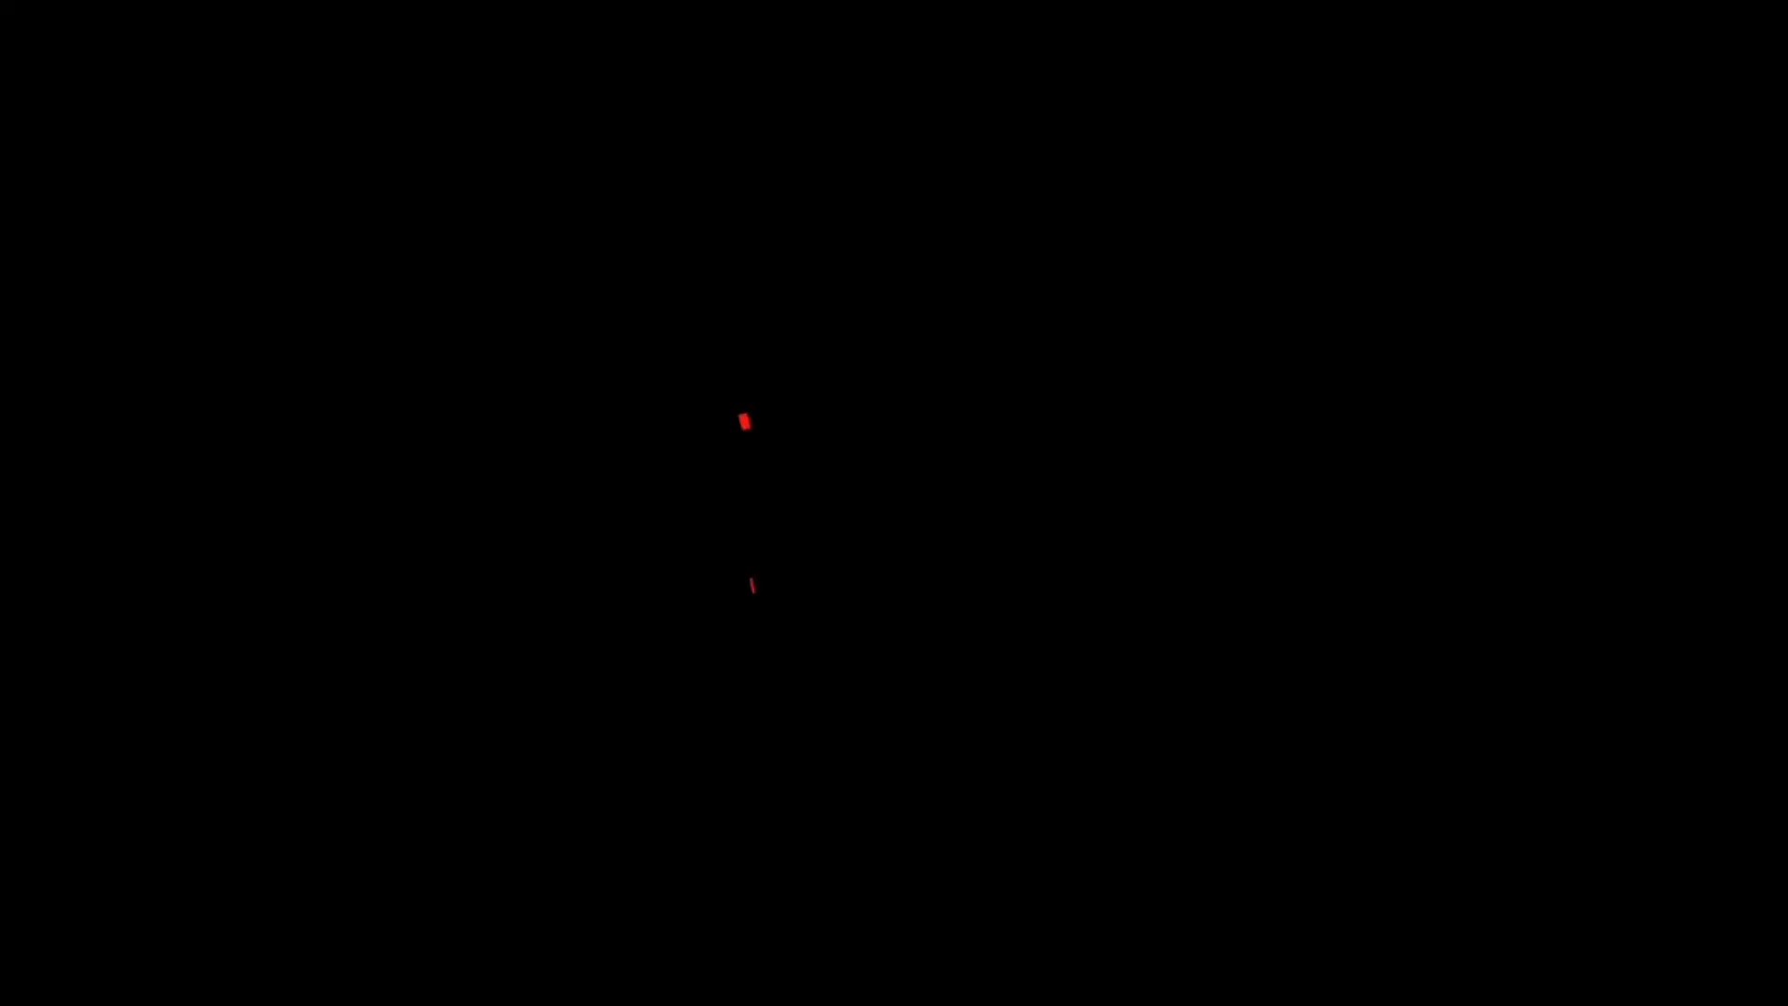